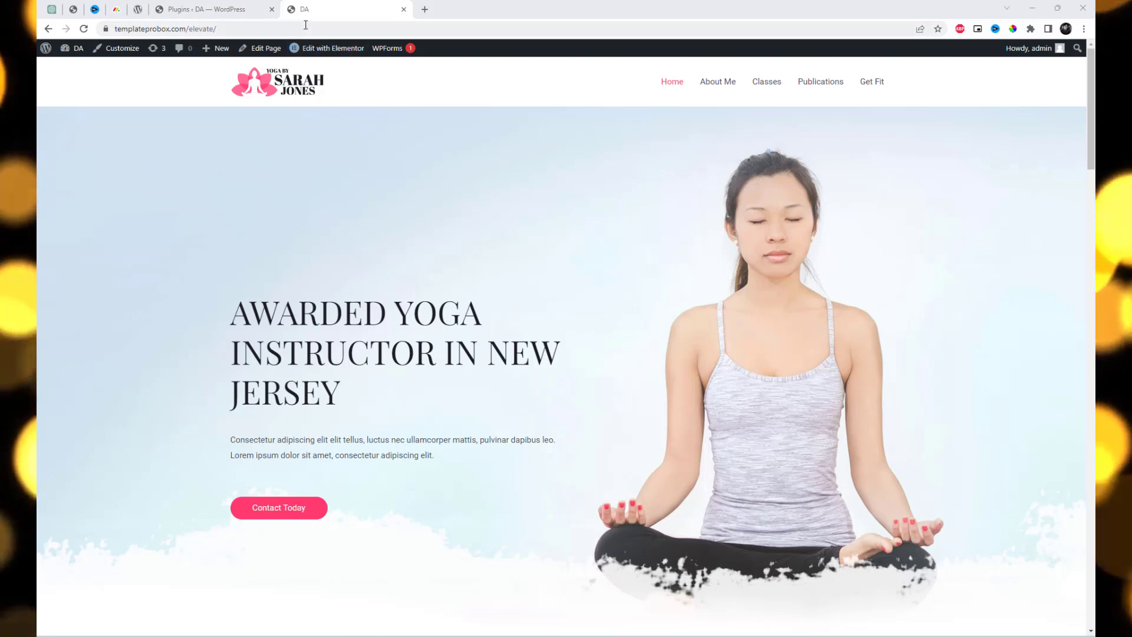
# Step: Look through the site's About Me, Classes and Publications pages and the installed themes in the WordPress dashboard
pyautogui.click(272, 9)
pyautogui.click(720, 88)
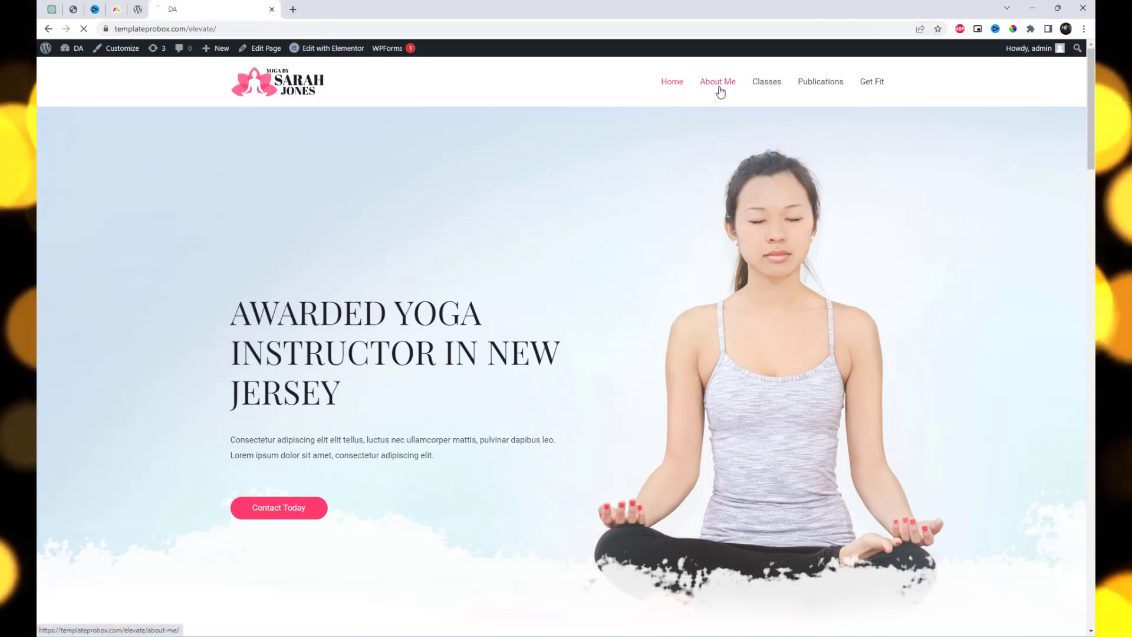
pyautogui.click(774, 90)
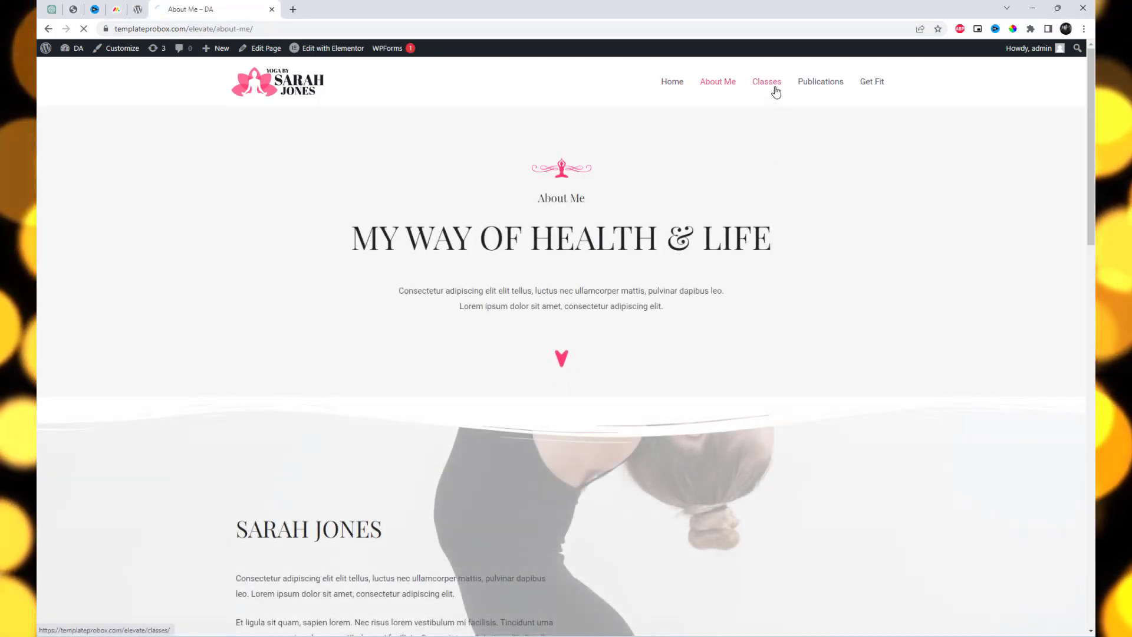
pyautogui.click(819, 82)
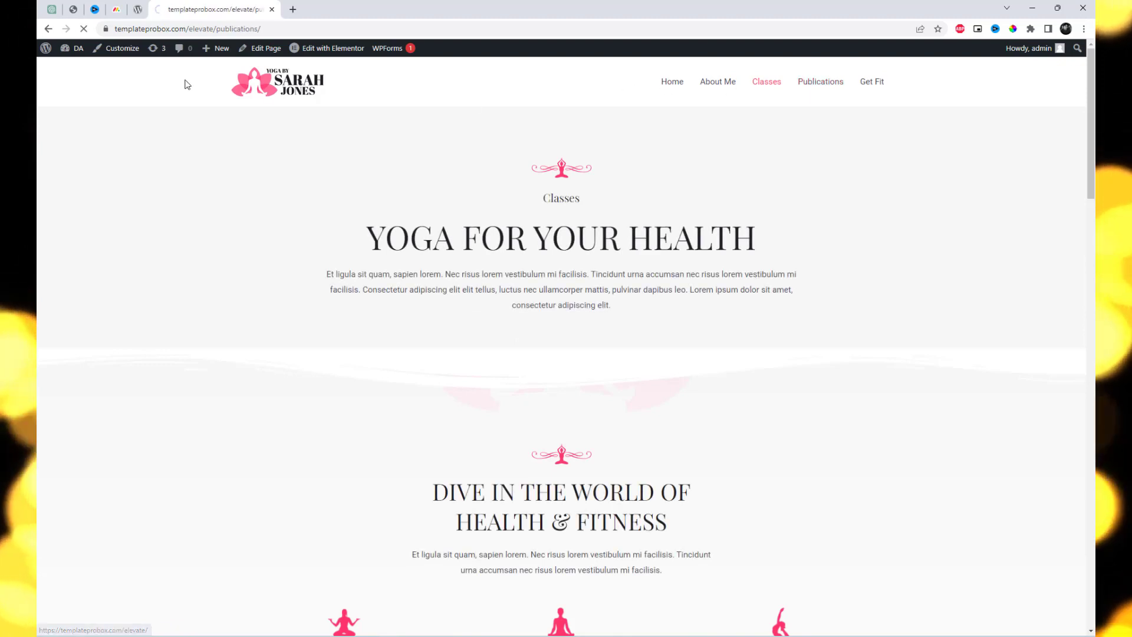
pyautogui.click(79, 68)
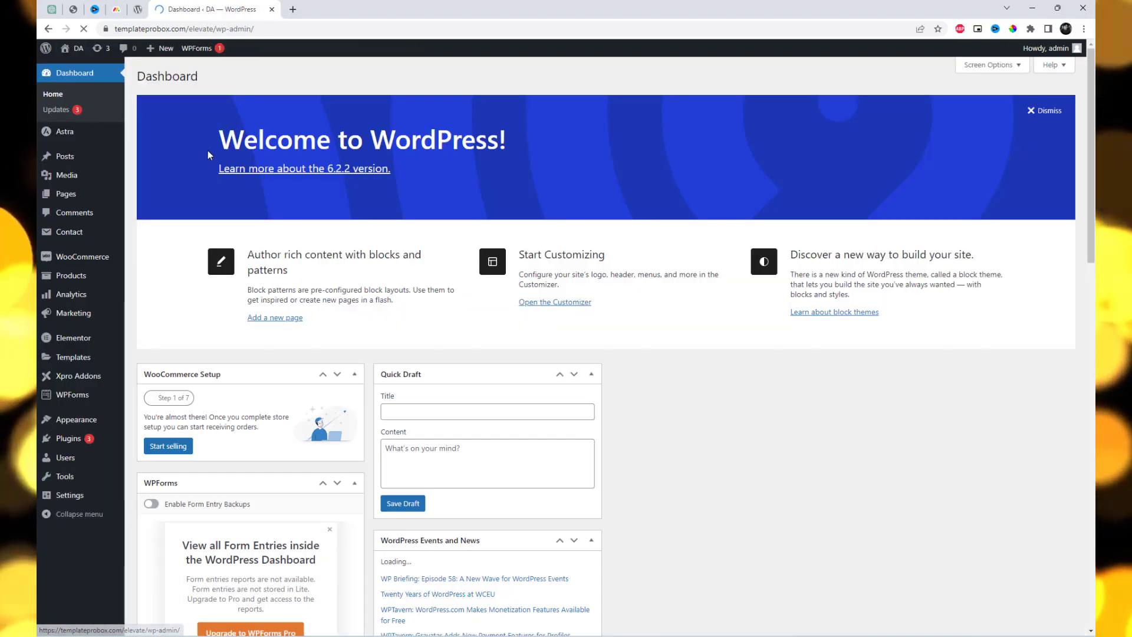
pyautogui.moveTo(82, 424)
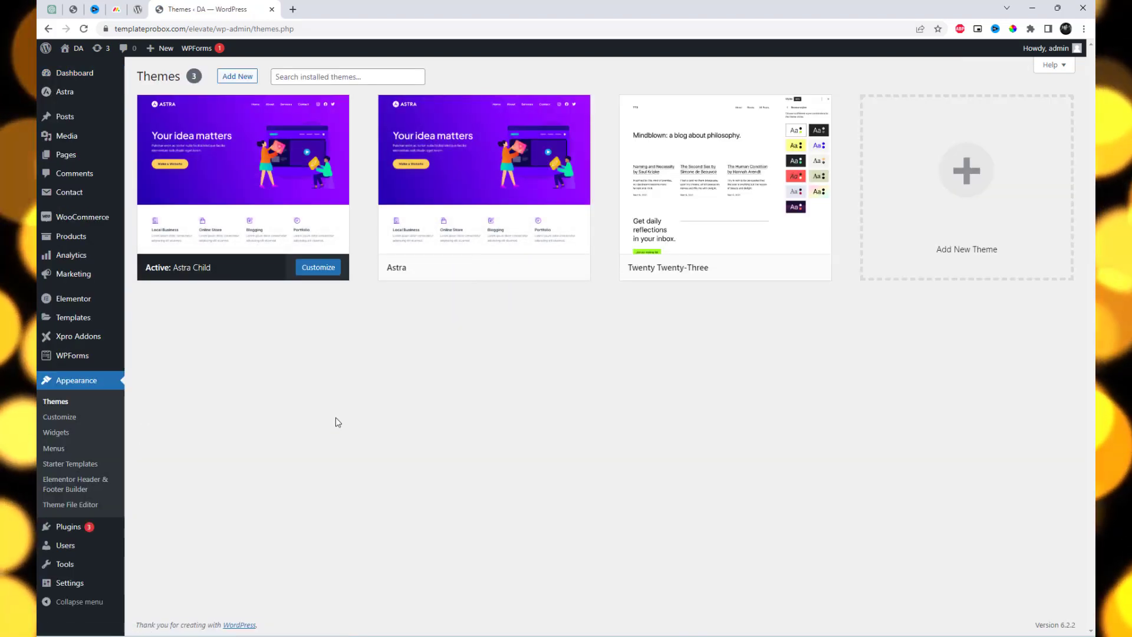
# Step: Search the plugin directory for ElementsKit Lite, then install and activate the ElementsKit Elementor addons plugin
pyautogui.moveTo(71, 533)
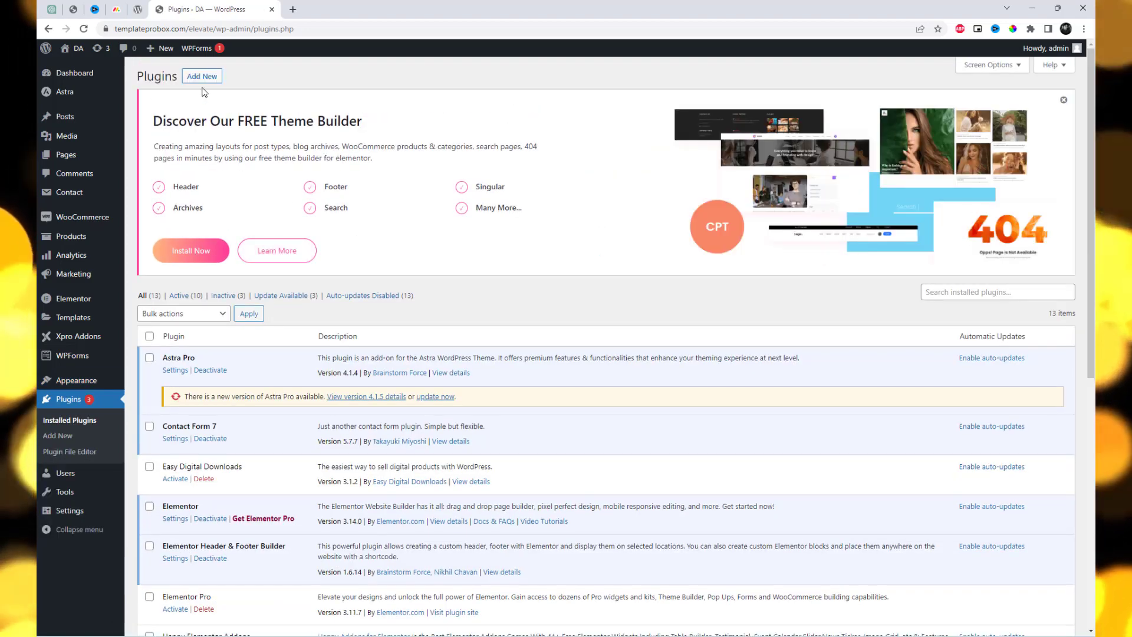
pyautogui.click(201, 79)
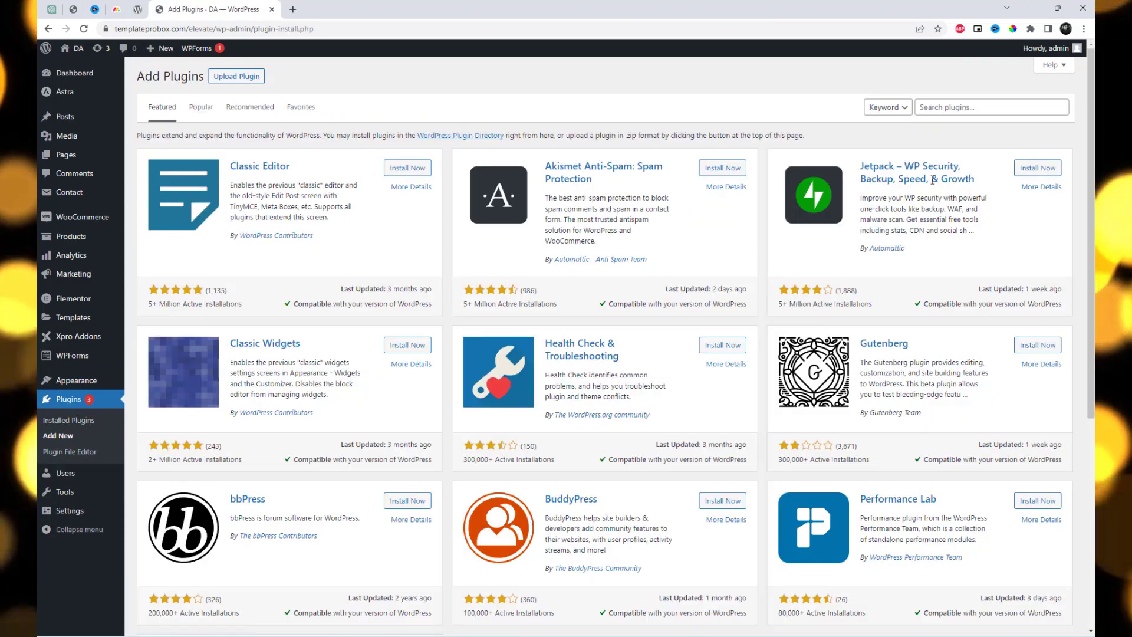
pyautogui.click(943, 107)
pyautogui.write('ElementsKit Lite')
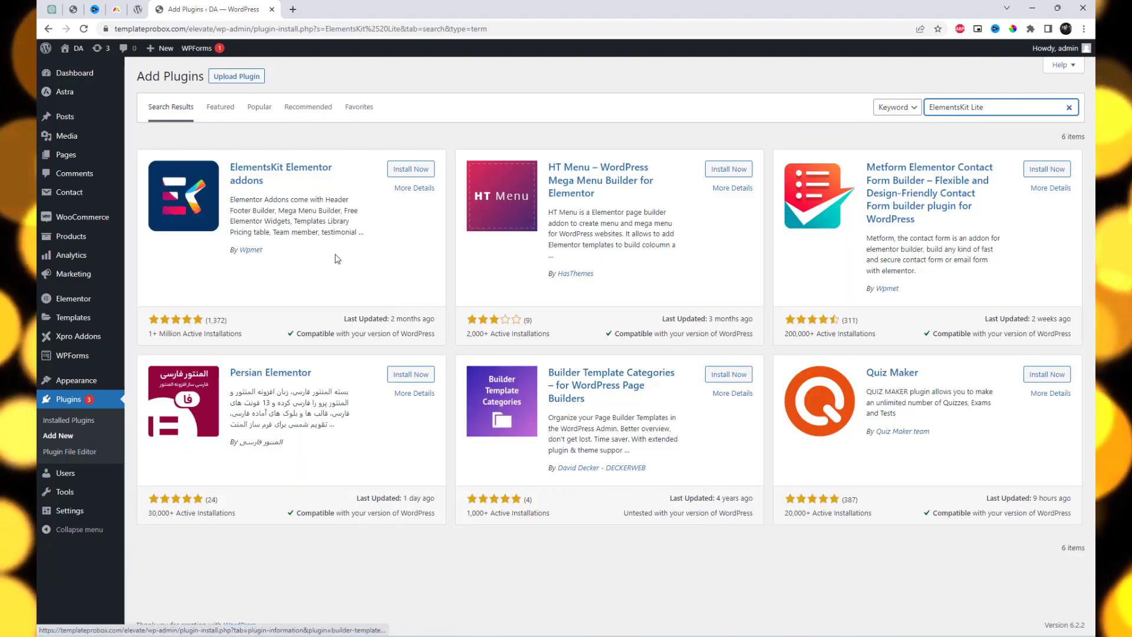
pyautogui.click(399, 171)
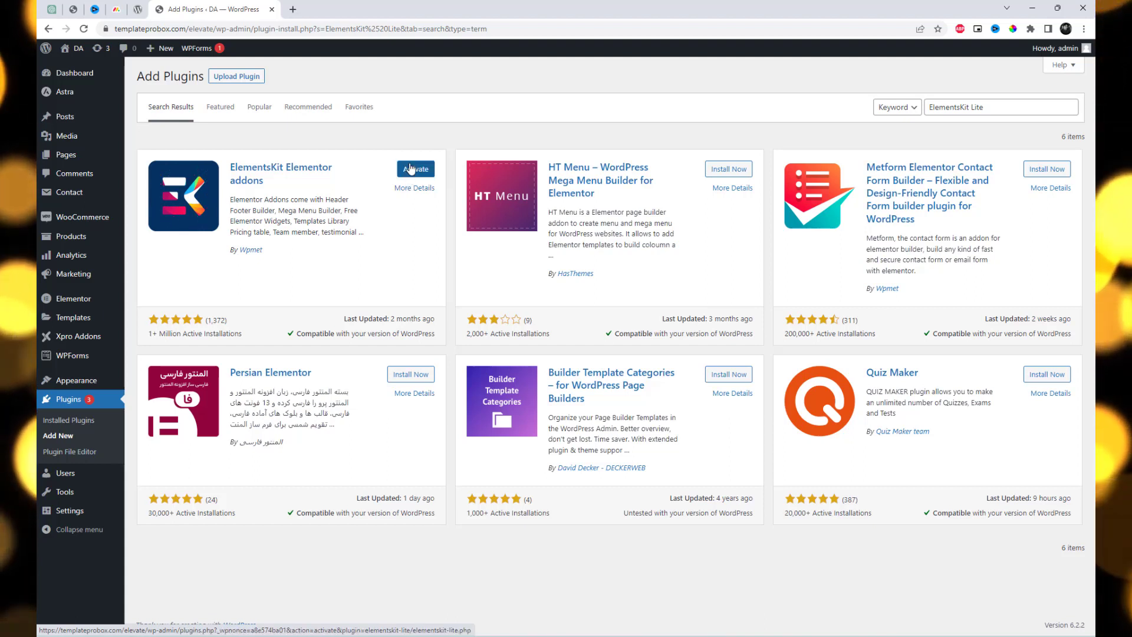
pyautogui.click(413, 168)
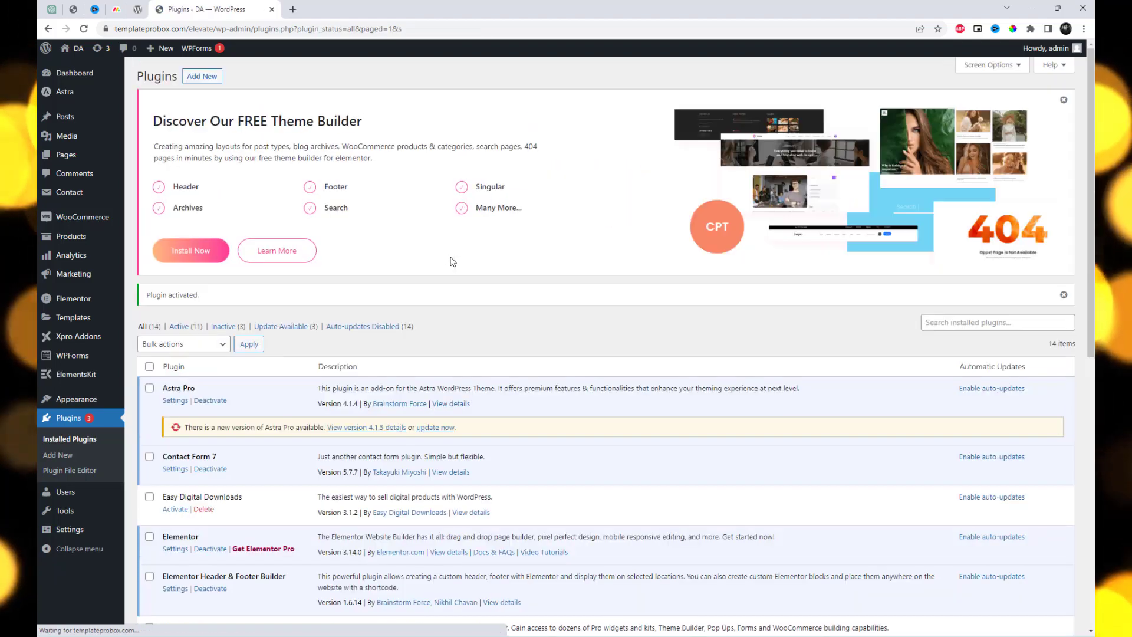
# Step: Create an activated ElementsKit header template titled New Header for the Entire Site and open its content for editing
pyautogui.moveTo(112, 373)
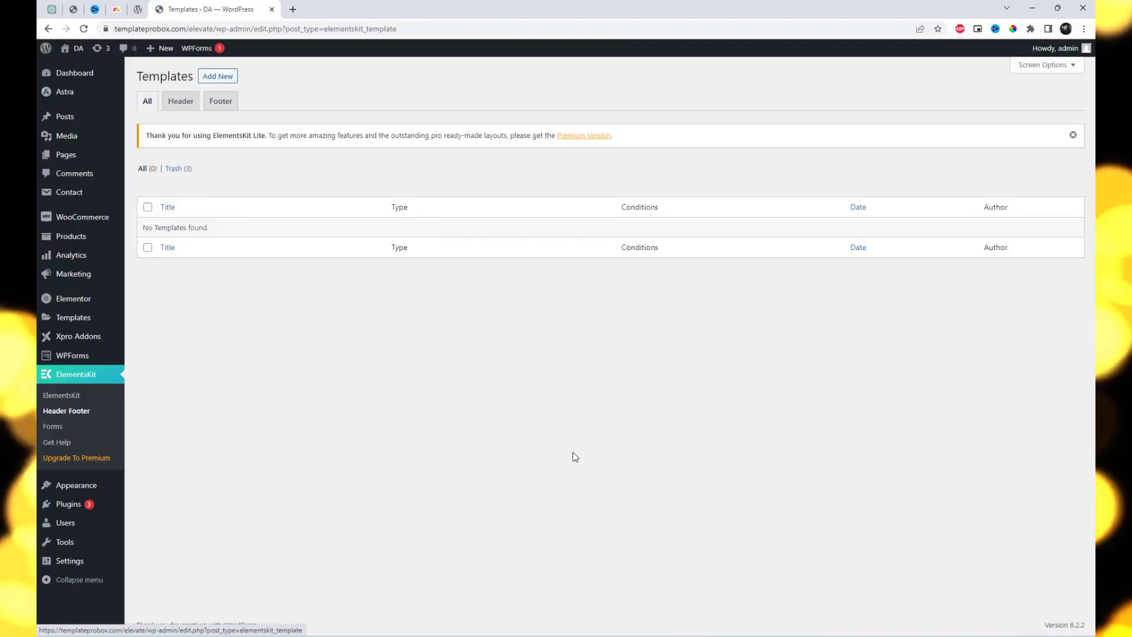
pyautogui.click(226, 78)
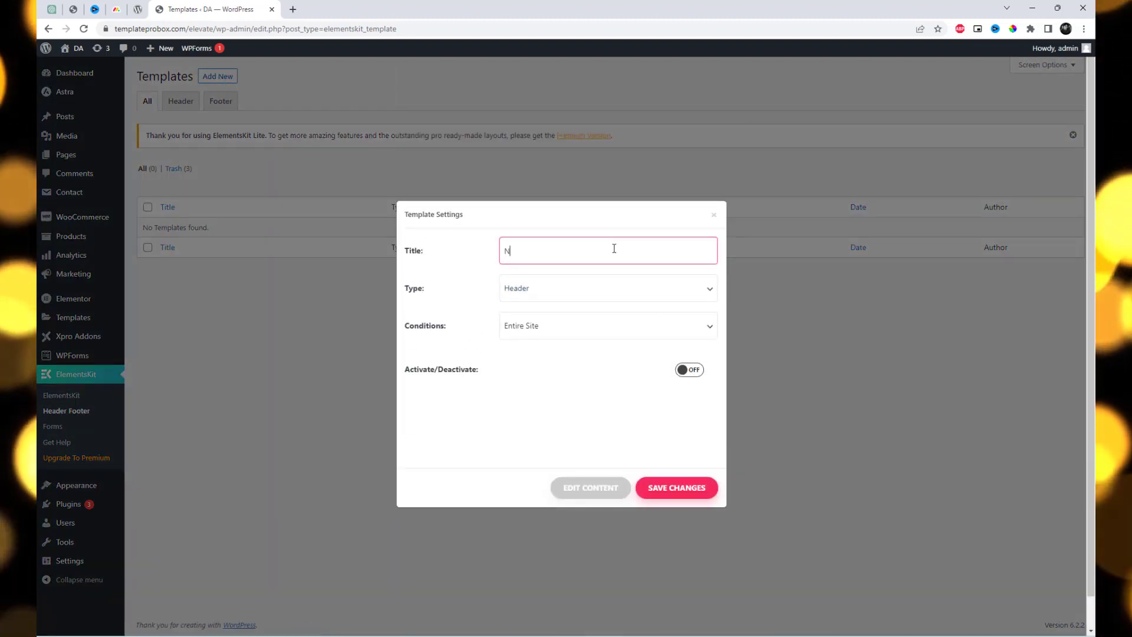
pyautogui.write('New Header')
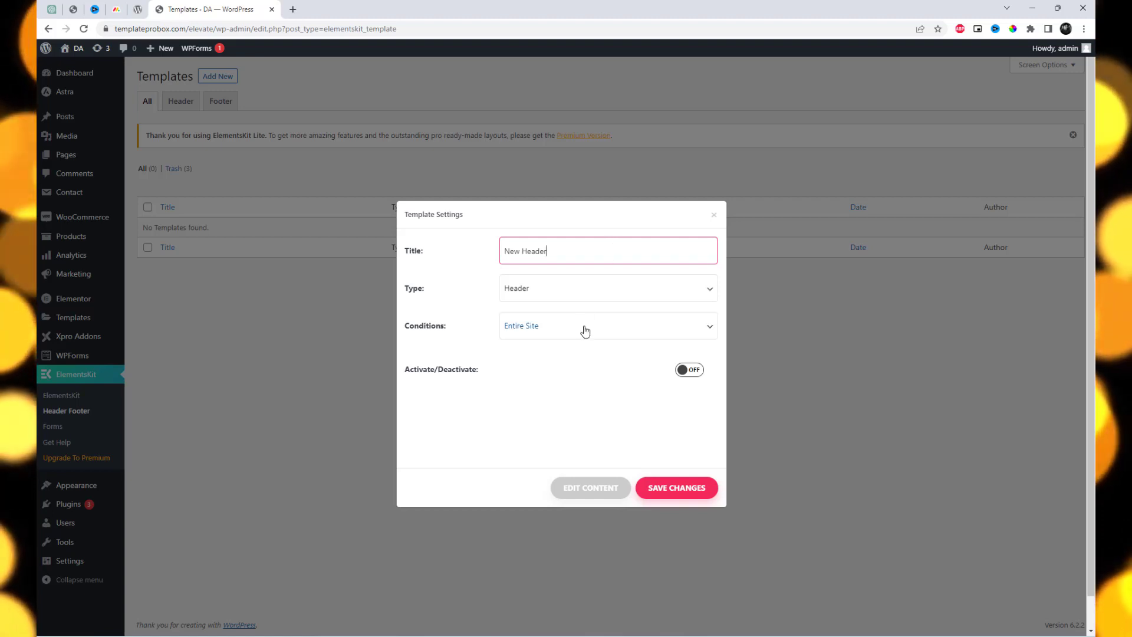
pyautogui.click(585, 332)
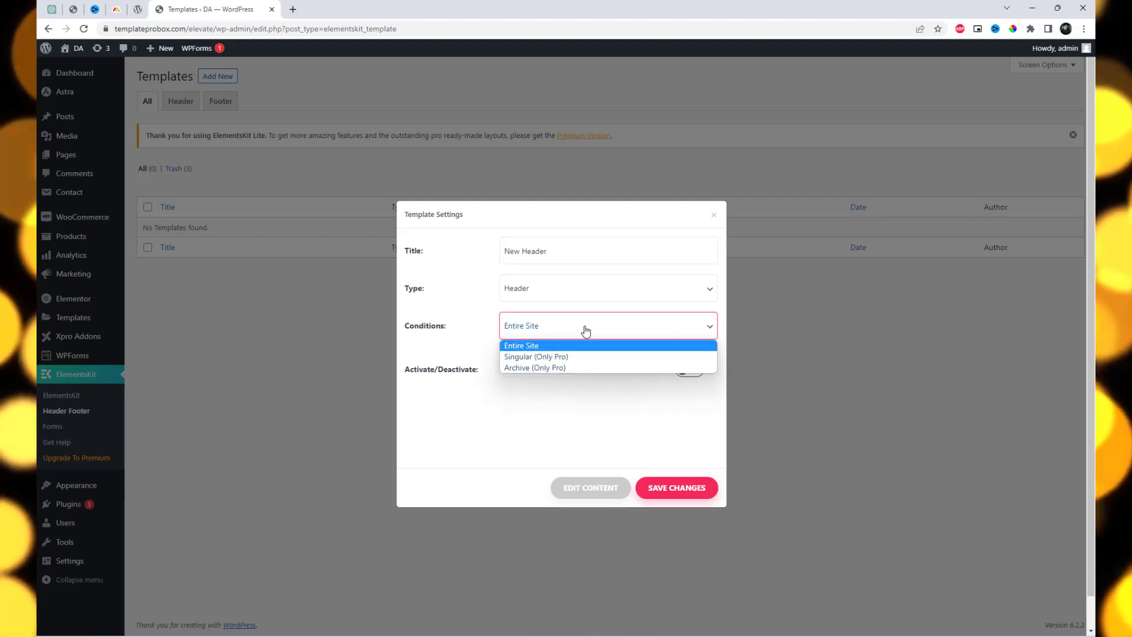
pyautogui.click(585, 342)
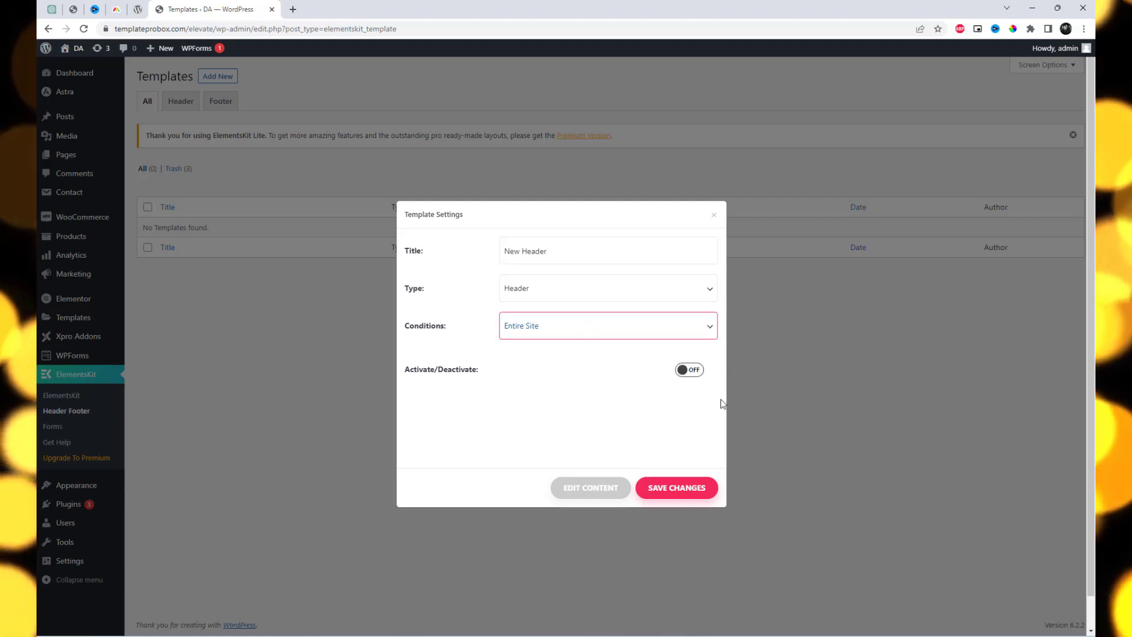
pyautogui.click(682, 489)
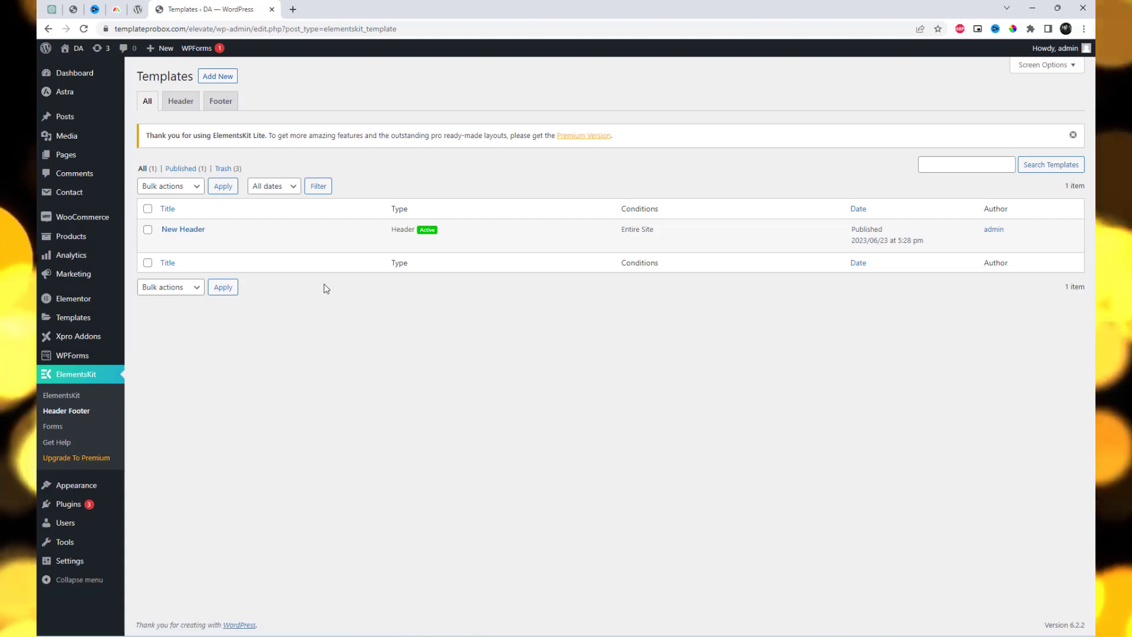
pyautogui.click(168, 243)
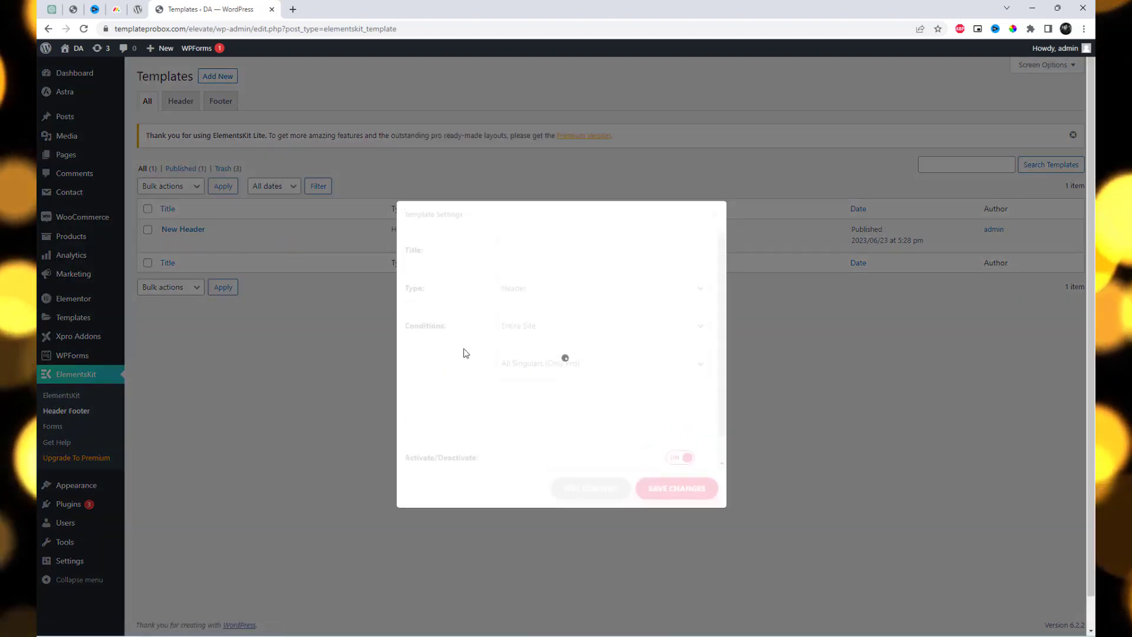
pyautogui.click(591, 492)
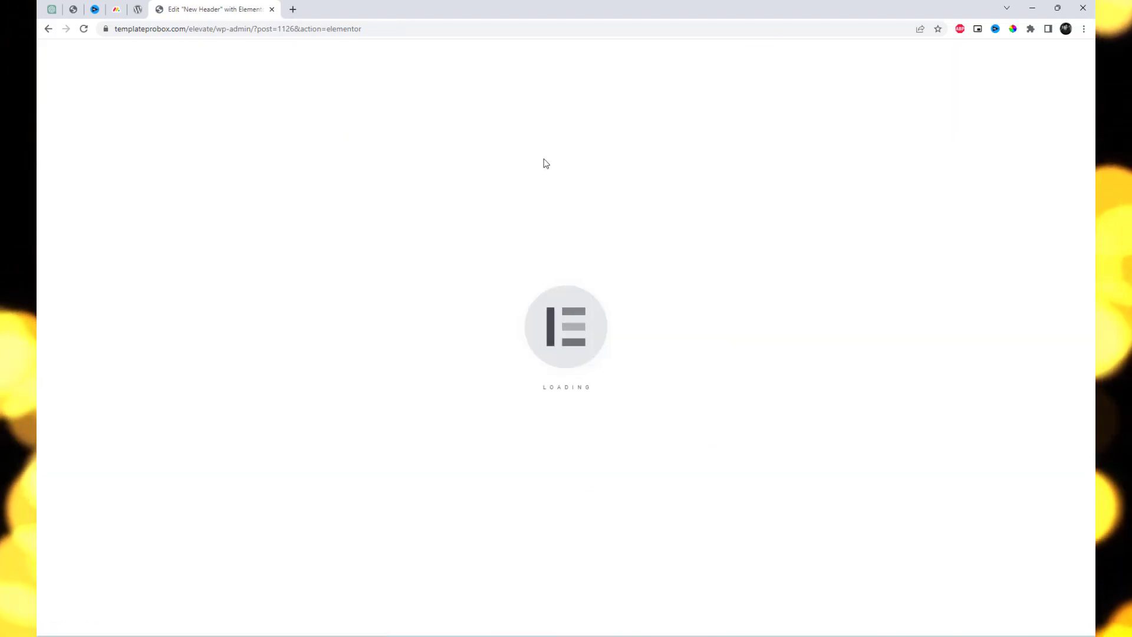
pyautogui.click(595, 159)
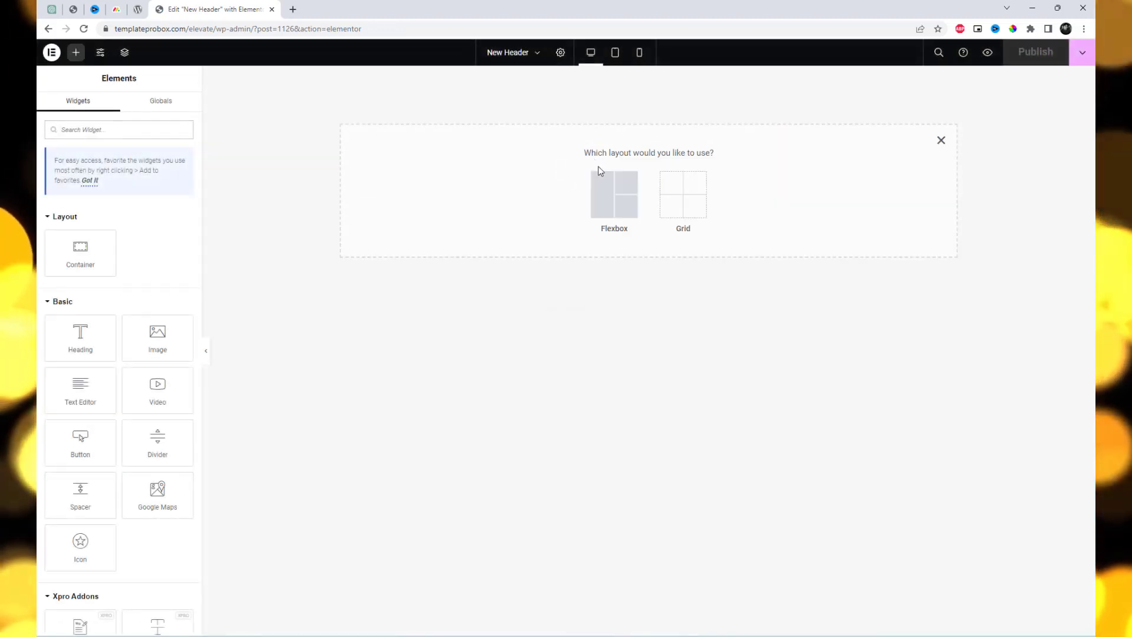
pyautogui.click(629, 204)
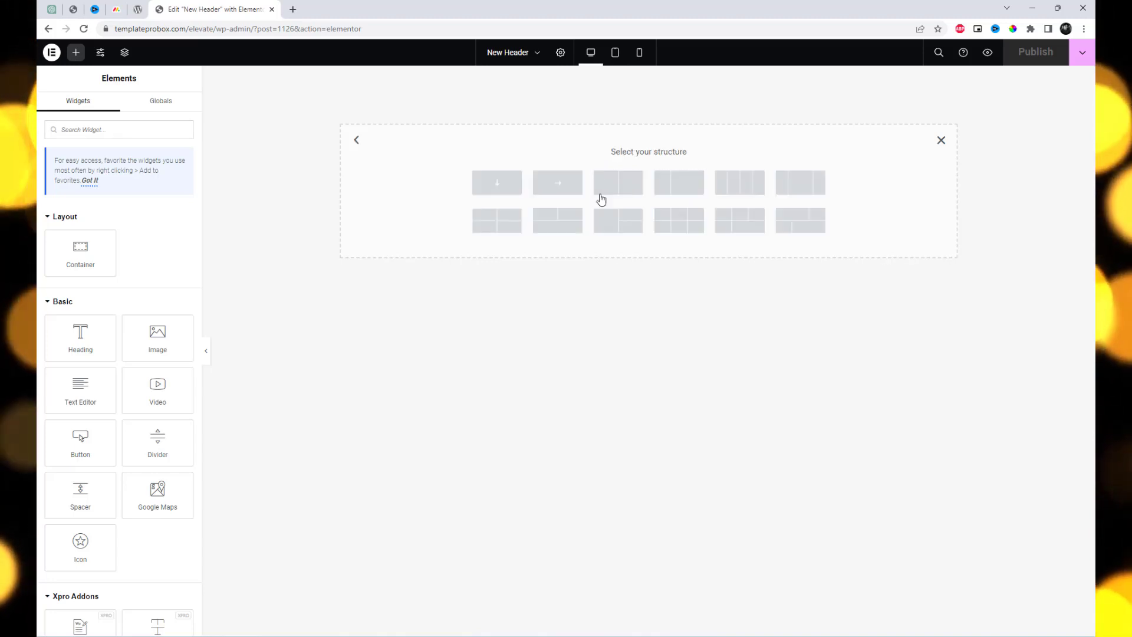
pyautogui.click(617, 192)
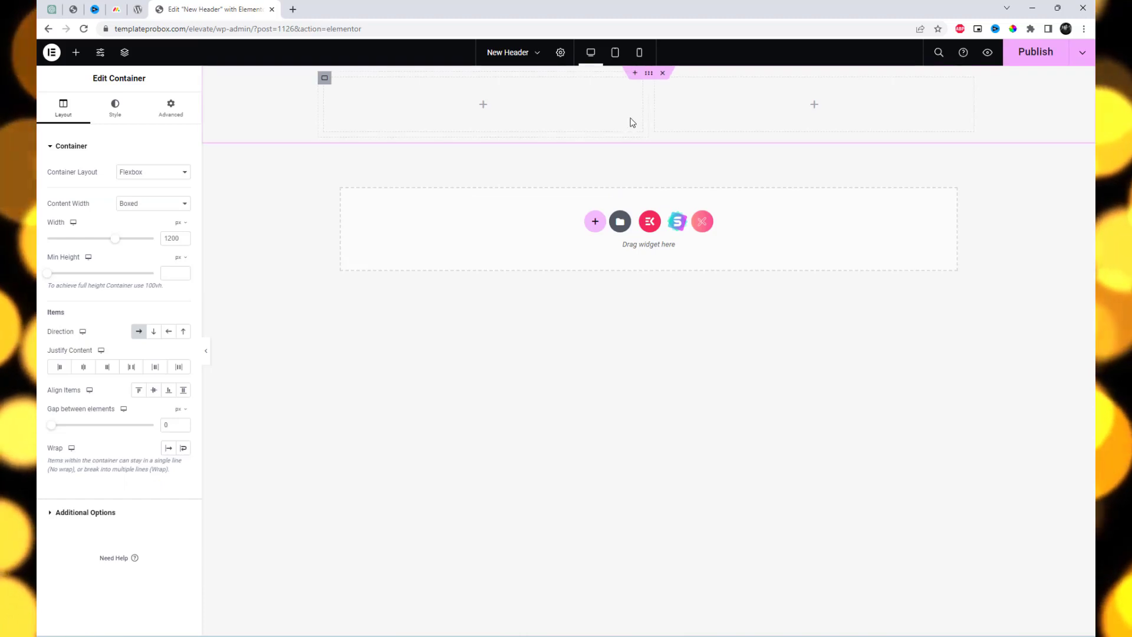
pyautogui.moveTo(623, 111); pyautogui.dragTo(591, 117)
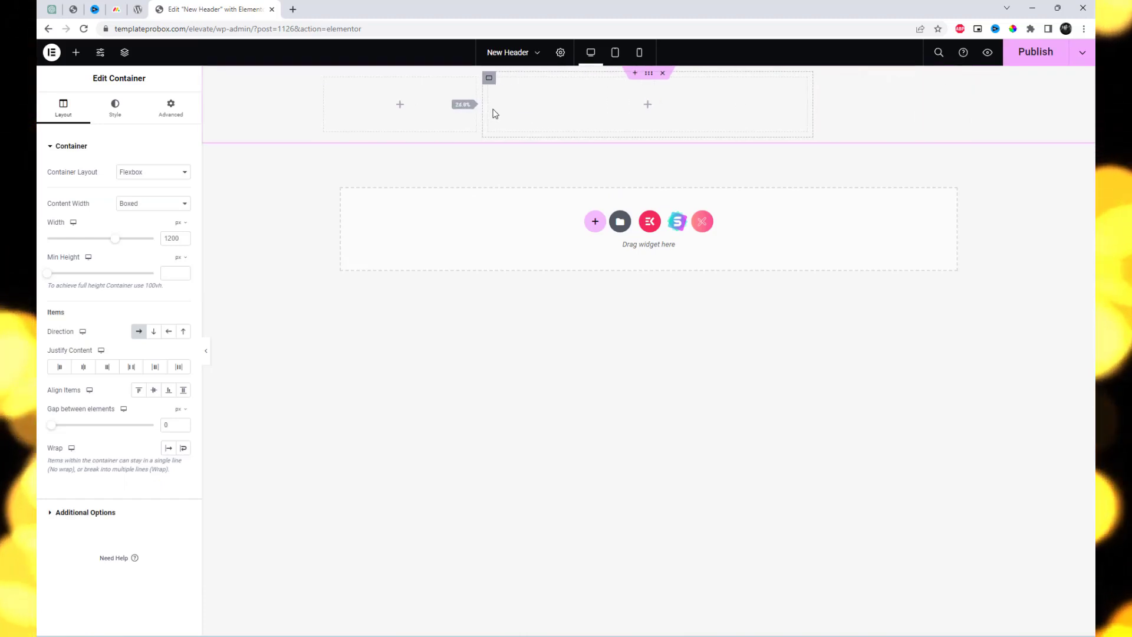
pyautogui.moveTo(495, 114); pyautogui.dragTo(454, 114)
pyautogui.click(662, 74)
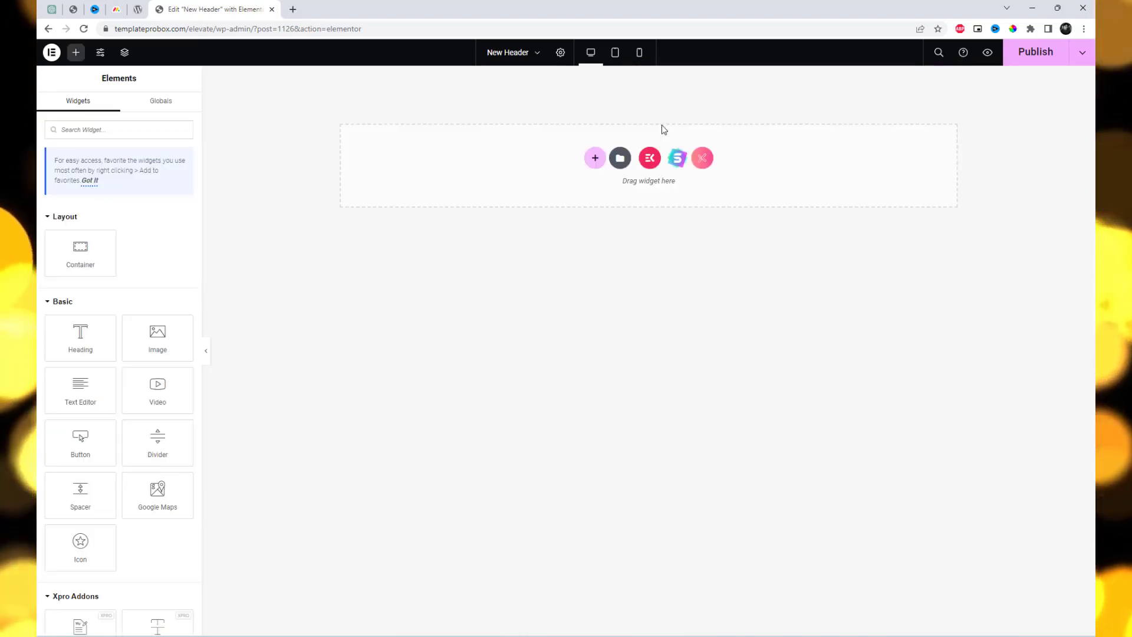
# Step: Add a Flexbox container with the three-column structure that has a wide middle column between two narrow ones
pyautogui.click(600, 160)
pyautogui.click(622, 192)
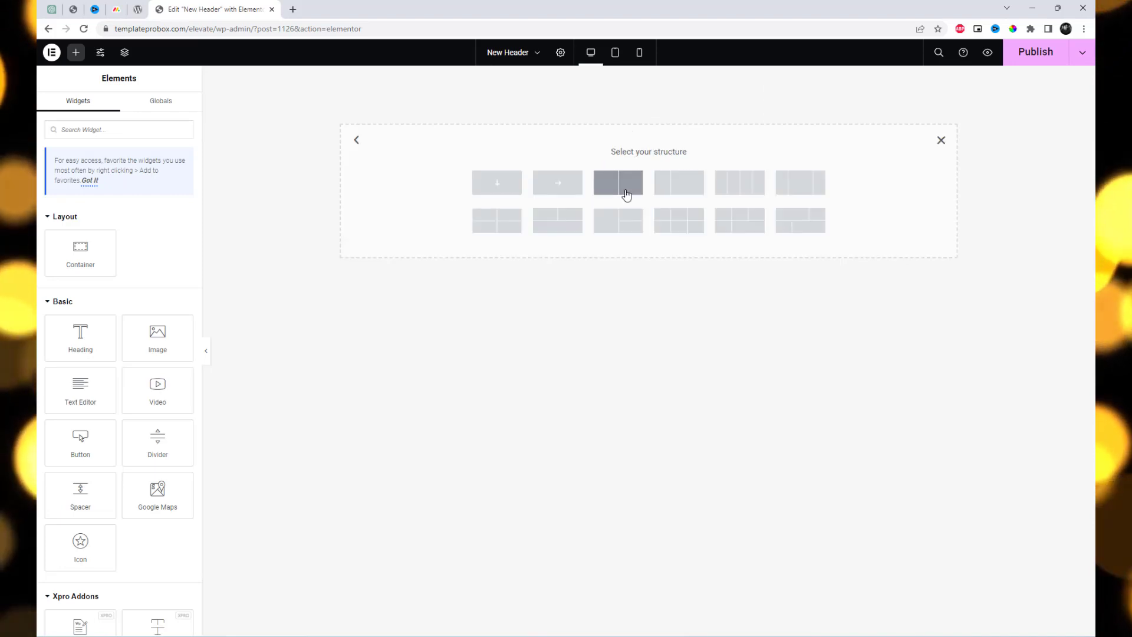
pyautogui.click(790, 192)
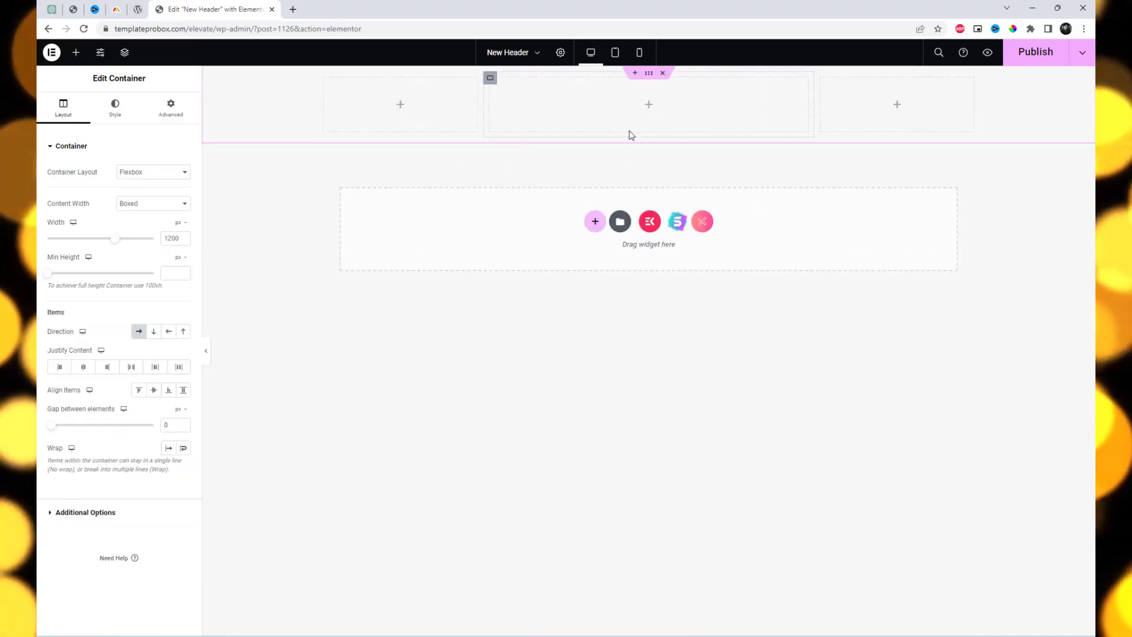
# Step: Find the Xpro Site Logo widget and place it in the container's first column
pyautogui.click(380, 113)
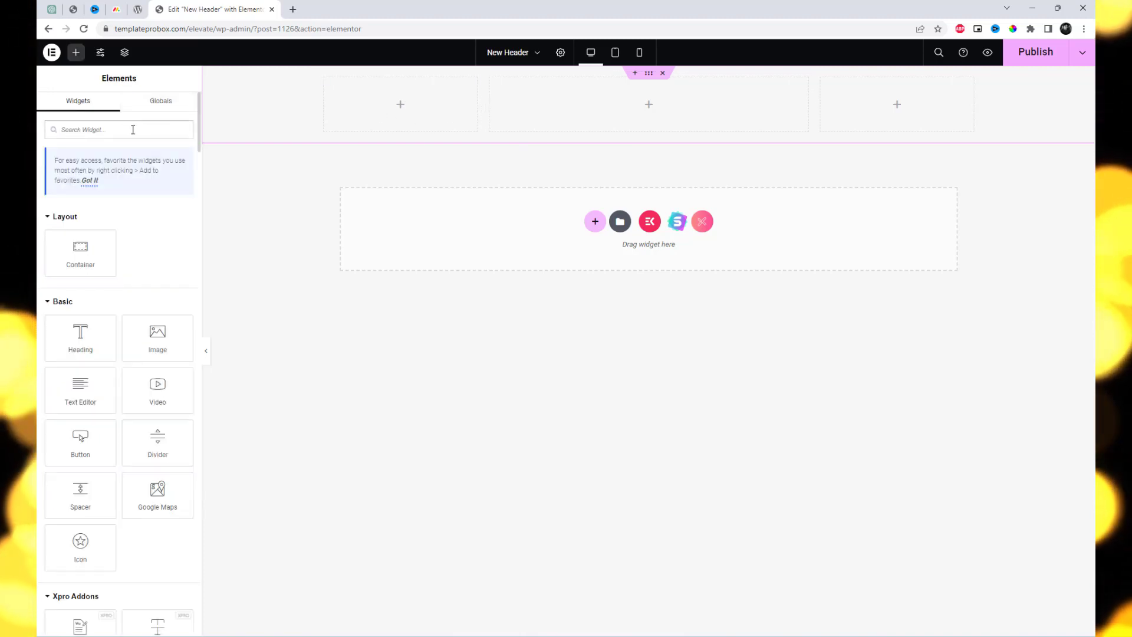
pyautogui.write('Logo')
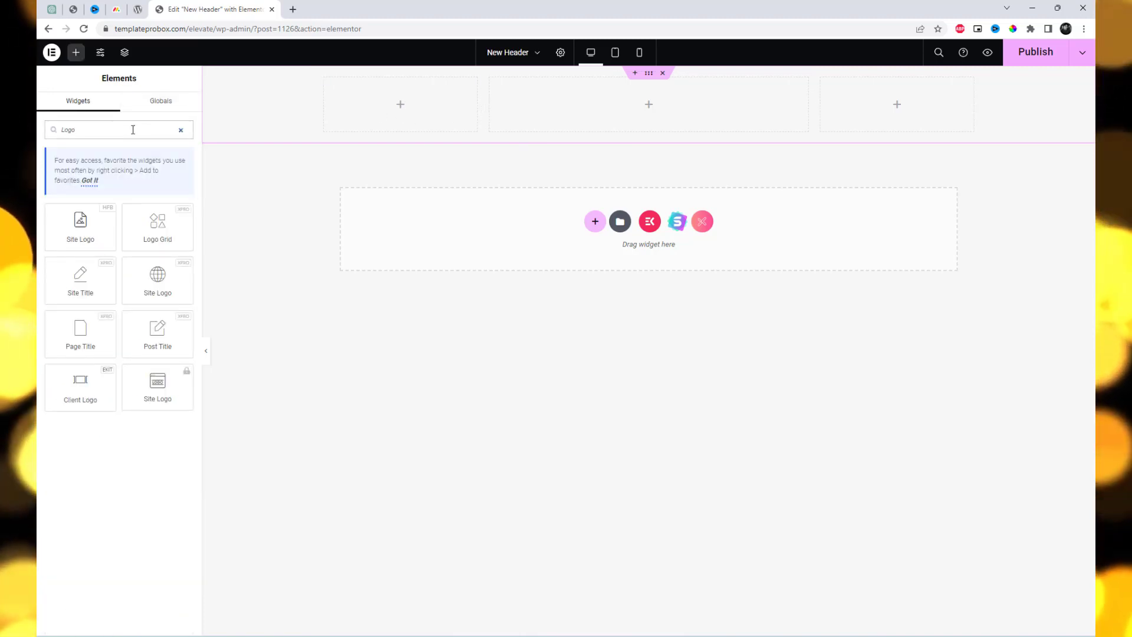
pyautogui.moveTo(158, 278); pyautogui.dragTo(400, 109)
# Step: Set the site logo's type to Custom and insert the smaller pink lotus yoga logo from the media library
pyautogui.click(135, 172)
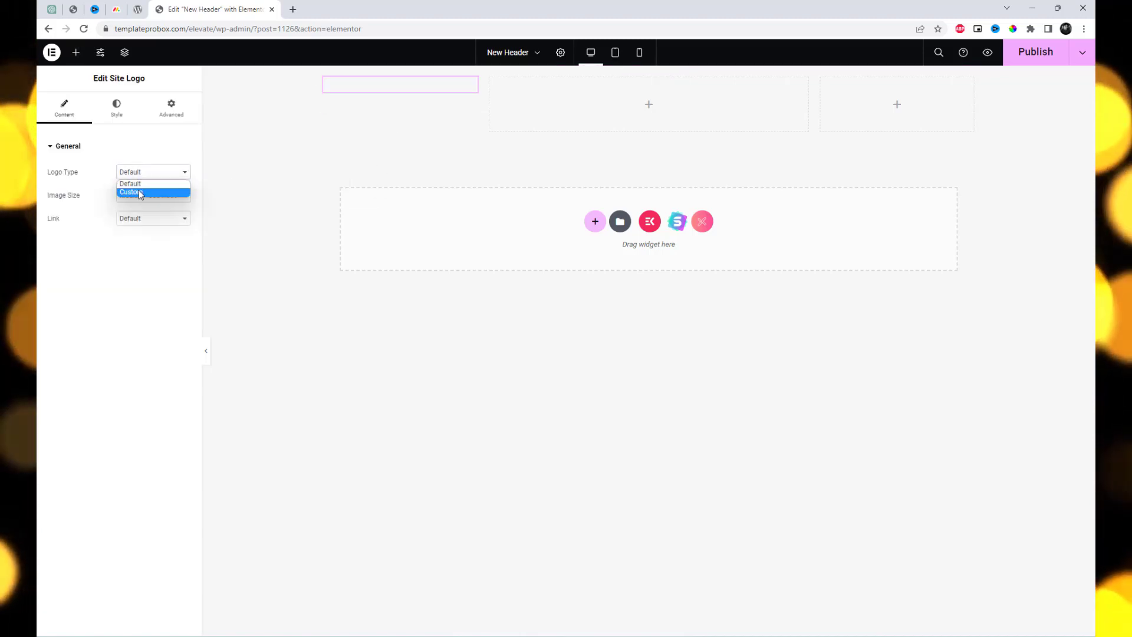
pyautogui.click(137, 192)
pyautogui.click(146, 227)
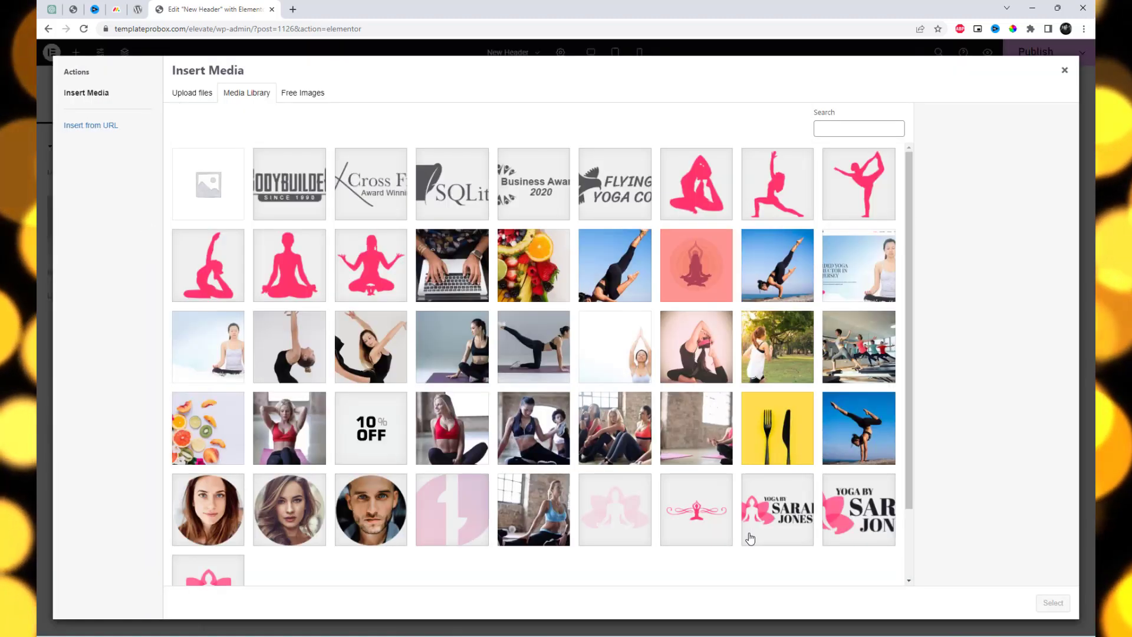
pyautogui.click(765, 526)
pyautogui.click(1052, 602)
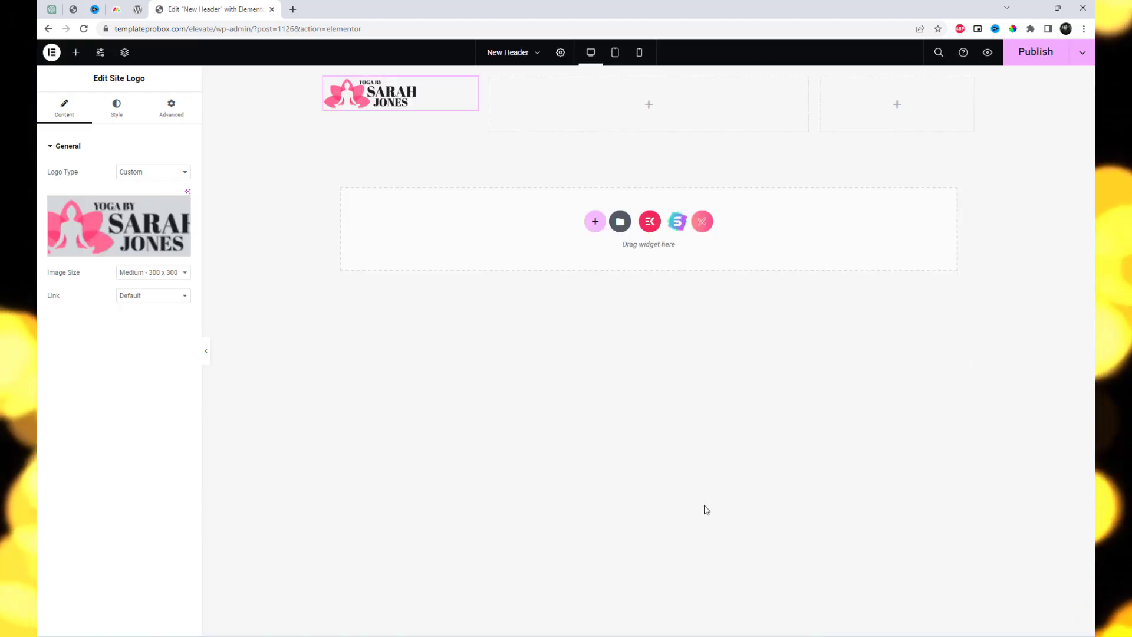
# Step: Search the widgets for menu and place the ElementsKit Nav Menu in the container's middle column
pyautogui.click(648, 105)
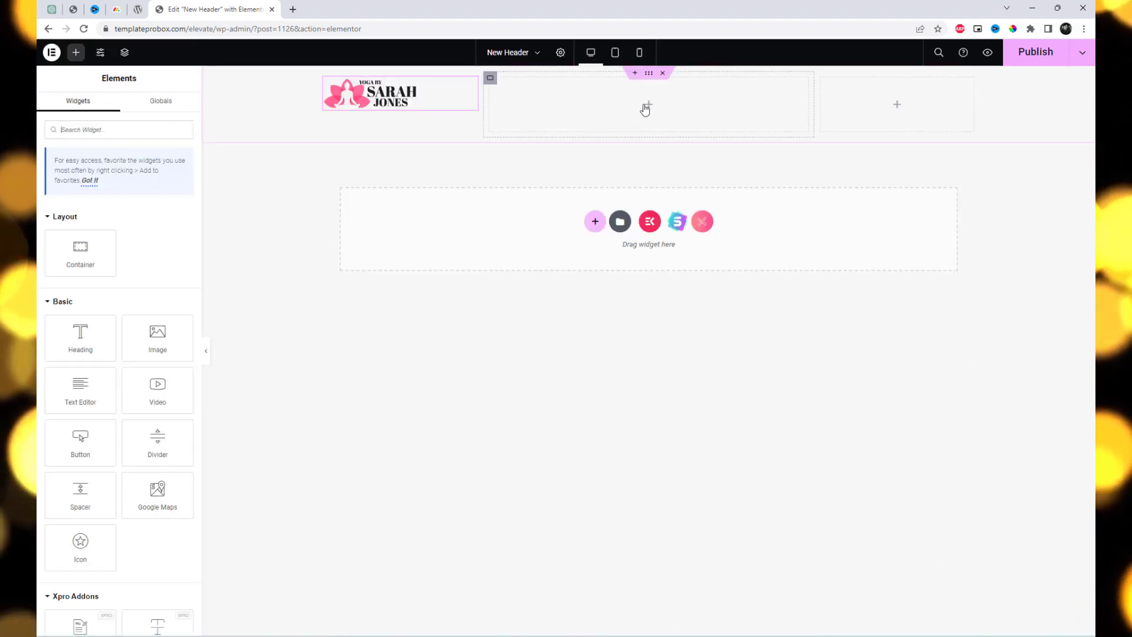
pyautogui.click(100, 131)
pyautogui.write('menu')
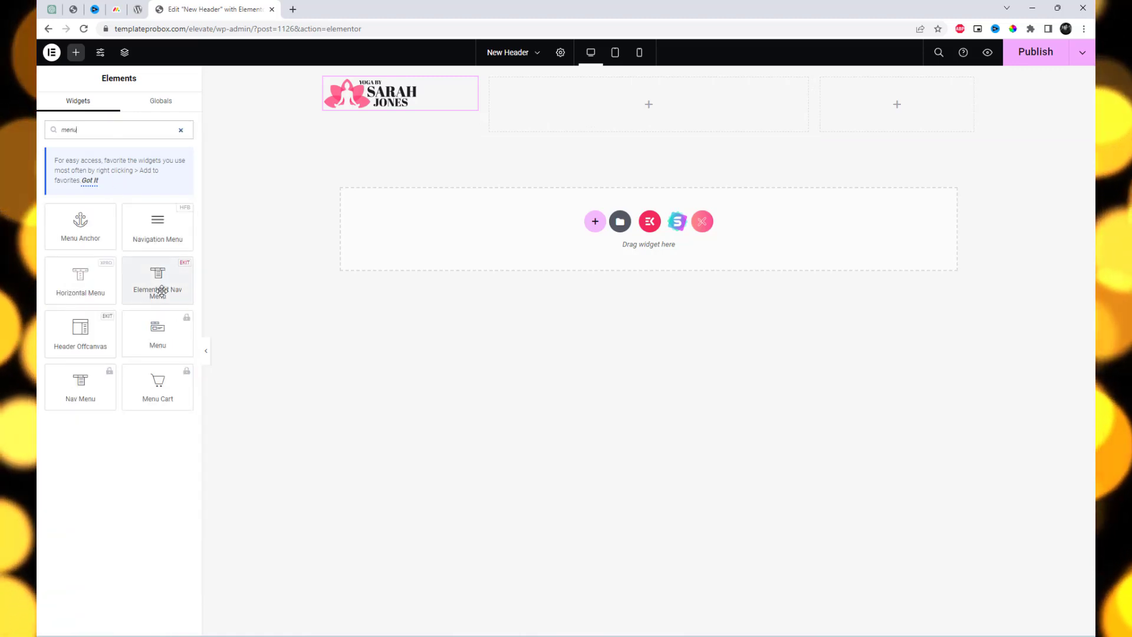
pyautogui.moveTo(162, 290); pyautogui.dragTo(610, 112)
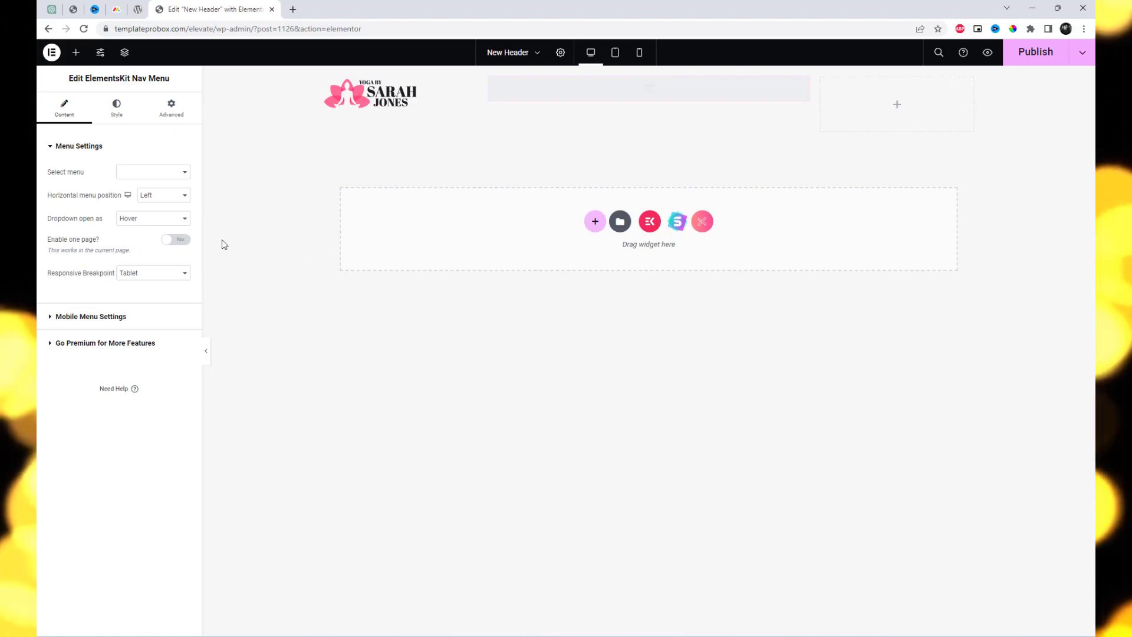
# Step: Assign Main Menu to the nav menu widget and set its horizontal menu position to Center
pyautogui.click(158, 171)
pyautogui.click(154, 184)
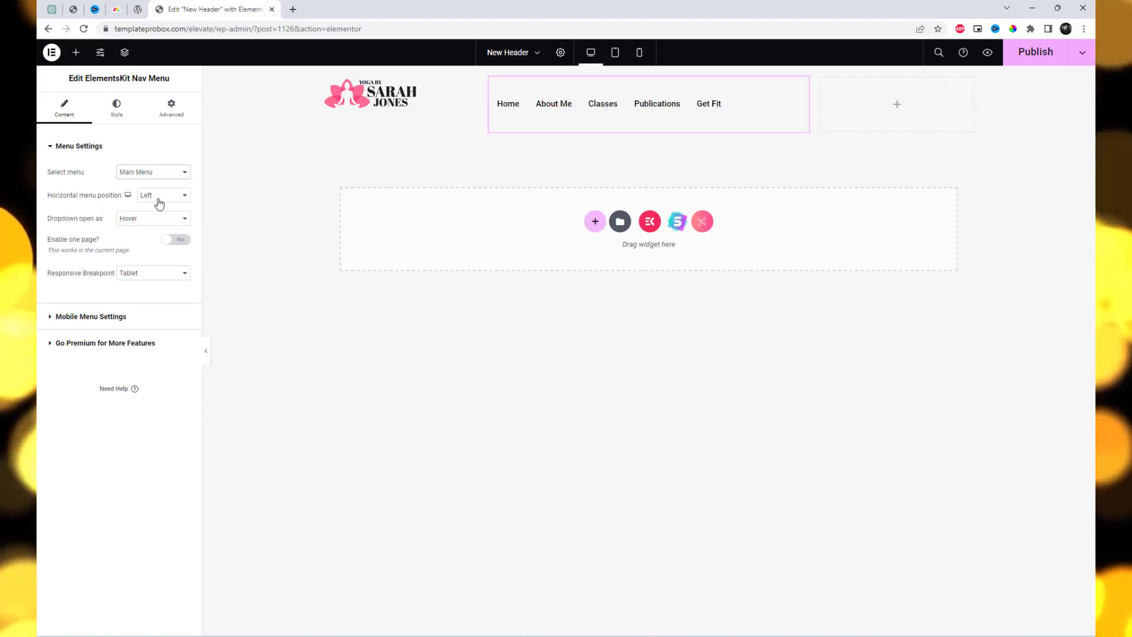
pyautogui.click(158, 200)
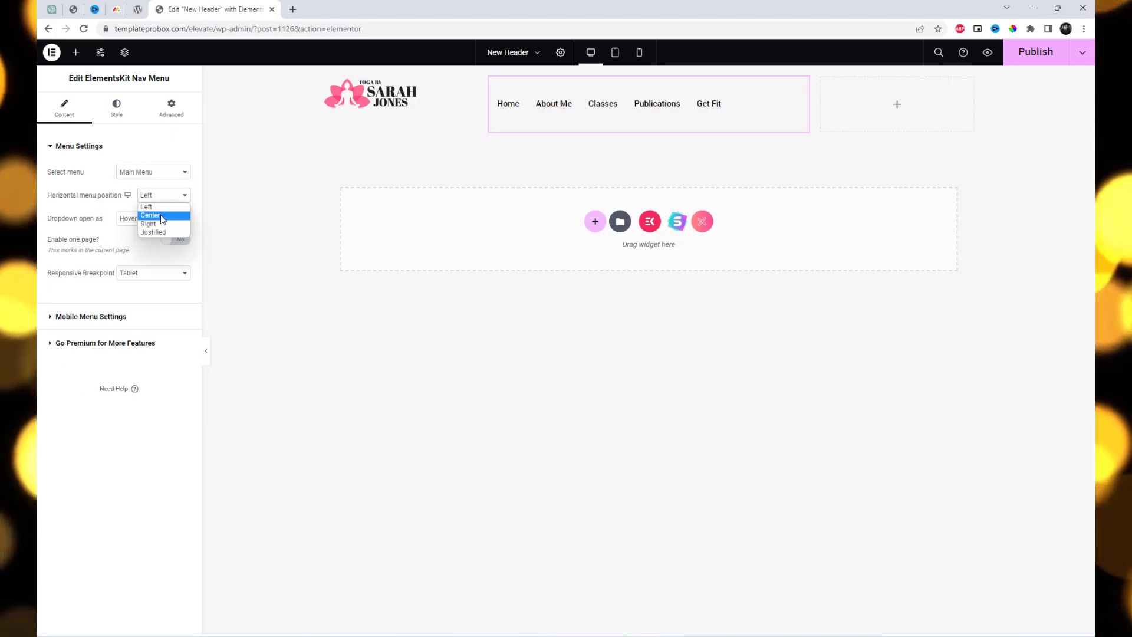
pyautogui.click(162, 213)
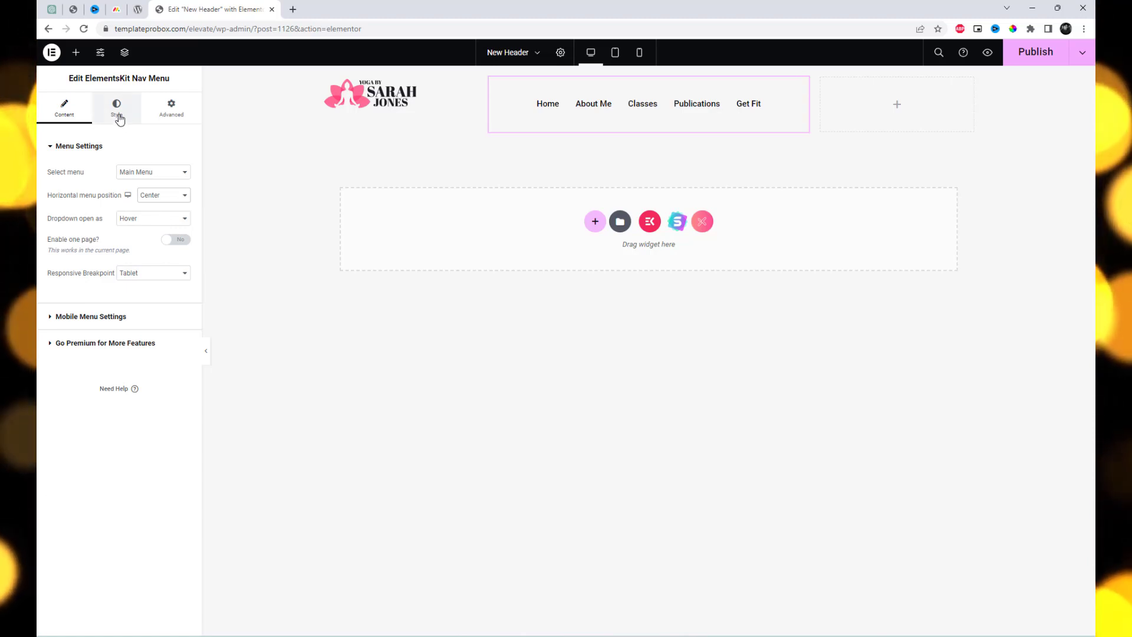
# Step: Set the nav menu wrapper's menu height to 65 px
pyautogui.click(149, 318)
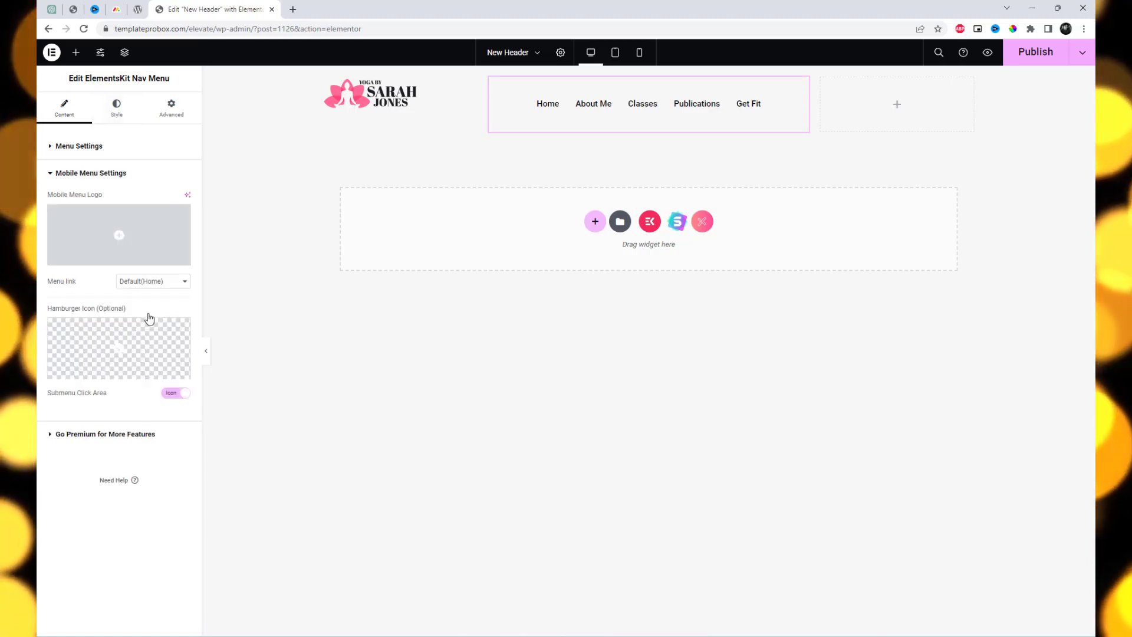
pyautogui.click(120, 121)
pyautogui.moveTo(49, 186); pyautogui.dragTo(63, 187)
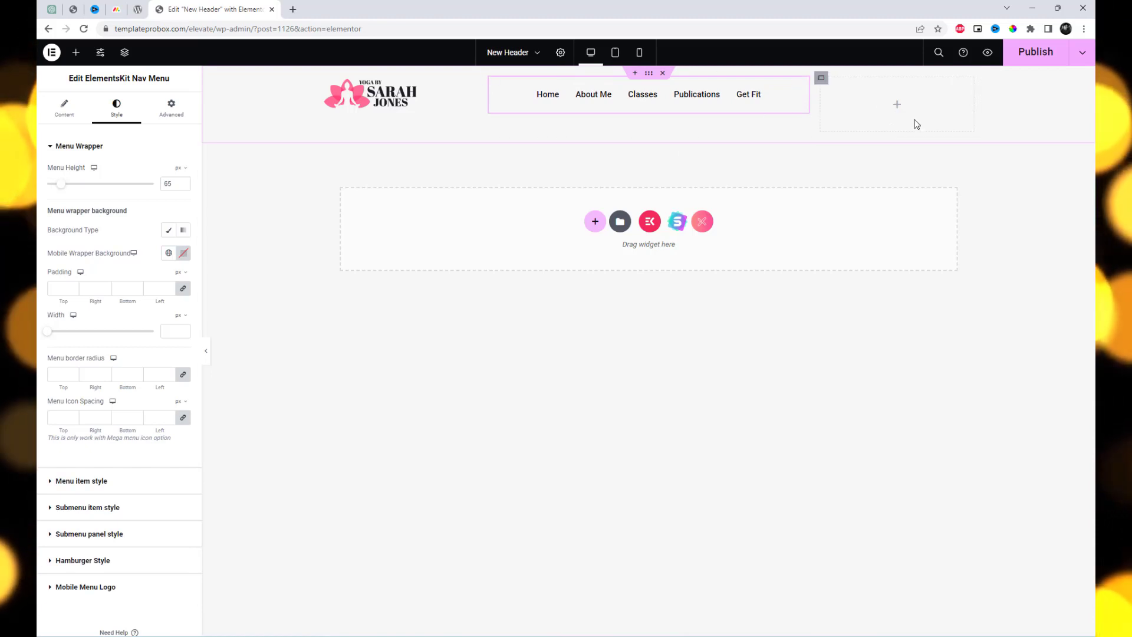
# Step: Search the widgets for soci and place the basic Social Icons widget in the container's third column
pyautogui.click(896, 105)
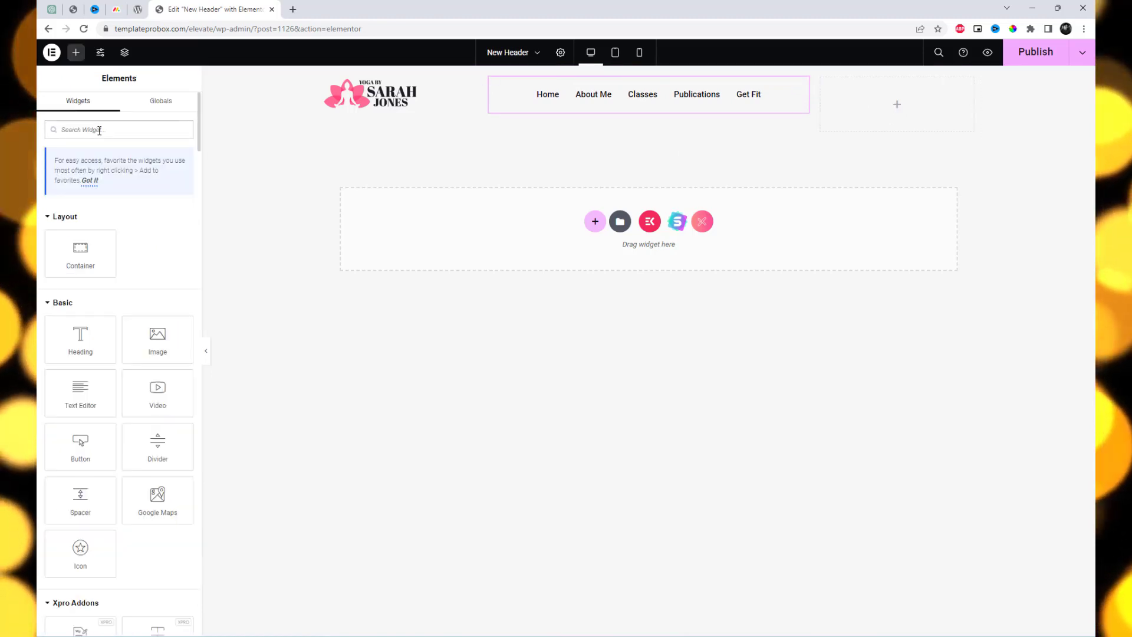
pyautogui.write('soci')
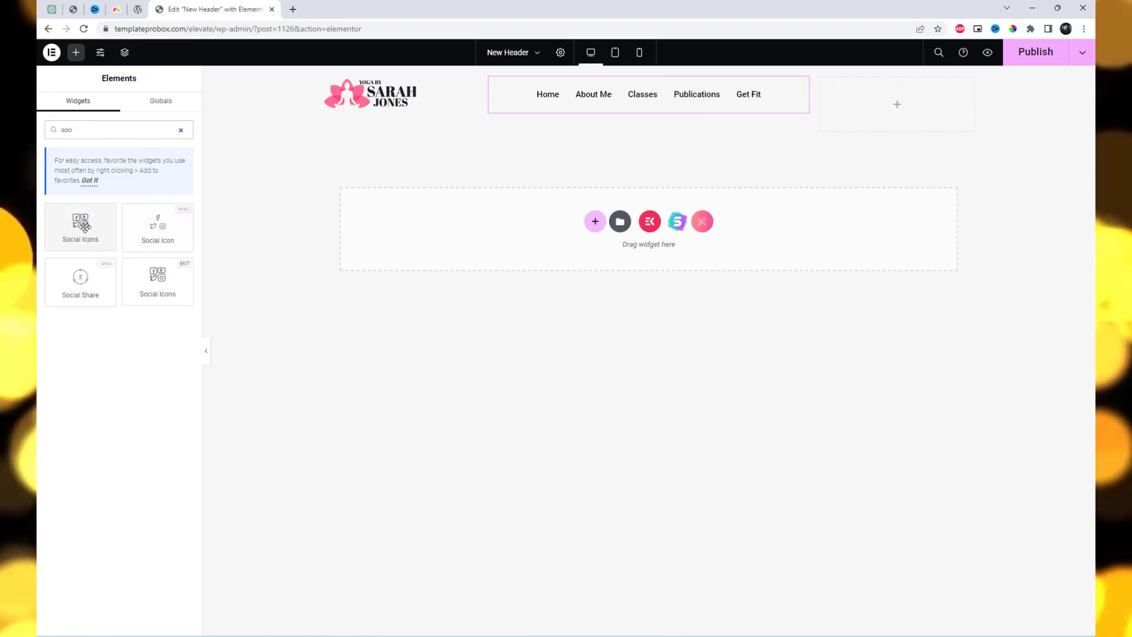
pyautogui.moveTo(80, 227); pyautogui.dragTo(897, 100)
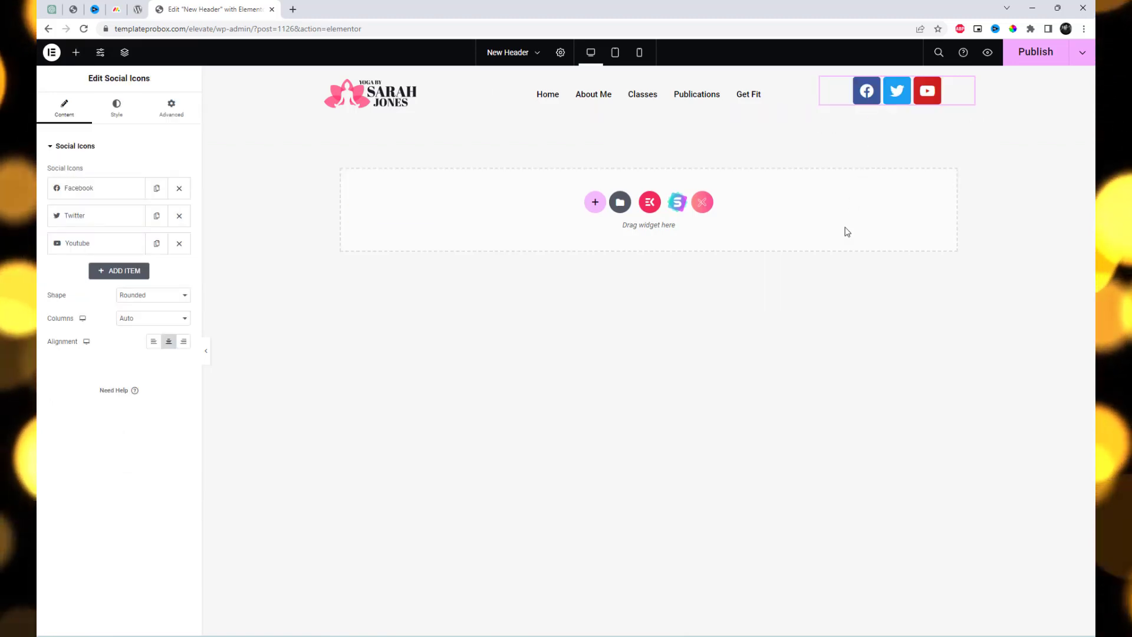
# Step: Set the social icons' shape to Circle, with an icon size of 20 px and a spacing of 6
pyautogui.click(152, 294)
pyautogui.click(148, 306)
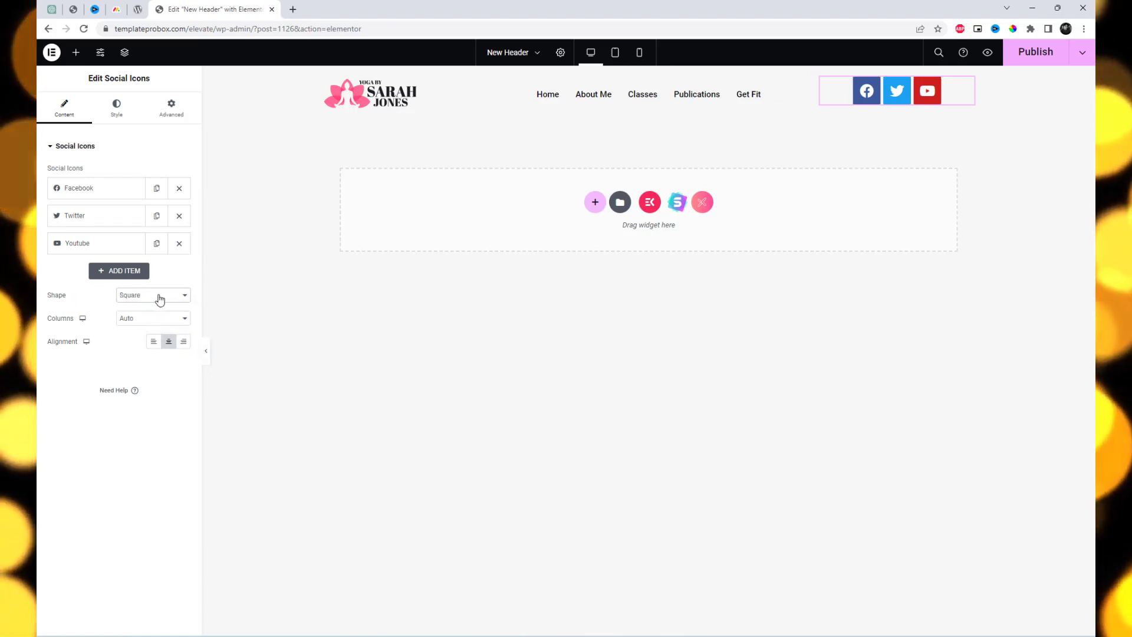
pyautogui.click(160, 296)
pyautogui.click(146, 323)
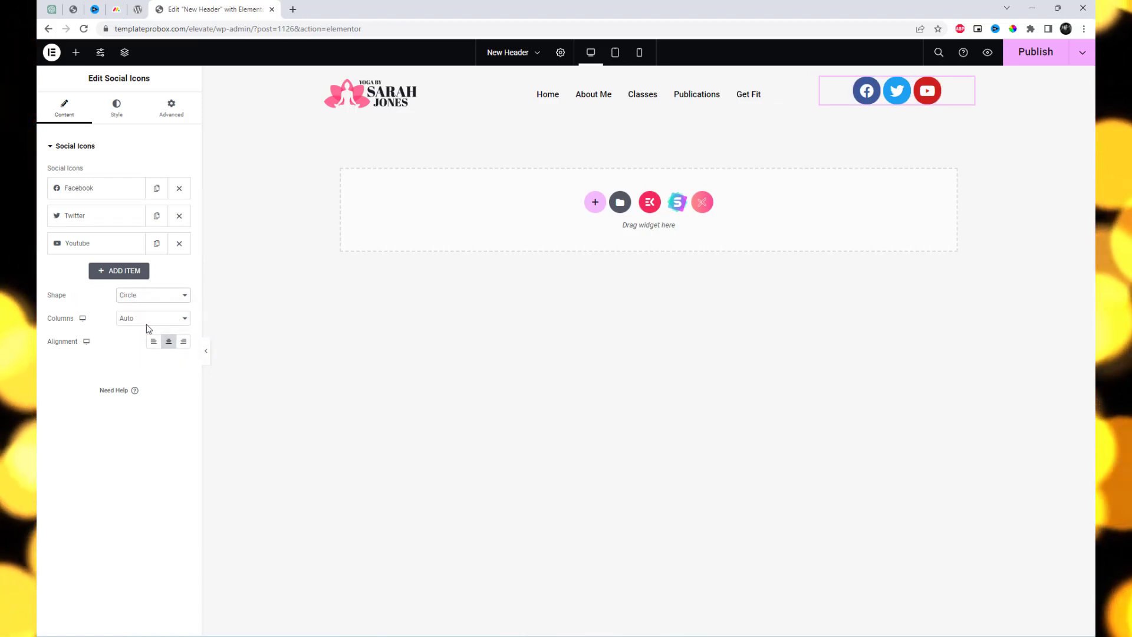
pyautogui.click(106, 113)
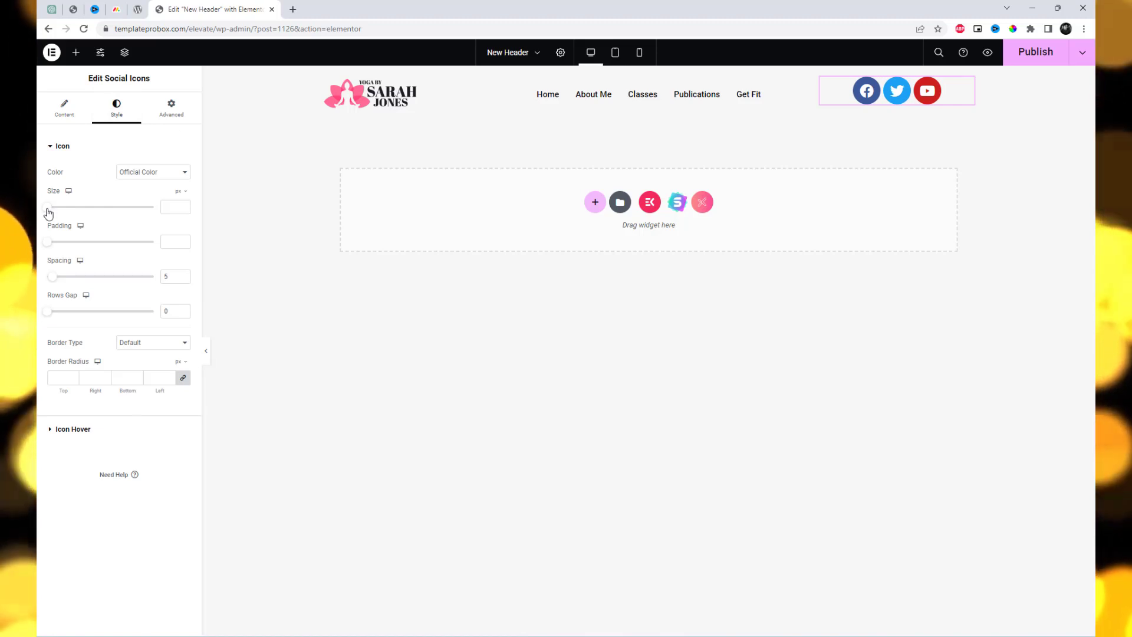
pyautogui.moveTo(49, 211); pyautogui.dragTo(53, 213)
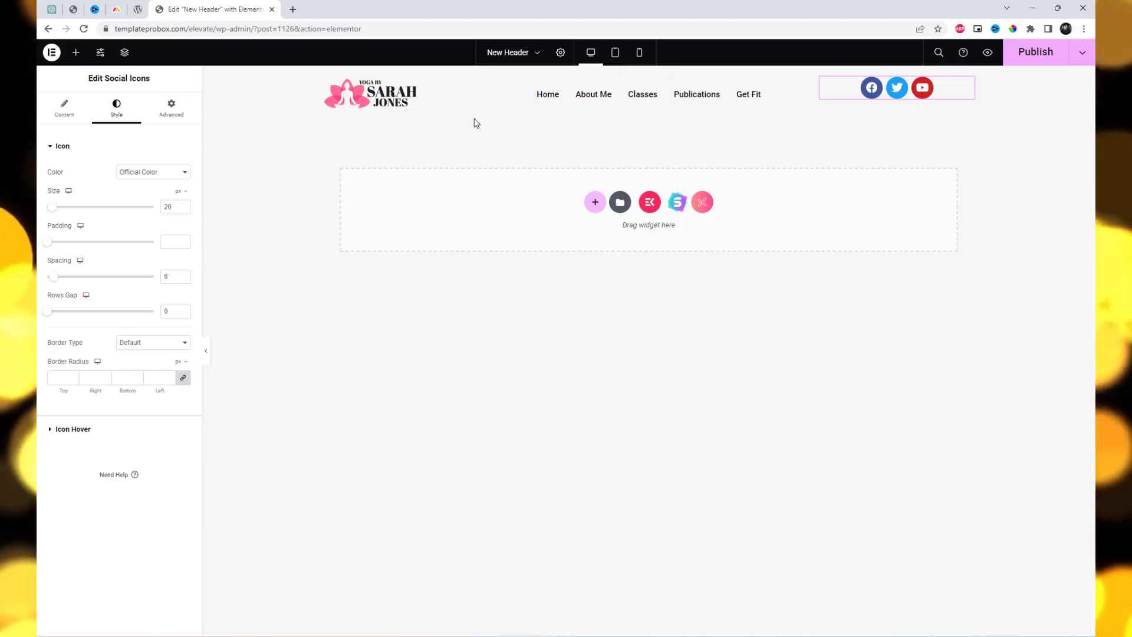
# Step: Set the nav menu items' typography to 17 px with the Uppercase transform, and publish the header
pyautogui.click(575, 116)
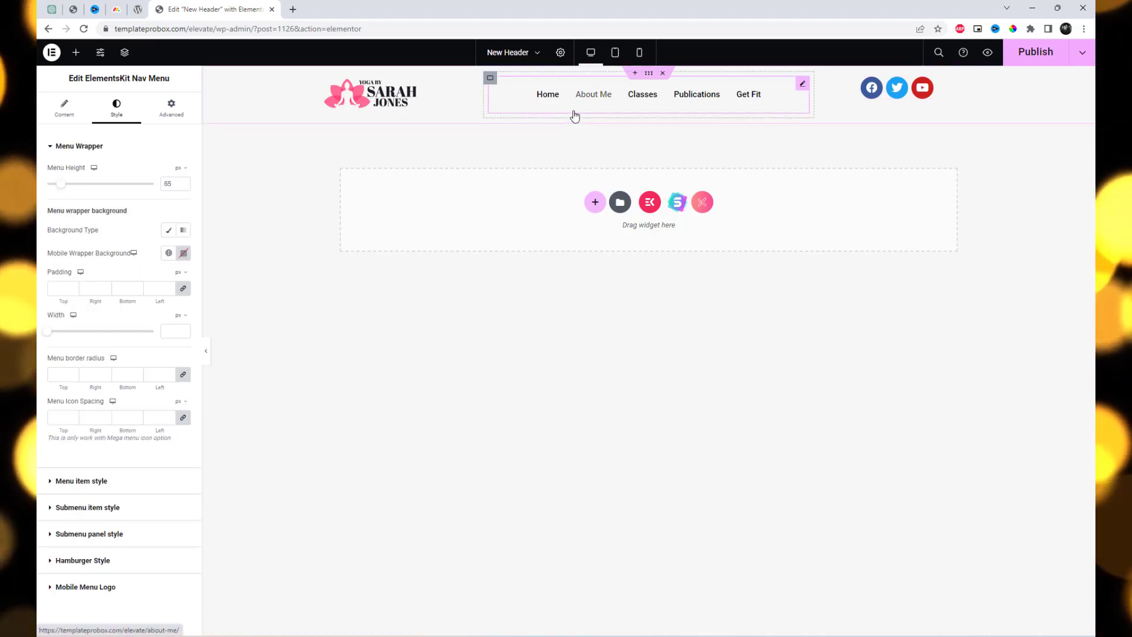
pyautogui.click(133, 482)
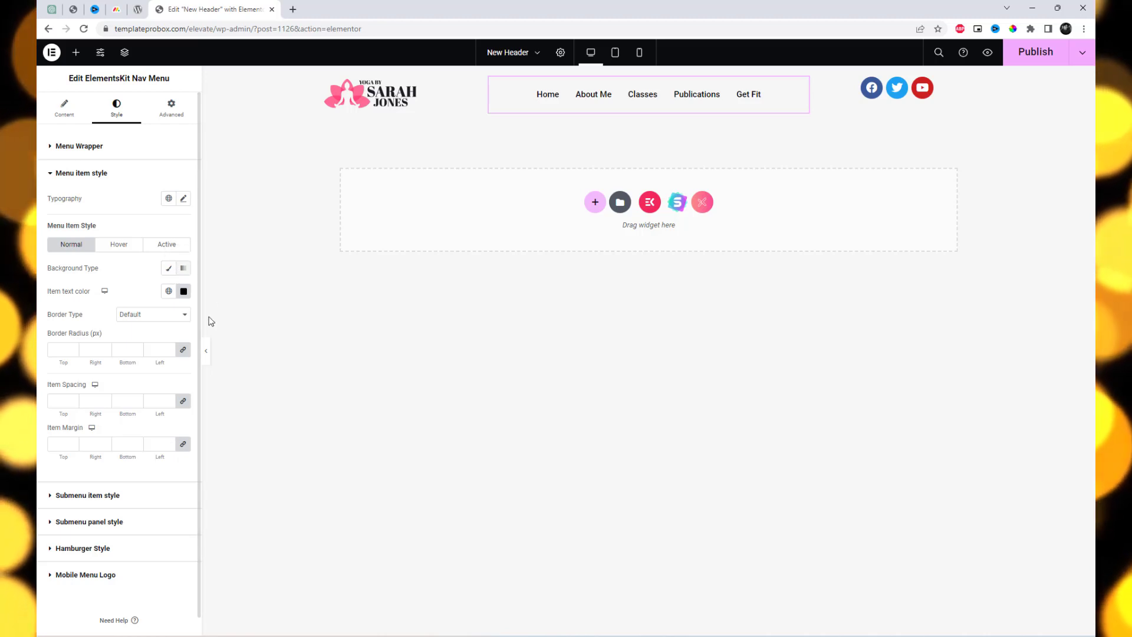
pyautogui.click(184, 198)
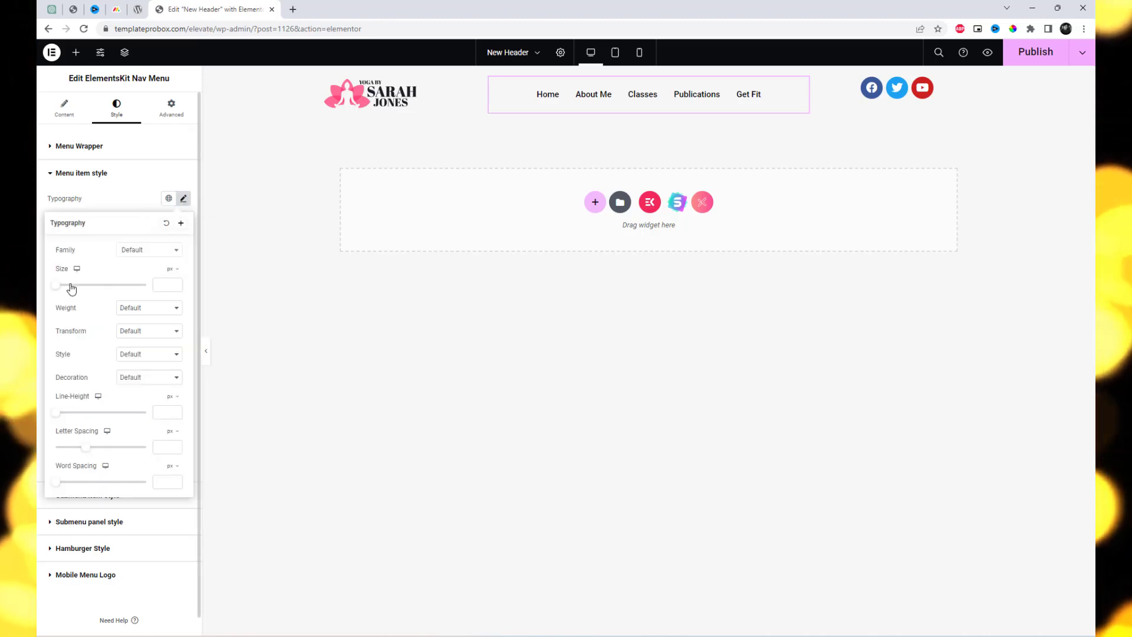
pyautogui.moveTo(66, 290); pyautogui.dragTo(64, 289)
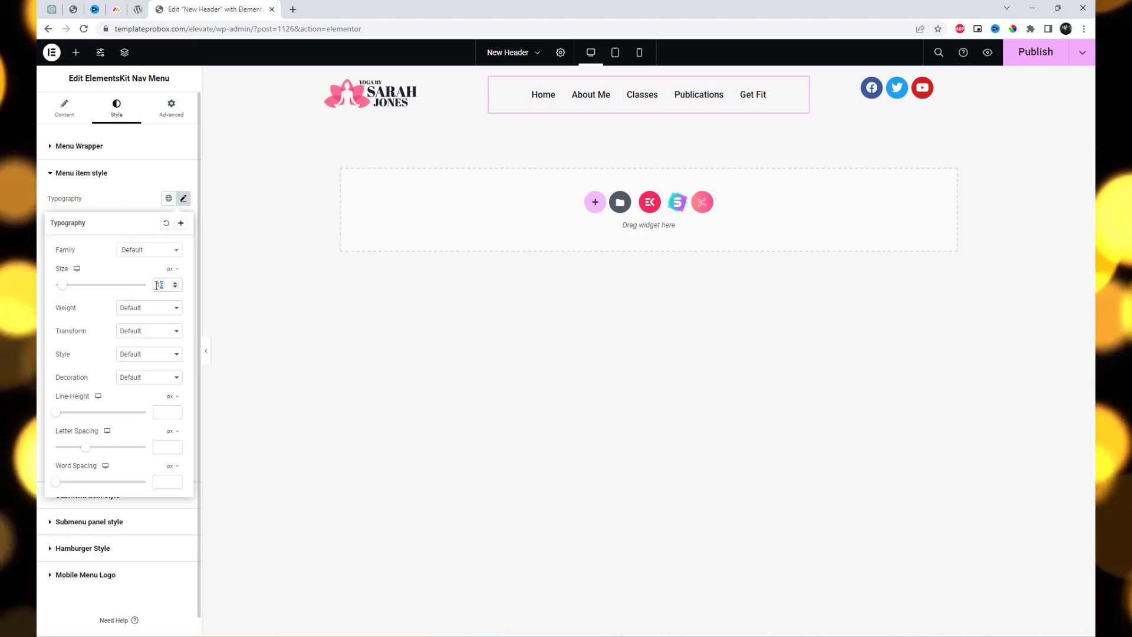
pyautogui.write('17')
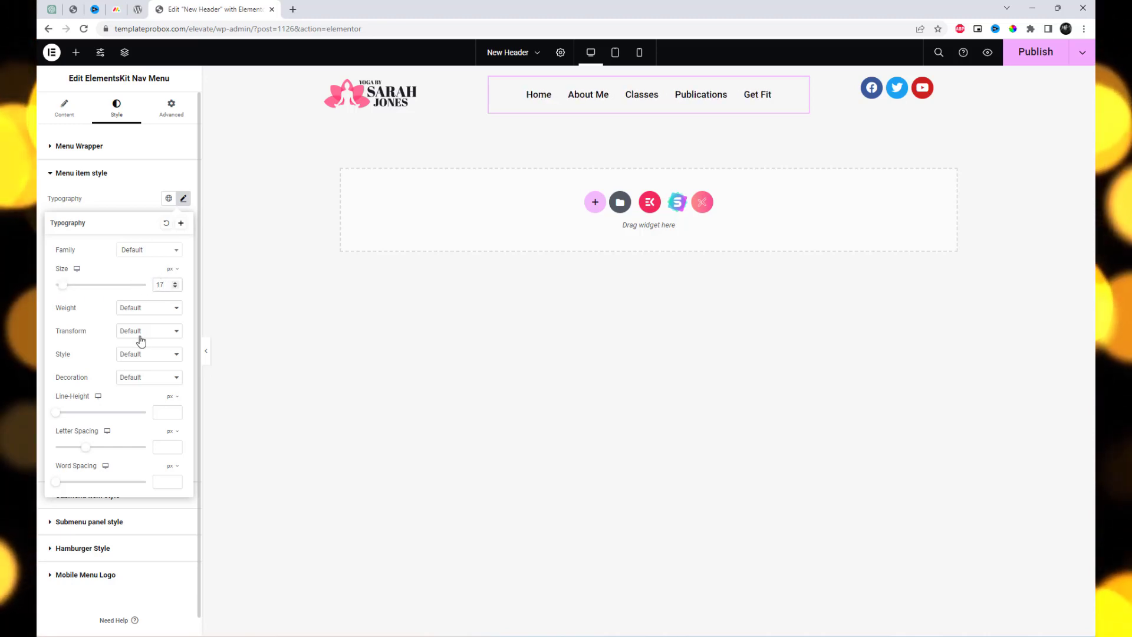
pyautogui.click(149, 335)
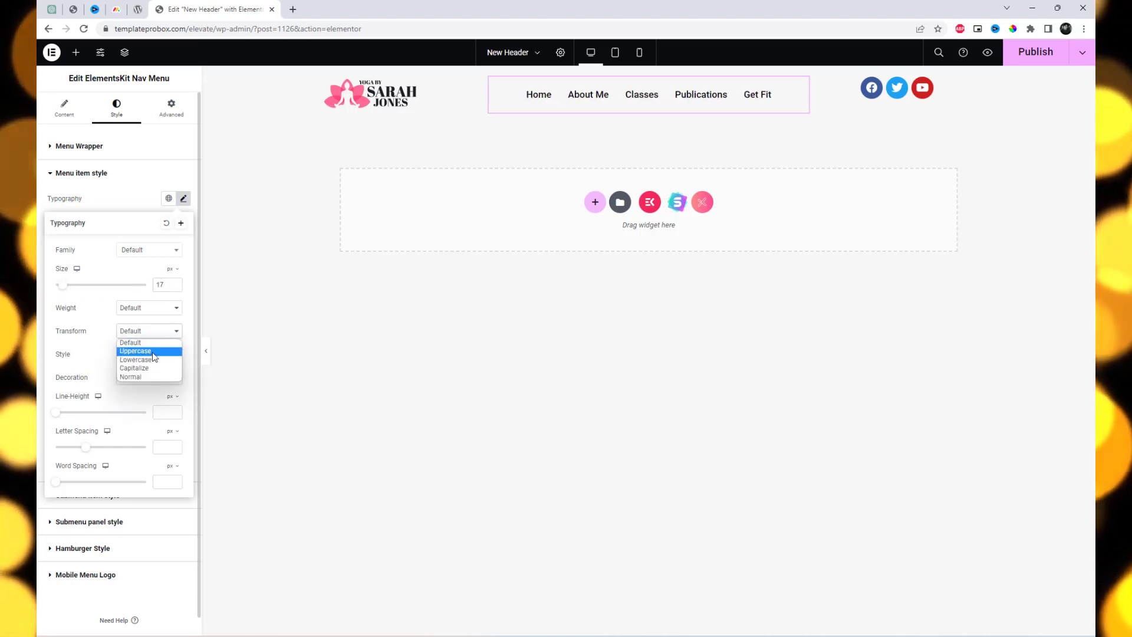
pyautogui.click(154, 352)
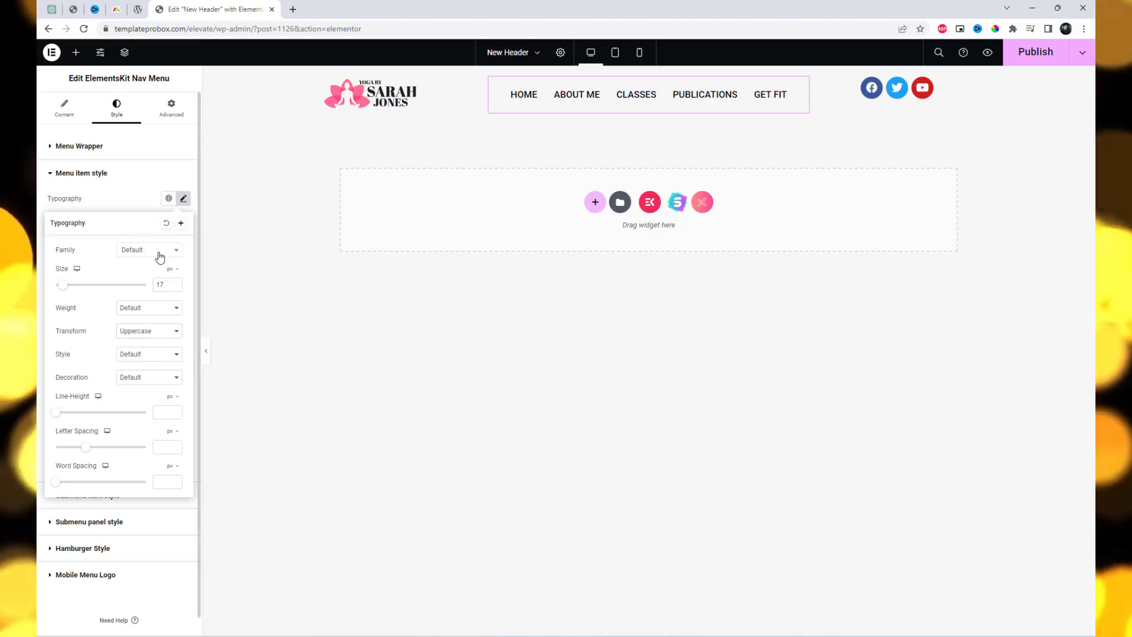
pyautogui.click(1042, 61)
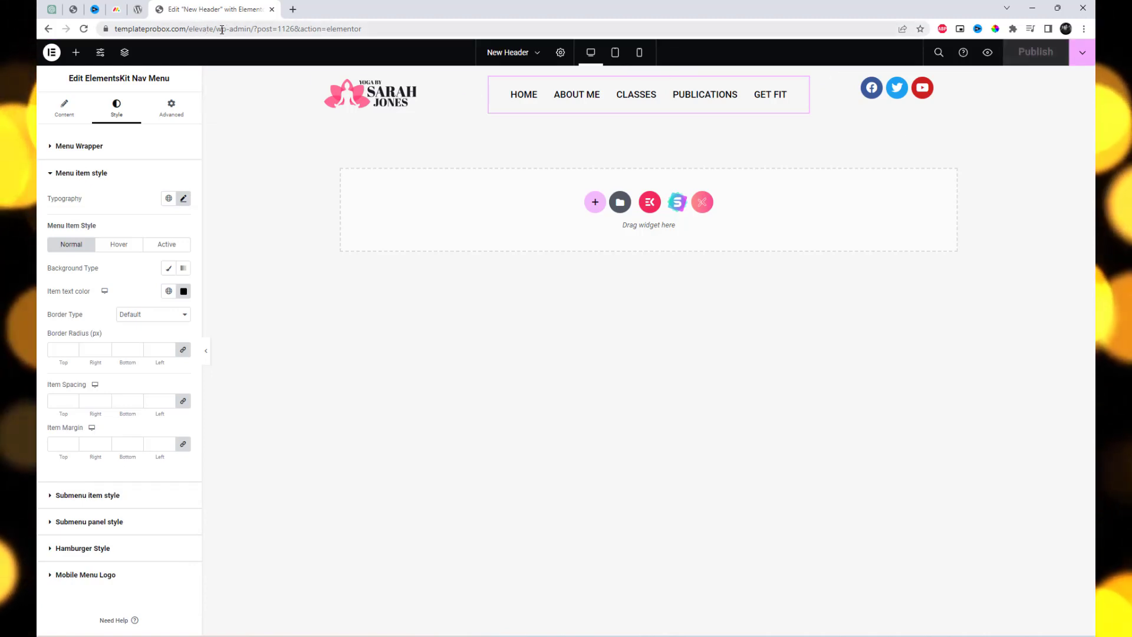
# Step: Open templateprobox.com/elevate in a new browser tab and check the header on the home, About Me, Classes, Publications and Get Fit pages
pyautogui.moveTo(215, 30); pyautogui.dragTo(113, 29)
pyautogui.hotkey('ctrl', 'c')
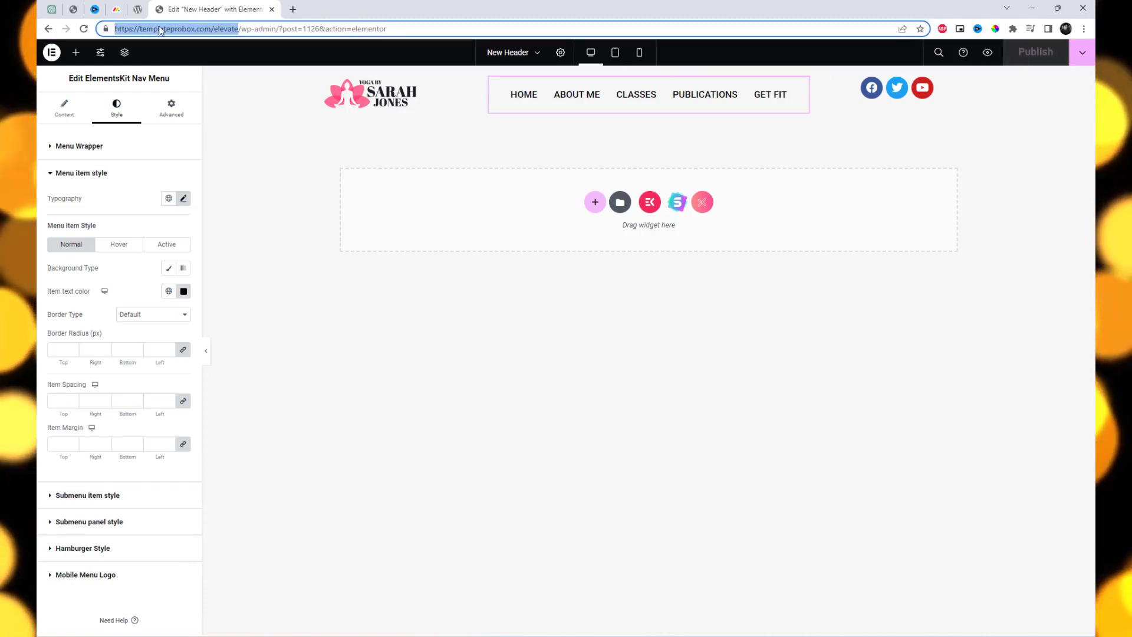
pyautogui.click(293, 9)
pyautogui.hotkey('ctrl', 'v')
pyautogui.press('Return')
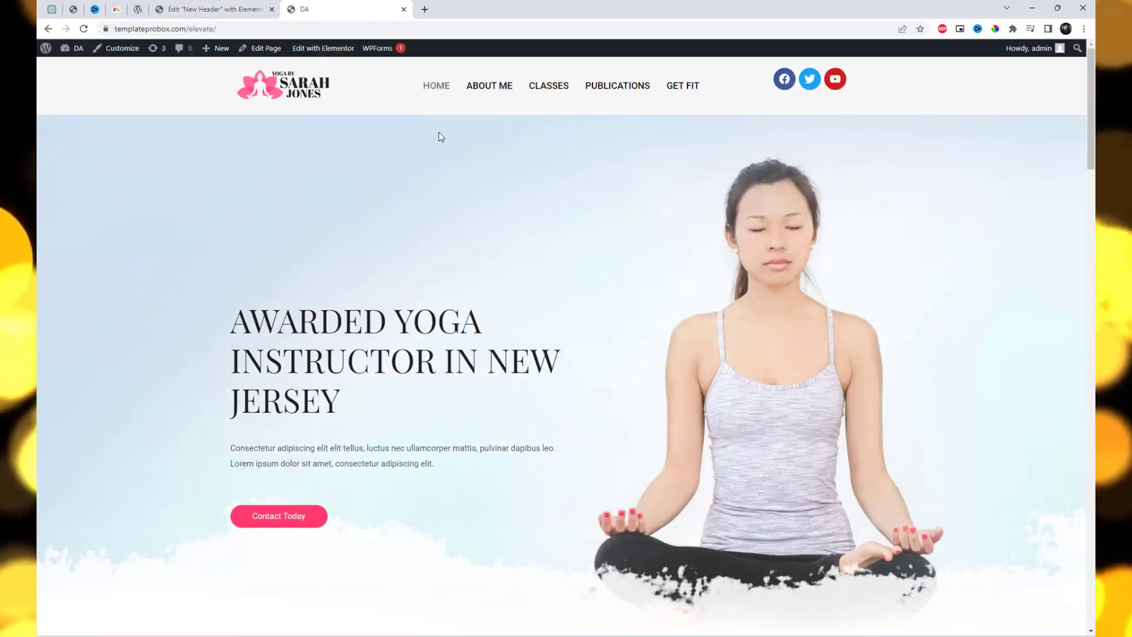
pyautogui.scroll(-5, 554, 182)
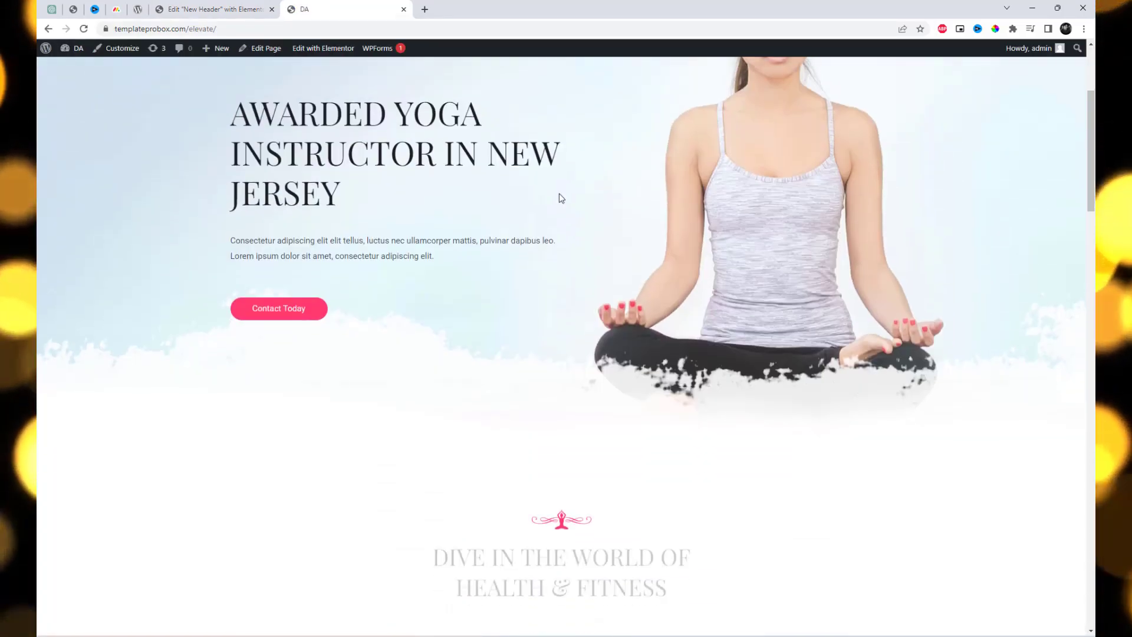
pyautogui.scroll(5, 570, 214)
pyautogui.click(502, 94)
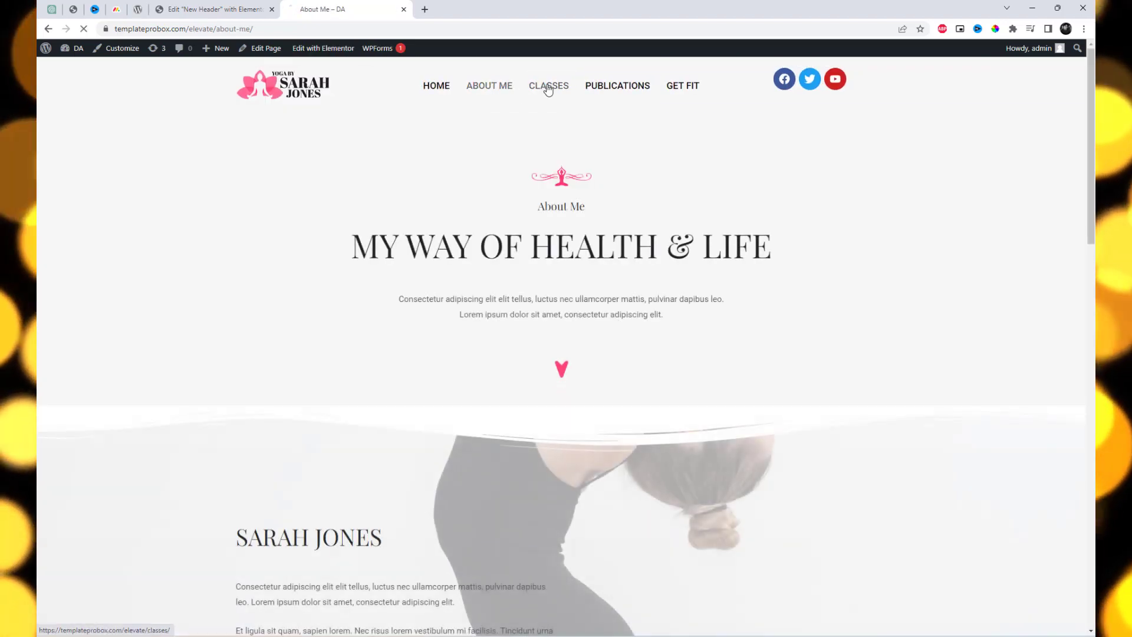
pyautogui.click(546, 88)
pyautogui.click(612, 90)
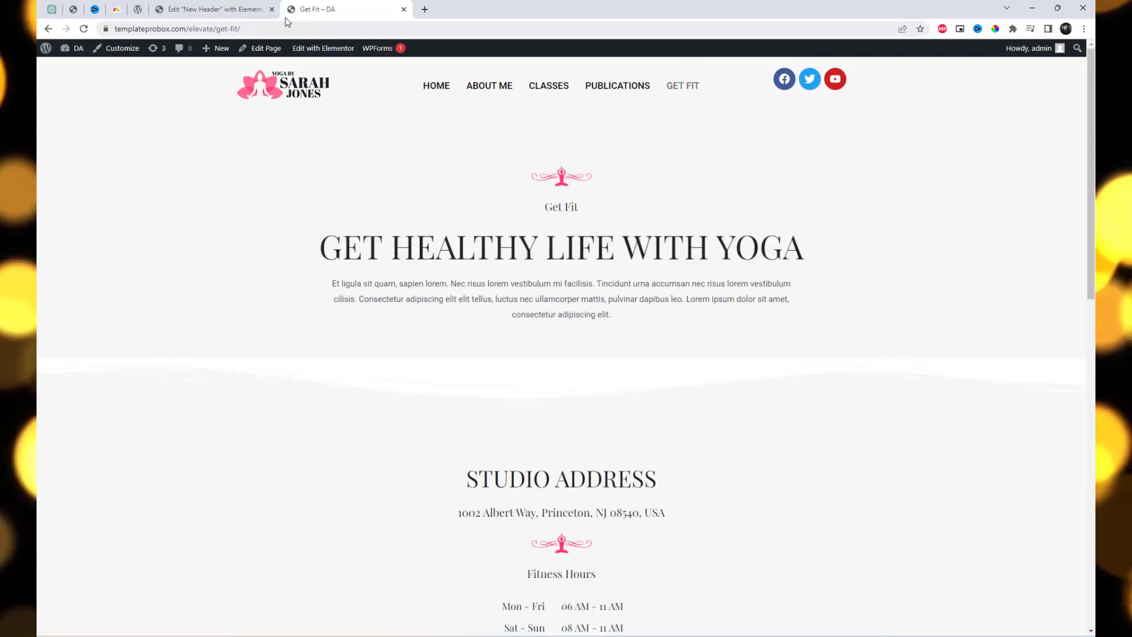
# Step: Back in the header editor, set the links of the Facebook, Twitter and Youtube social icons to #
pyautogui.click(254, 10)
pyautogui.click(905, 96)
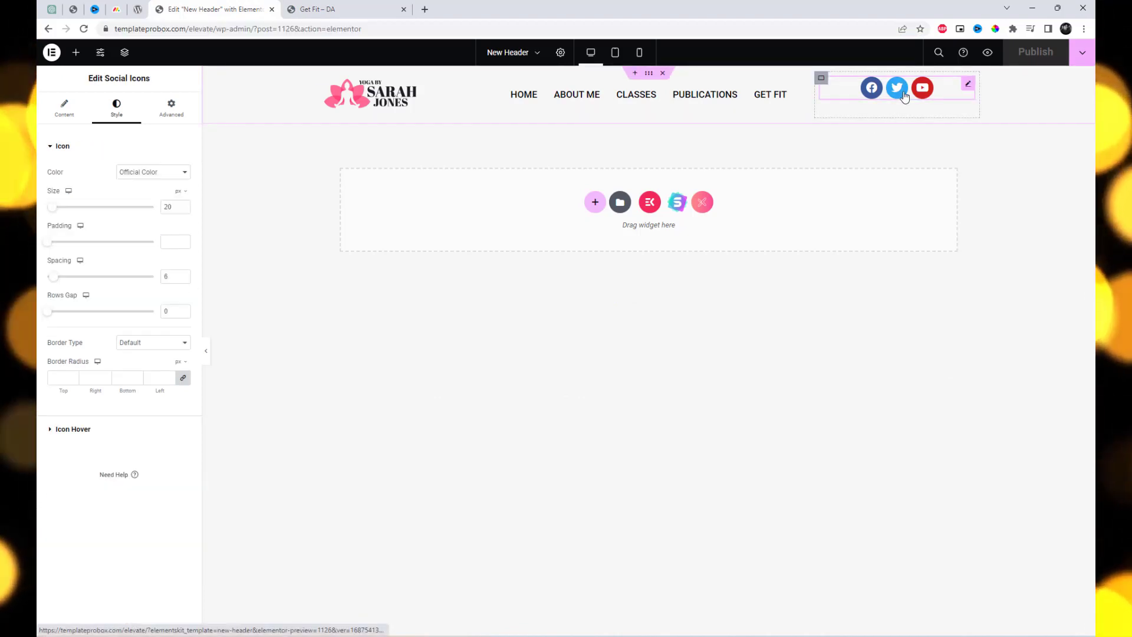
pyautogui.click(65, 111)
pyautogui.click(94, 187)
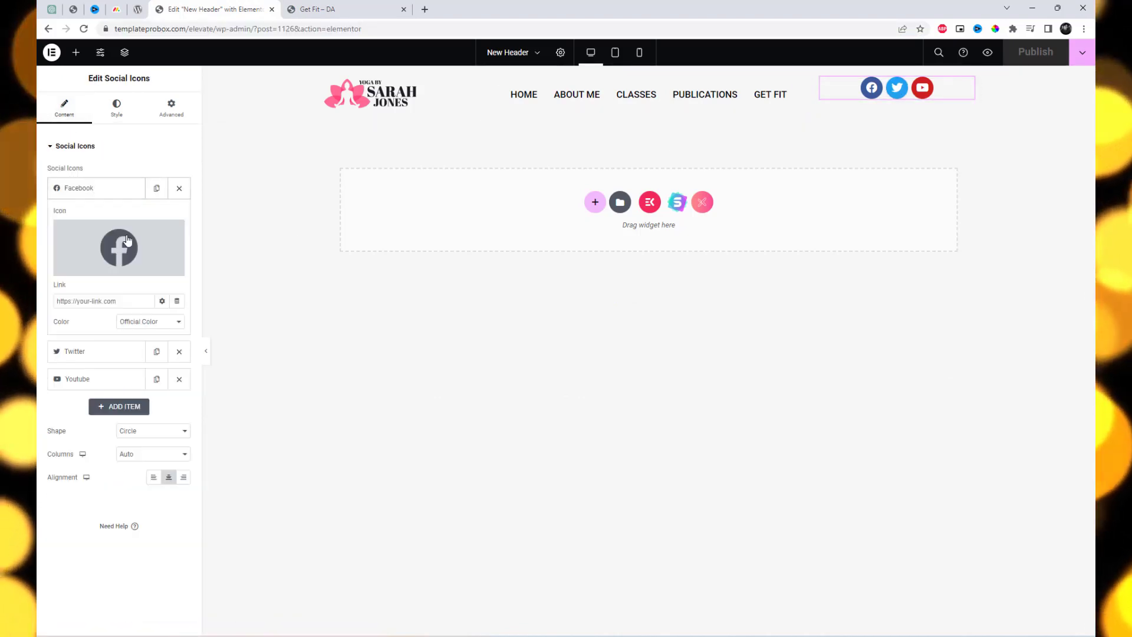
pyautogui.click(105, 298)
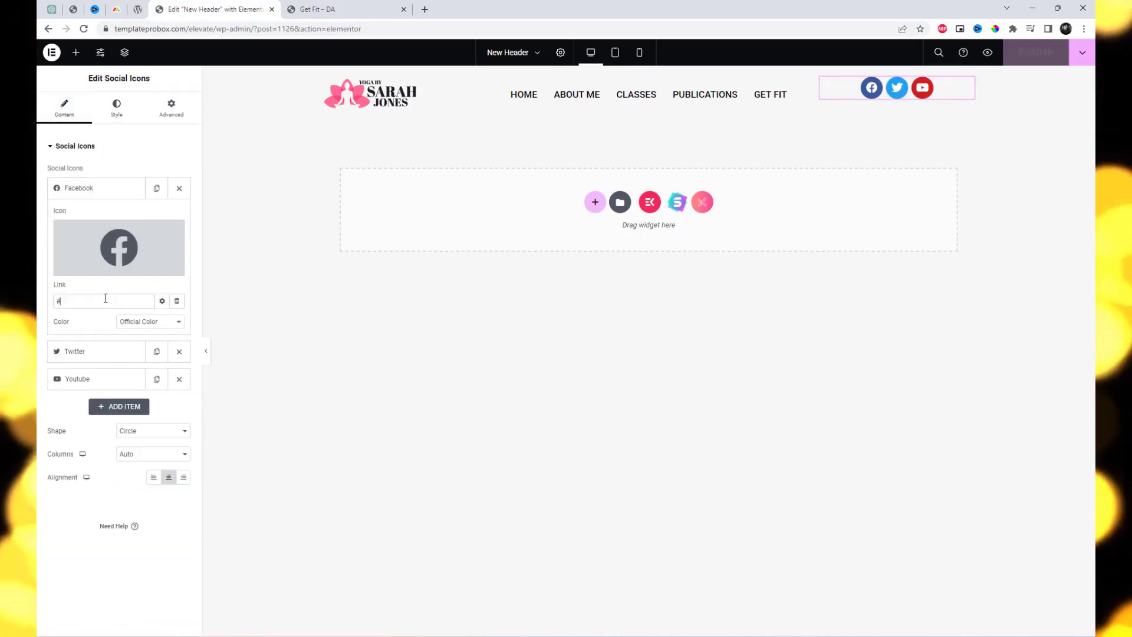
pyautogui.click(93, 351)
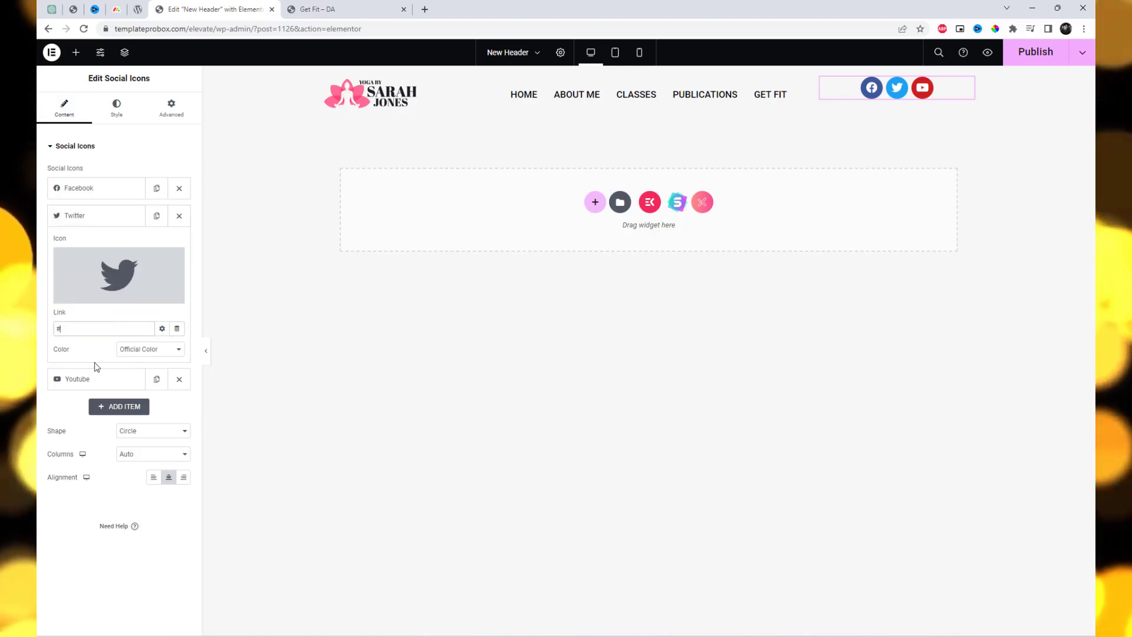
pyautogui.click(101, 380)
pyautogui.click(91, 355)
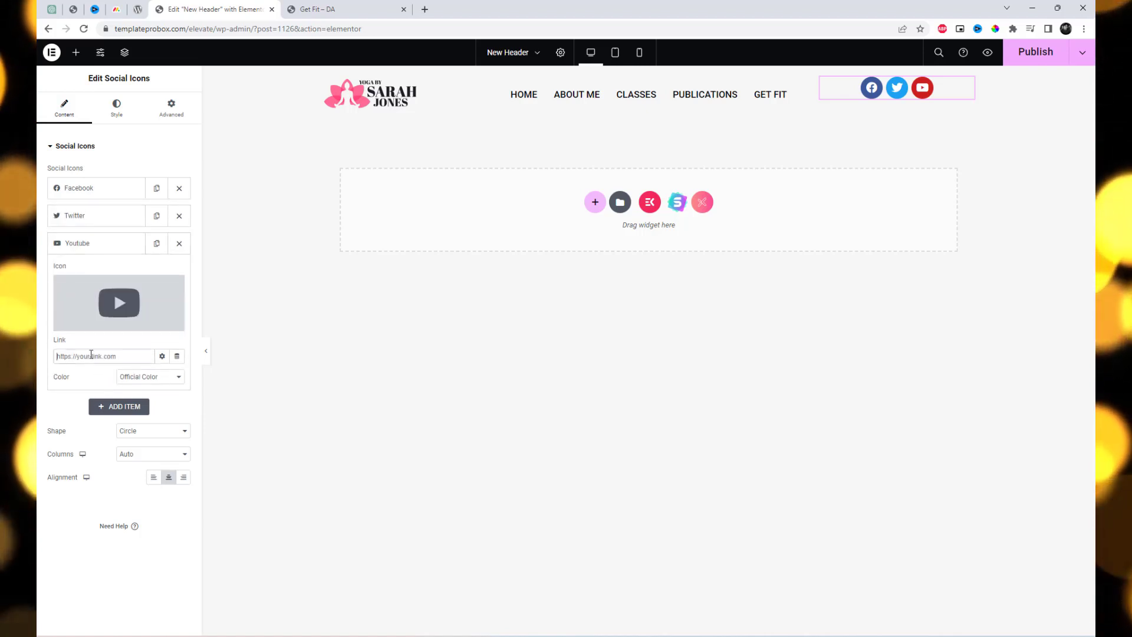
pyautogui.write('#')
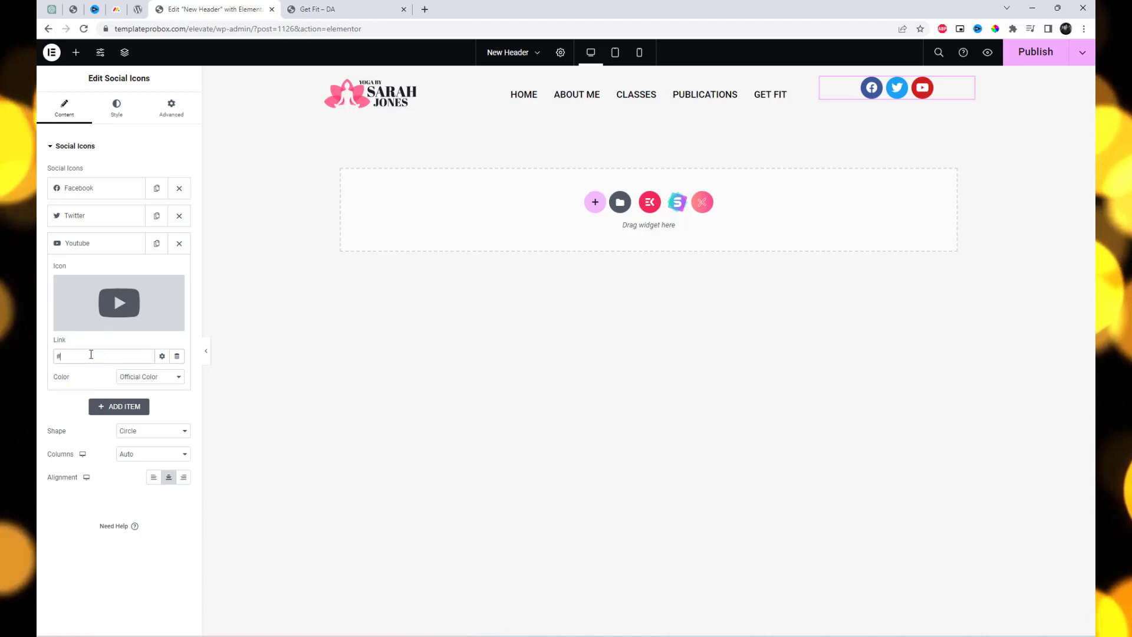
# Step: Narrow the container's first column, which holds the logo, so the menu sits closer to it
pyautogui.click(389, 103)
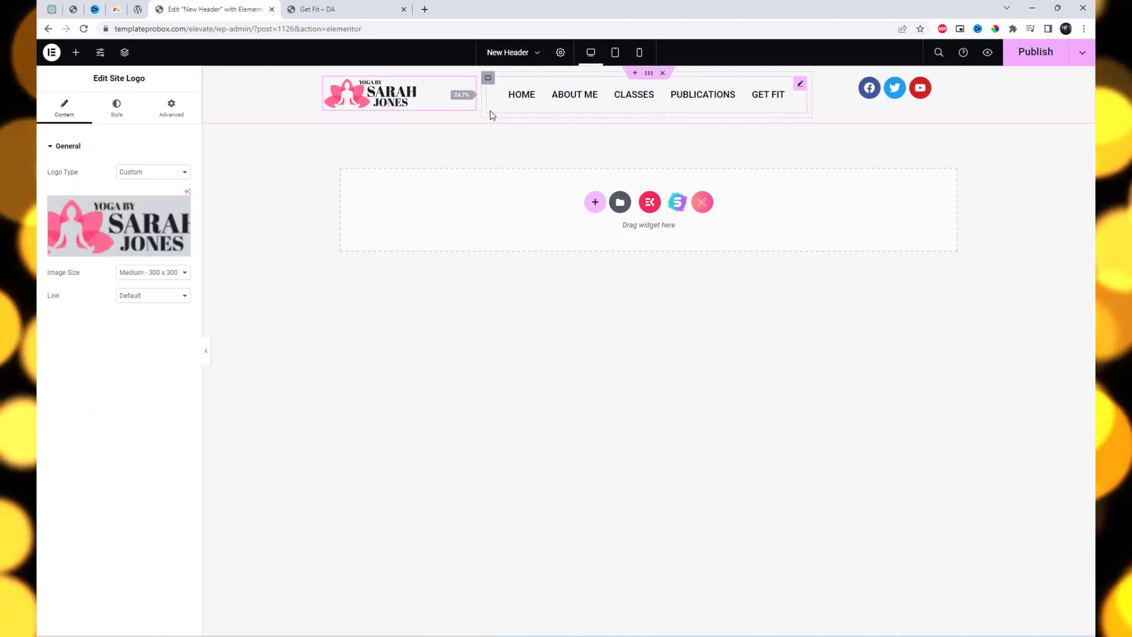
pyautogui.moveTo(490, 110)
pyautogui.mouseDown()
pyautogui.moveTo(518, 116)
pyautogui.moveTo(479, 119)
pyautogui.mouseUp()
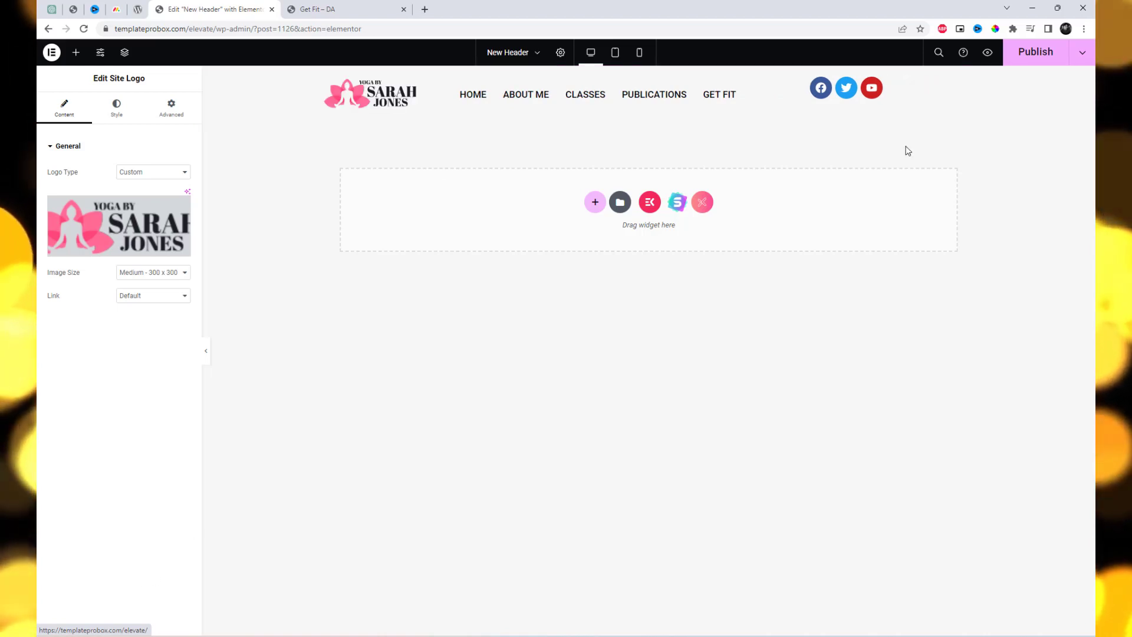
# Step: Publish the header changes and return to the ElementsKit templates list
pyautogui.click(1025, 65)
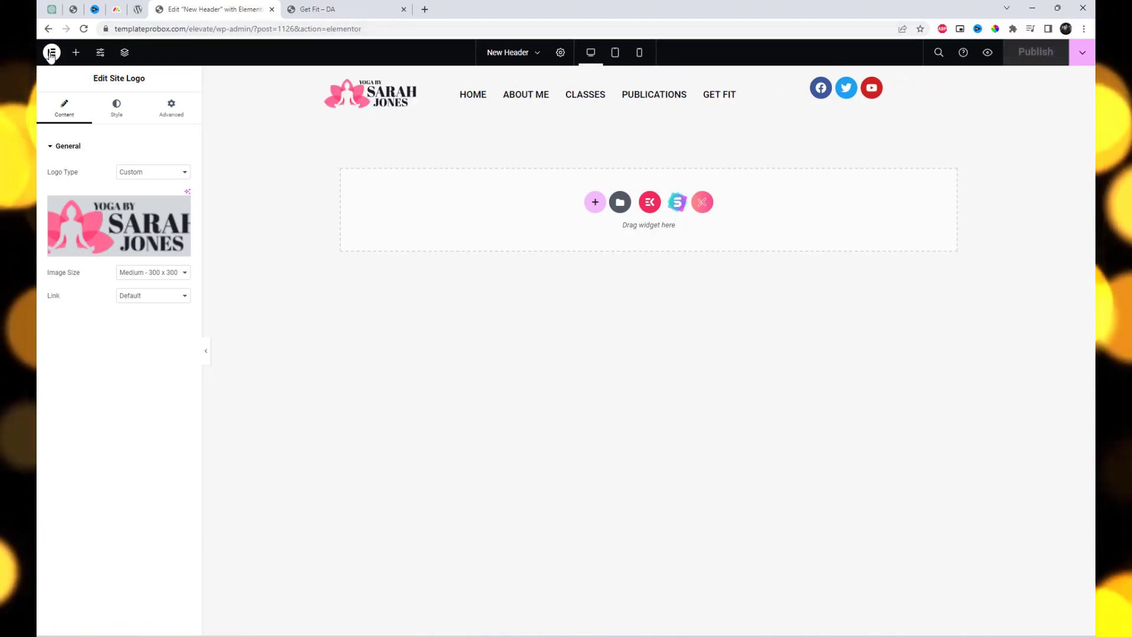
pyautogui.click(48, 29)
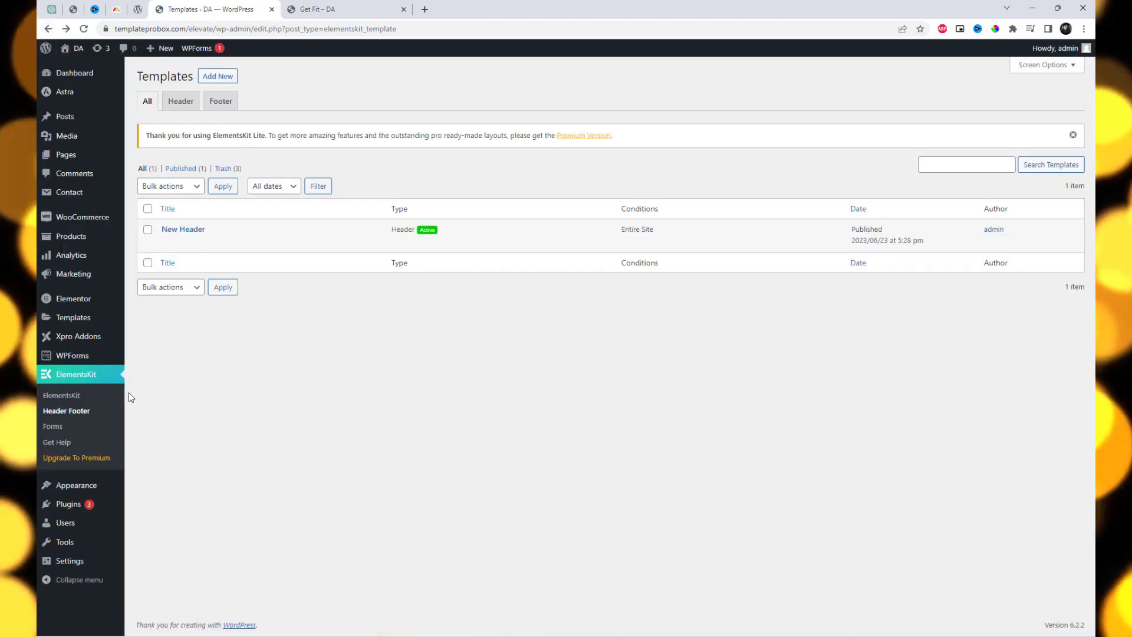
# Step: Open the WordPress menu editor and enable Main Menu for ElementsKit Megamenu content, saving the menu
pyautogui.moveTo(77, 485)
pyautogui.click(143, 524)
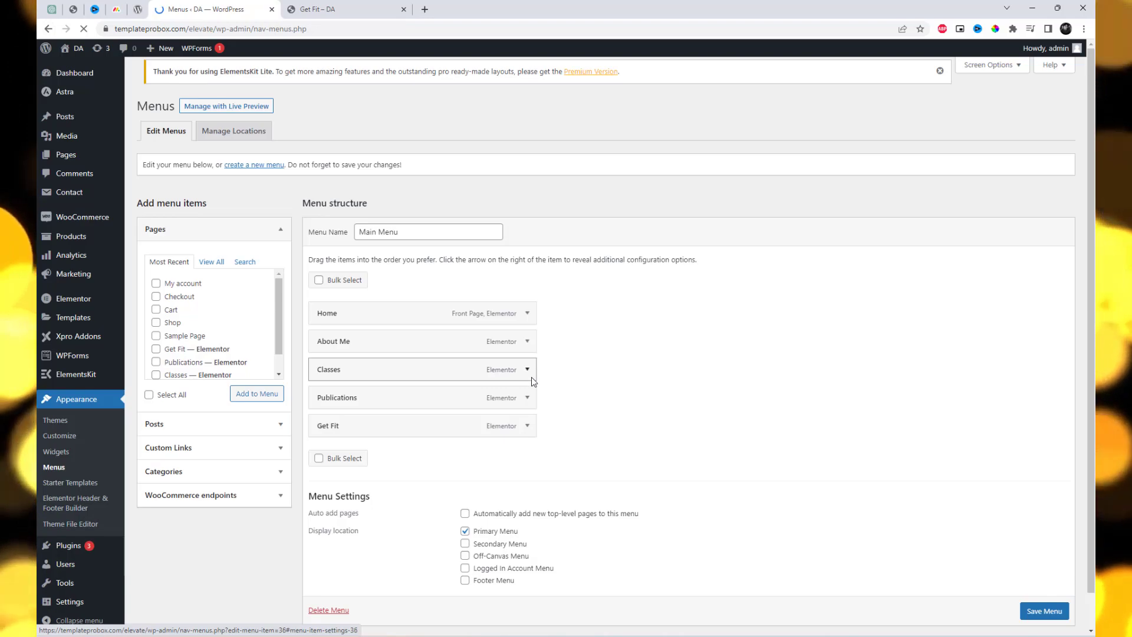
pyautogui.scroll(-1, 647, 336)
pyautogui.click(465, 176)
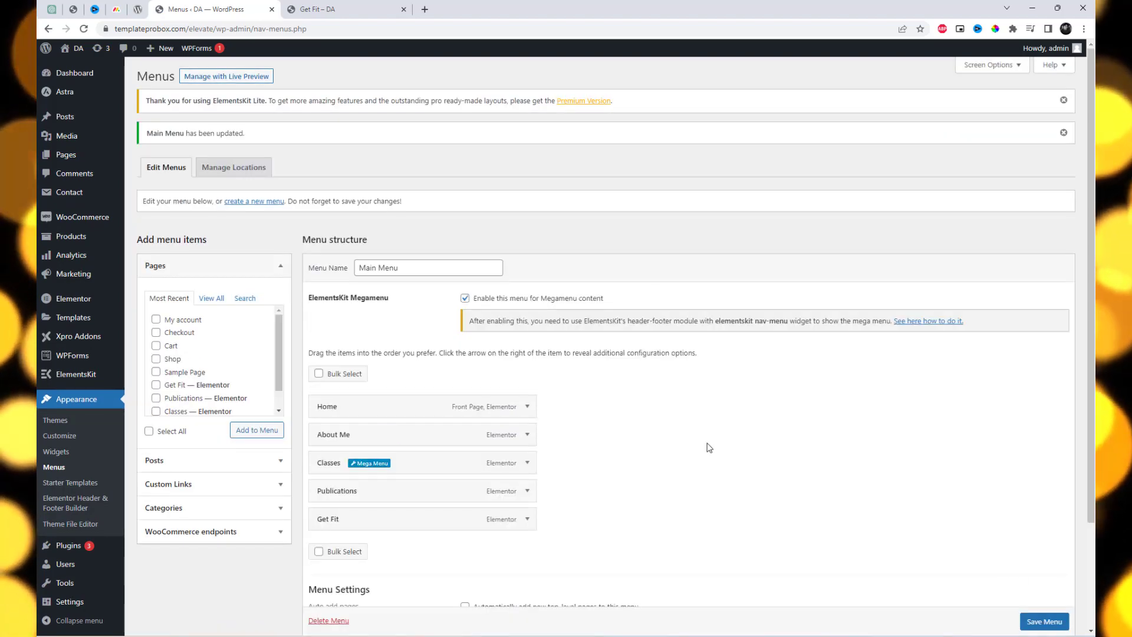
# Step: Open the mega menu settings of the Home menu item and enable its mega menu
pyautogui.scroll(-3, 701, 448)
pyautogui.click(527, 276)
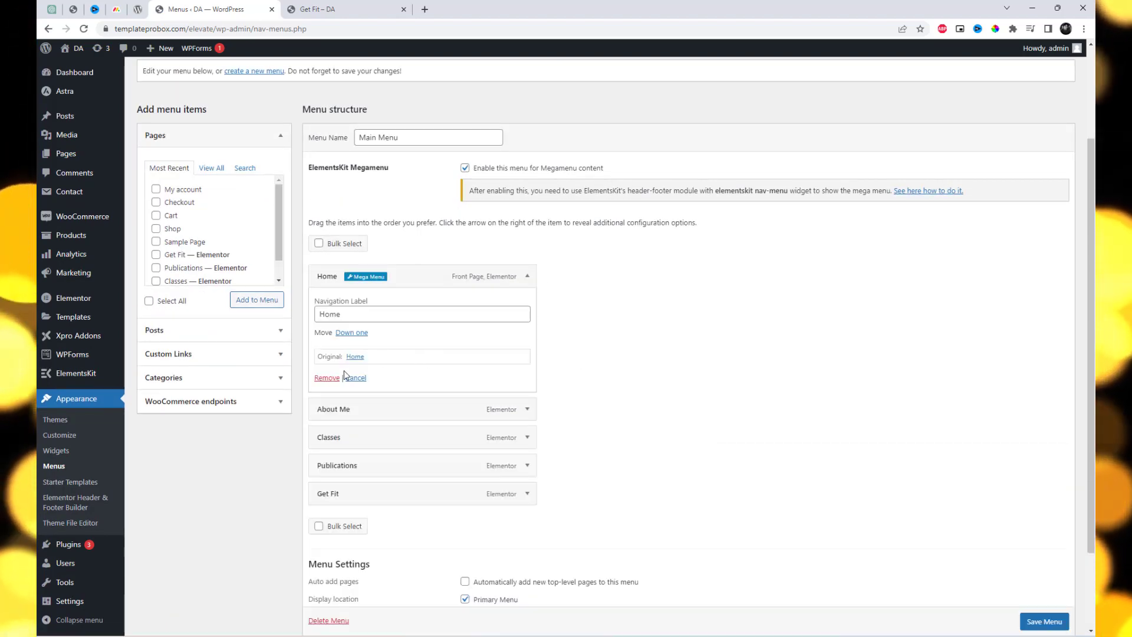
pyautogui.click(374, 277)
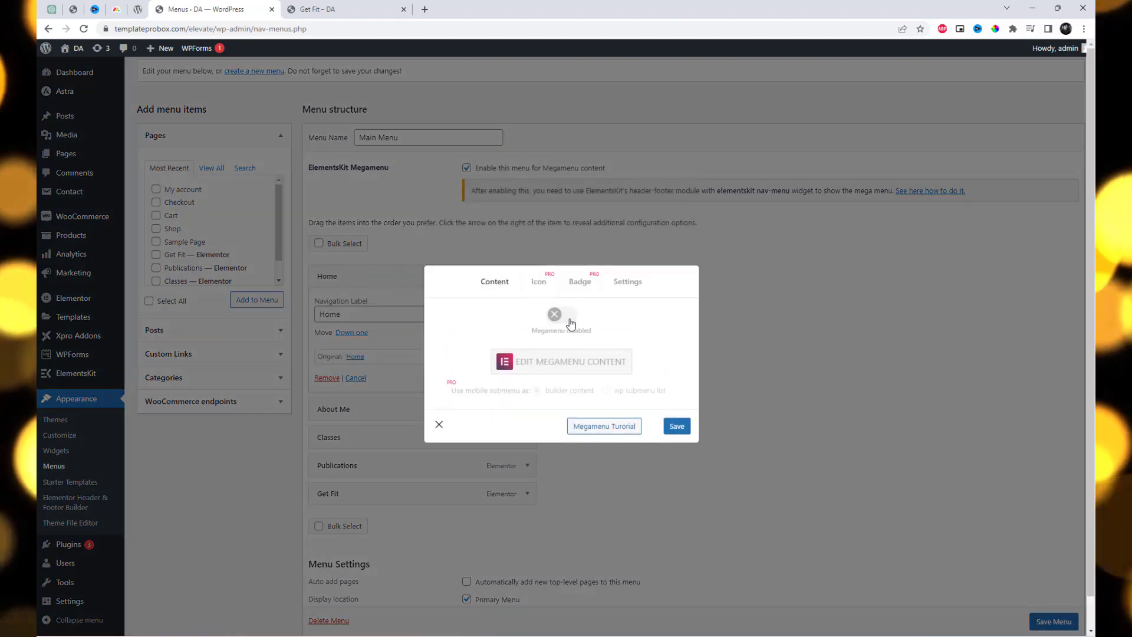
pyautogui.click(563, 313)
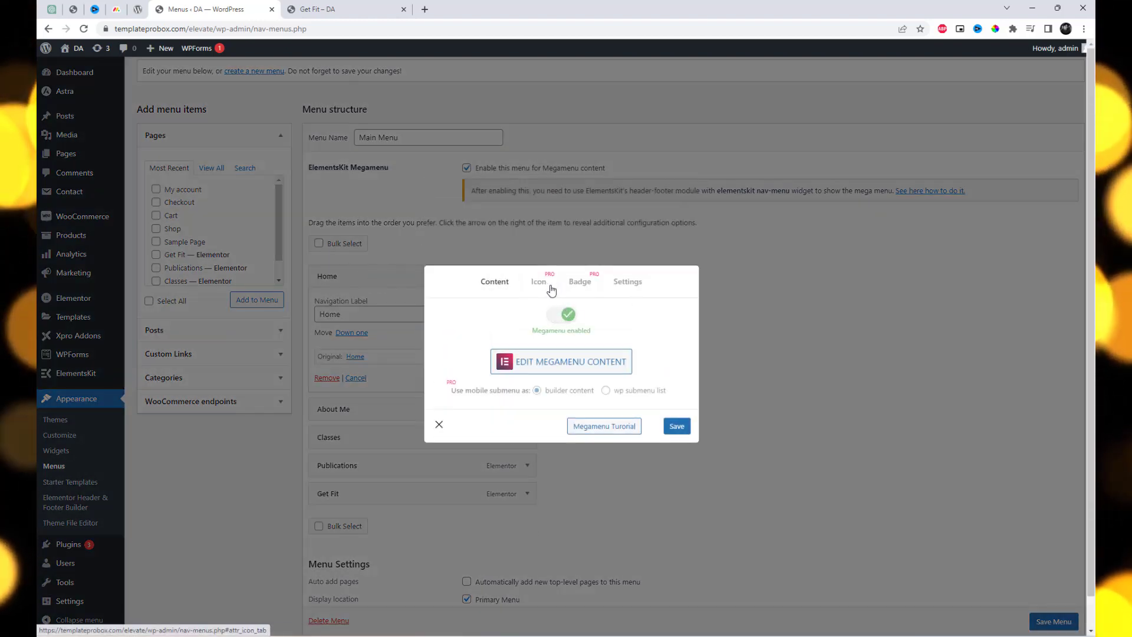
# Step: Set Home's mega menu to Full Width with Default position and save the settings
pyautogui.click(583, 283)
pyautogui.click(627, 295)
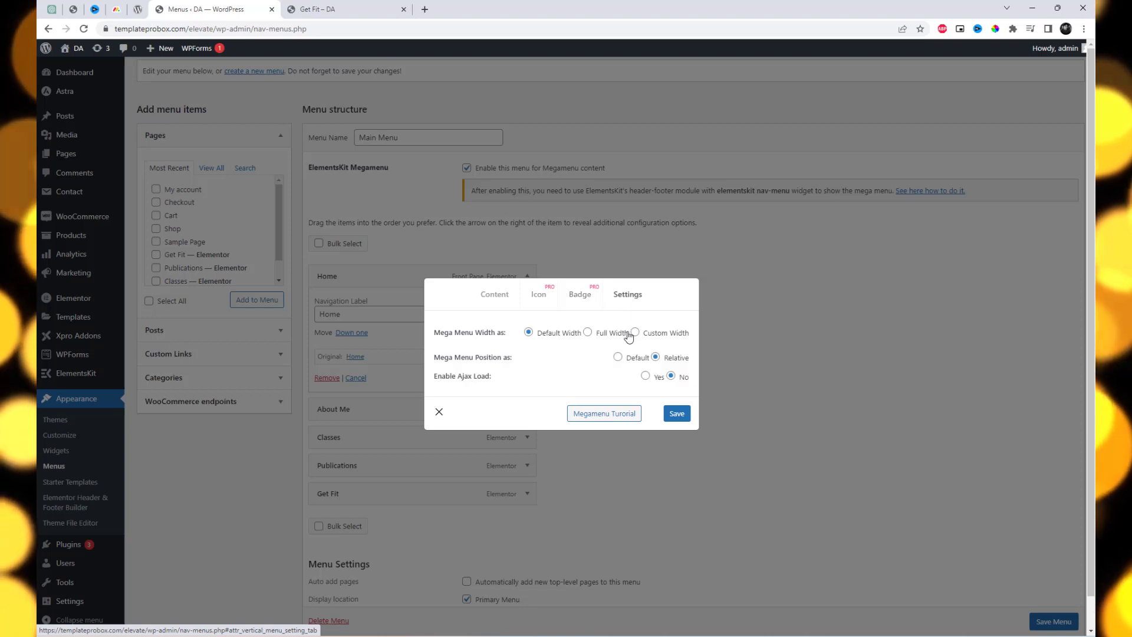
pyautogui.click(601, 335)
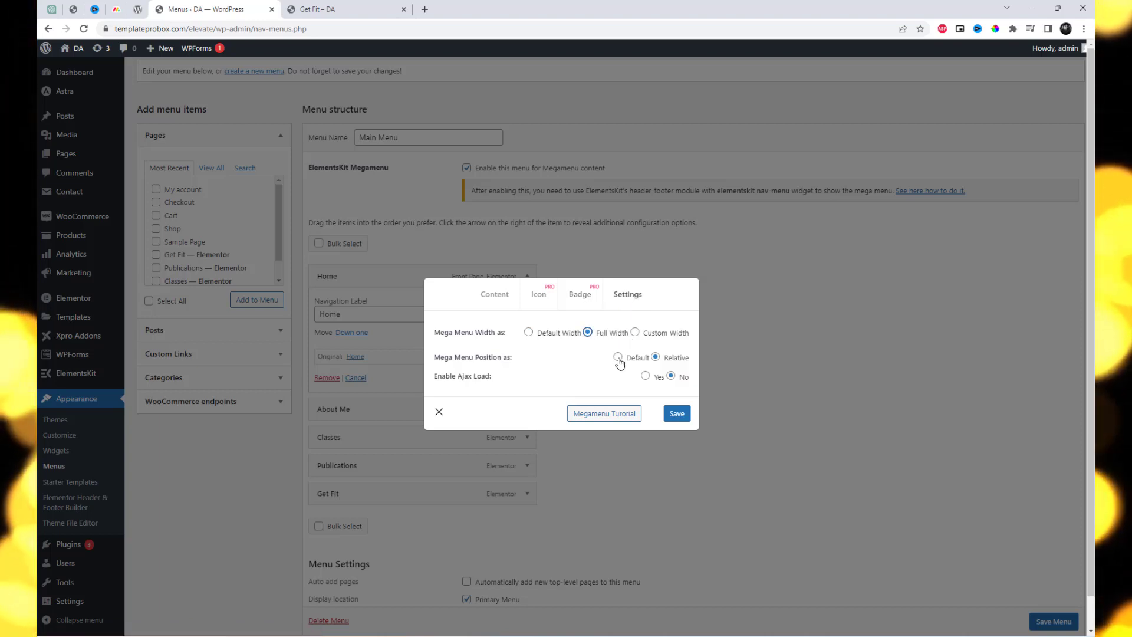
pyautogui.click(617, 357)
pyautogui.click(678, 414)
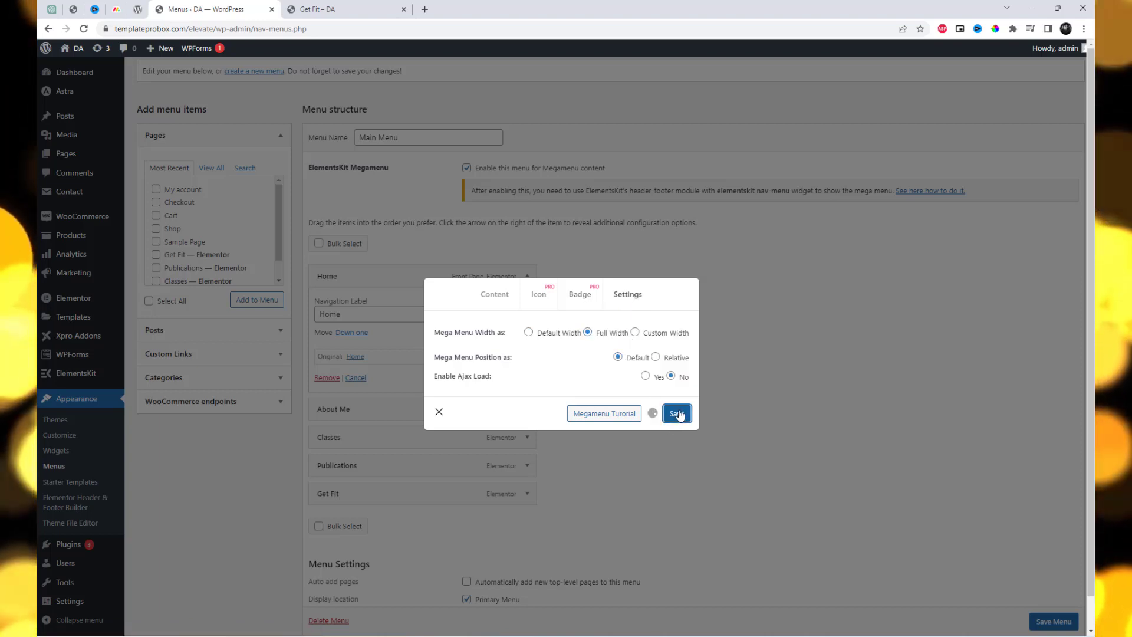
# Step: Open Home's mega menu content for editing and add a container with two equal columns
pyautogui.click(495, 302)
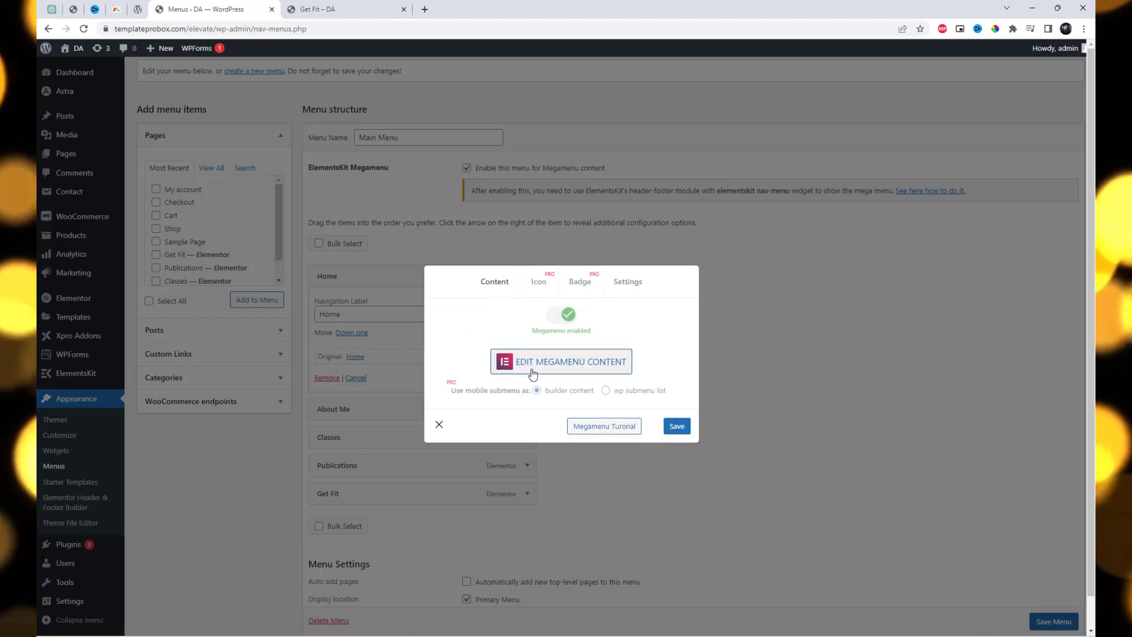
pyautogui.click(532, 361)
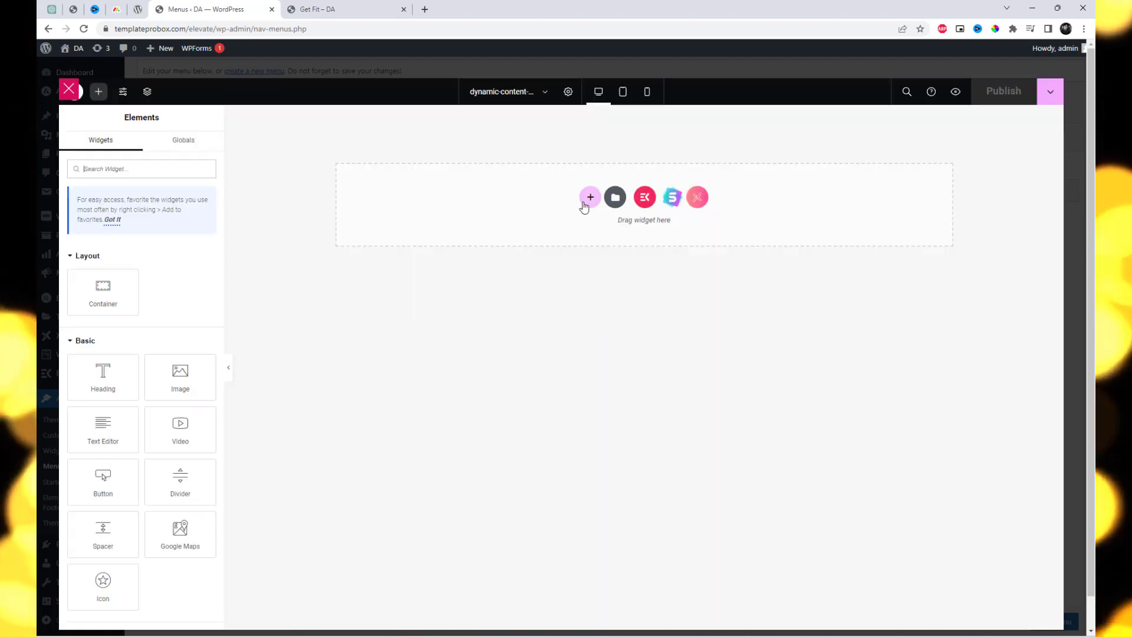
pyautogui.click(591, 199)
pyautogui.click(614, 228)
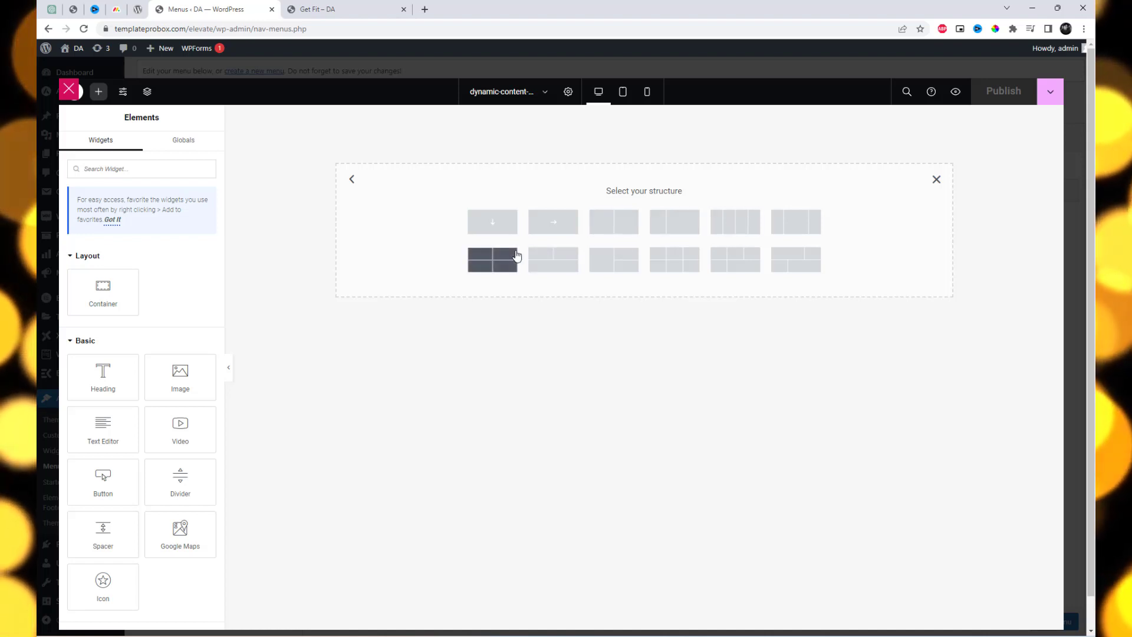
pyautogui.click(662, 275)
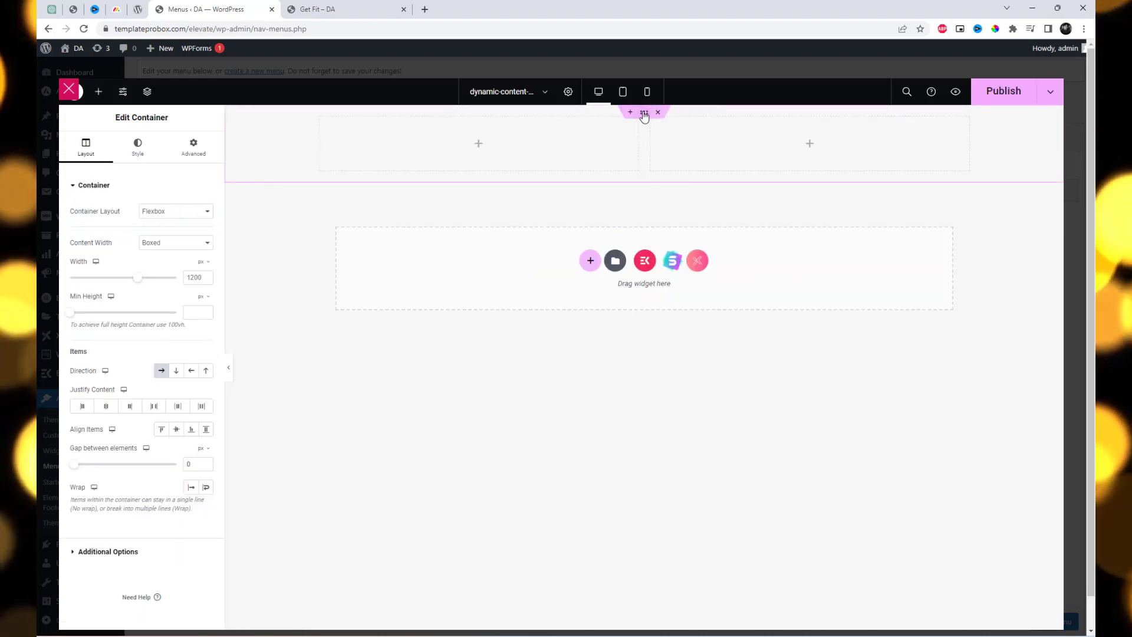
# Step: Give the two-column container a classic background in the white global color
pyautogui.click(145, 154)
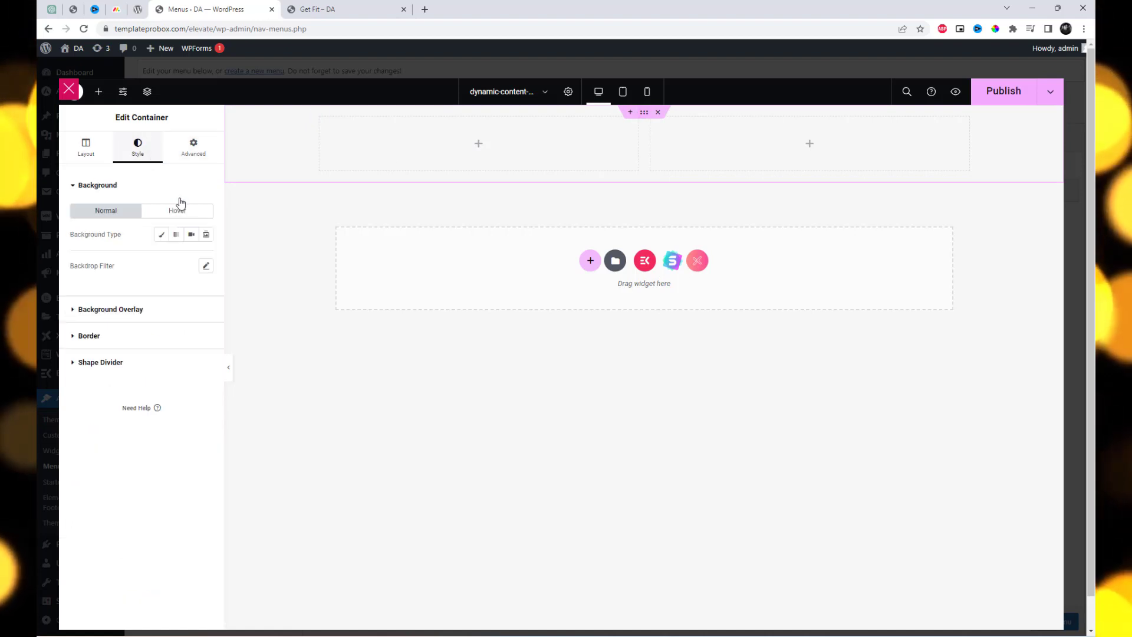
pyautogui.click(160, 234)
pyautogui.click(192, 258)
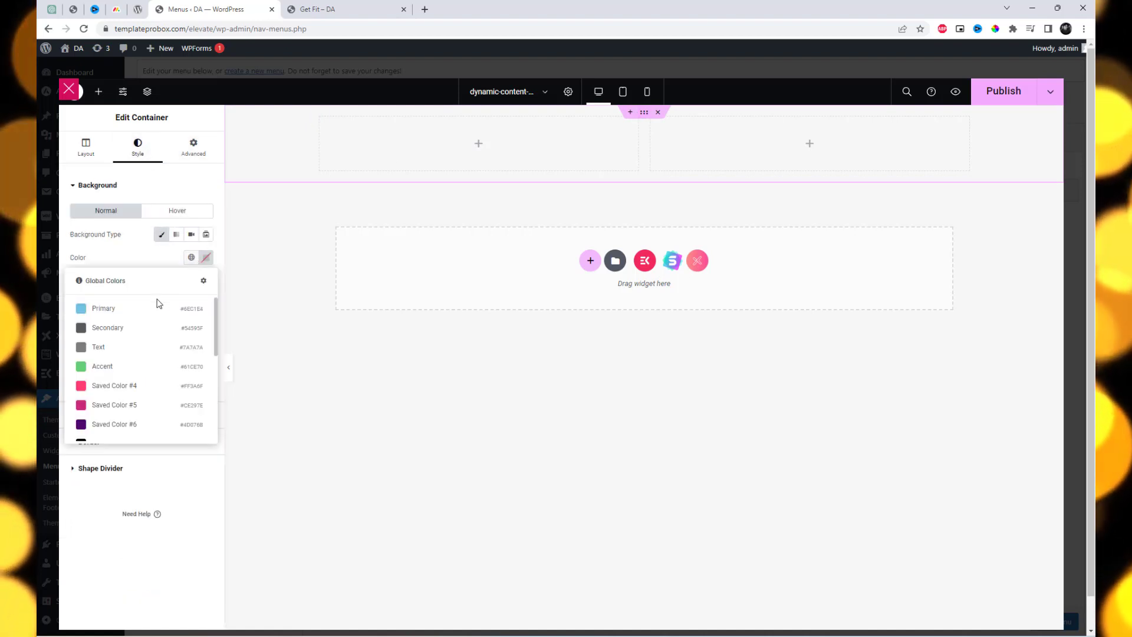
pyautogui.scroll(-3, 131, 377)
pyautogui.click(127, 373)
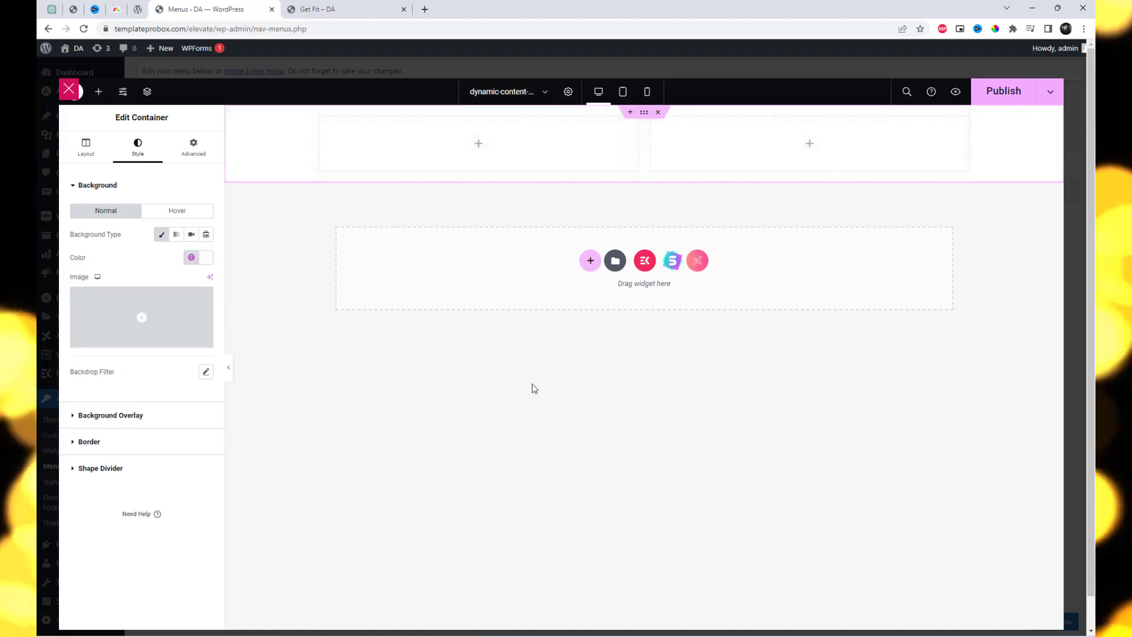
# Step: Search the widgets for video and place a Video widget in the container's first column
pyautogui.click(479, 150)
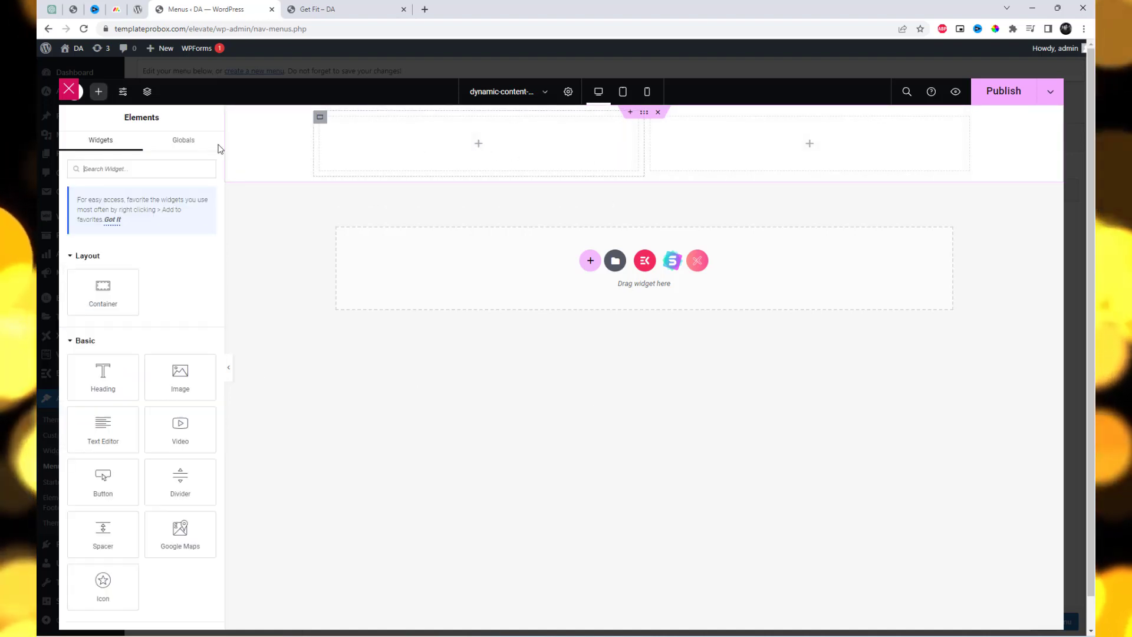
pyautogui.click(187, 169)
pyautogui.write('video')
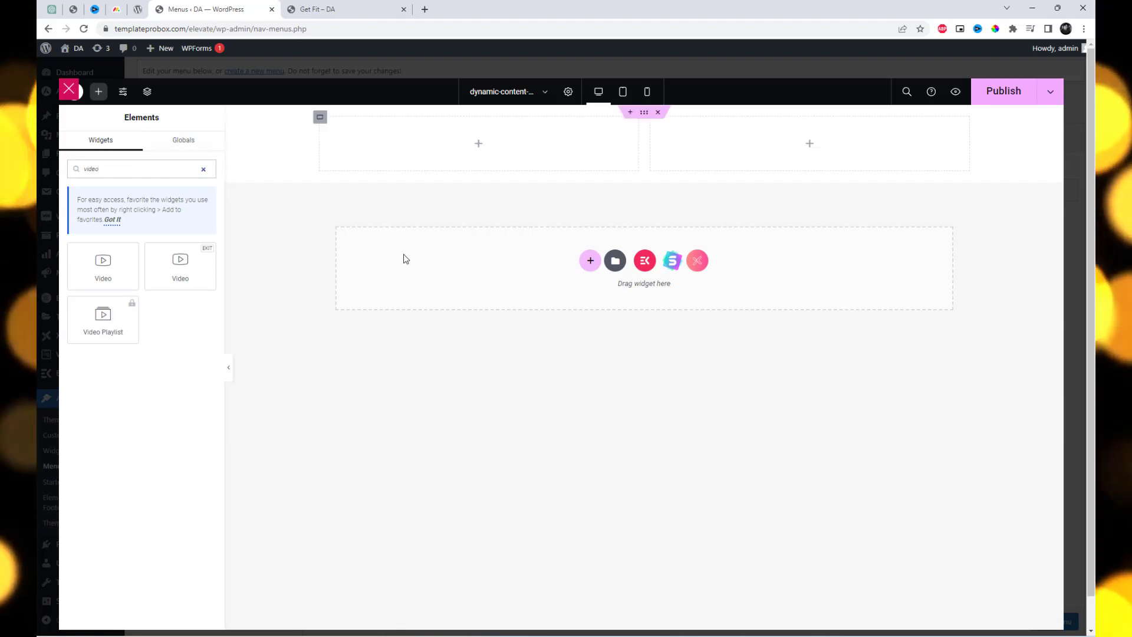
pyautogui.moveTo(101, 246); pyautogui.dragTo(489, 150)
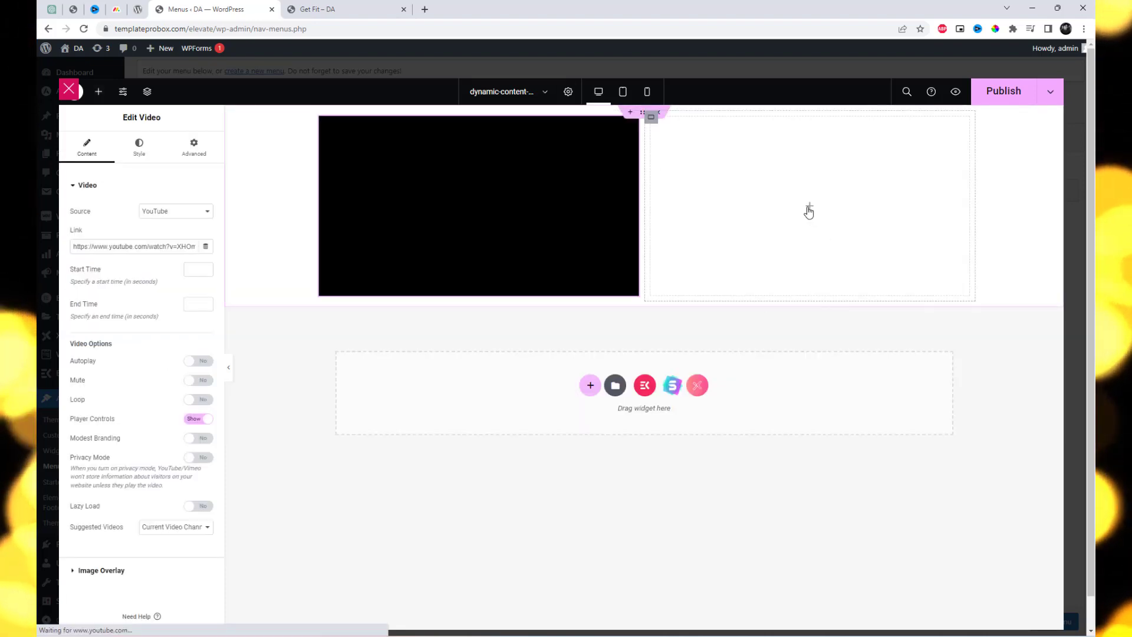
# Step: Search the widgets for map and place a Google Maps widget in the container's second column
pyautogui.click(808, 209)
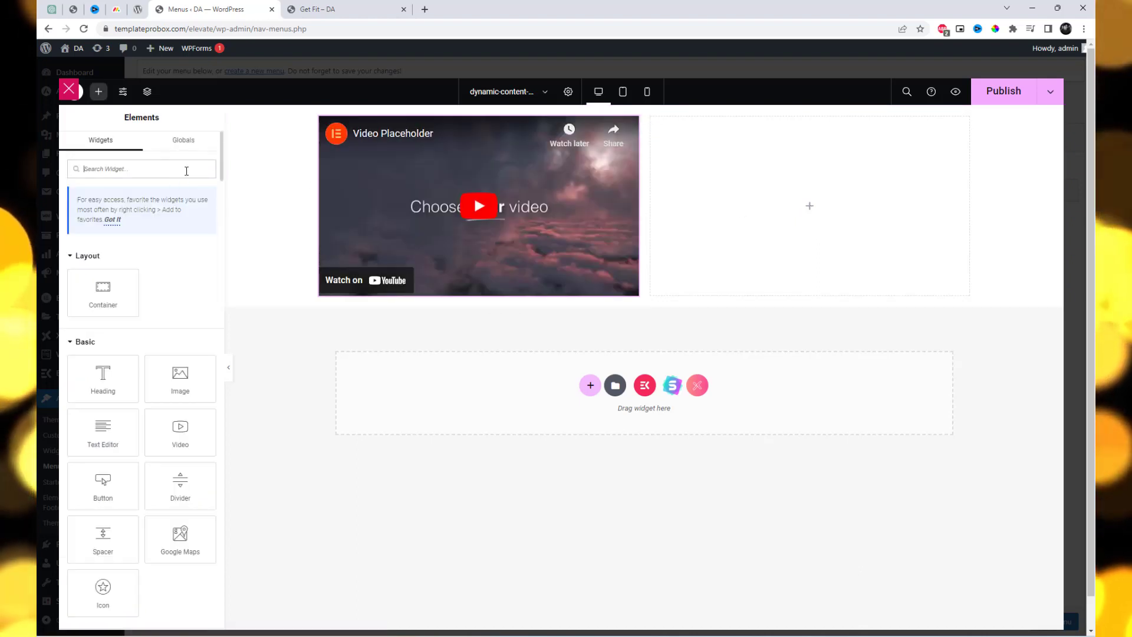
pyautogui.write('map')
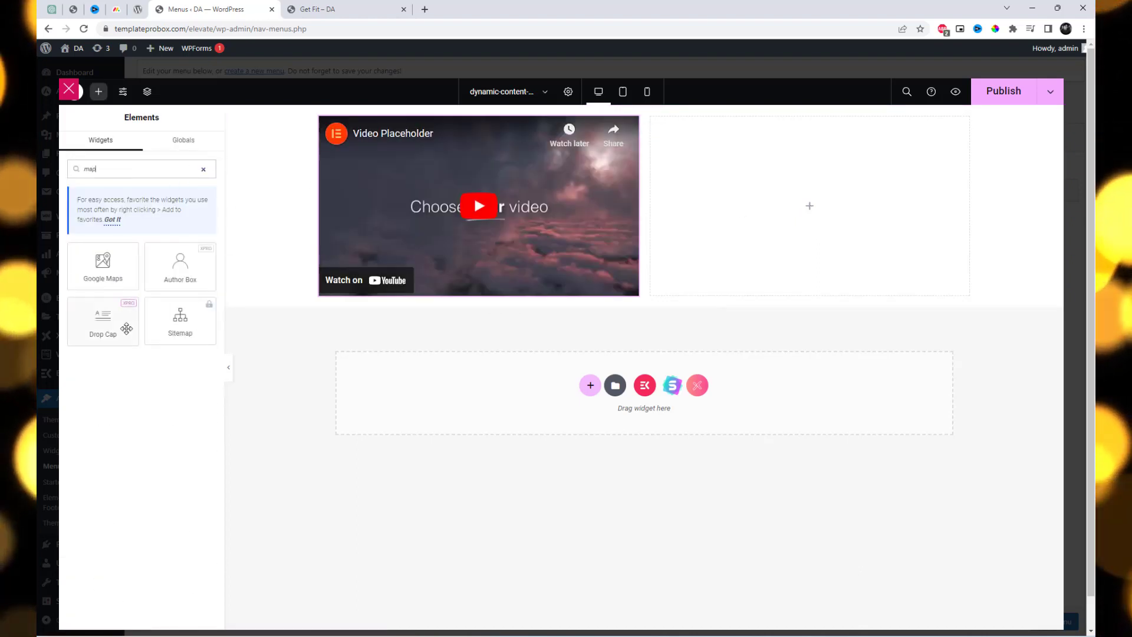
pyautogui.moveTo(114, 276); pyautogui.dragTo(717, 242)
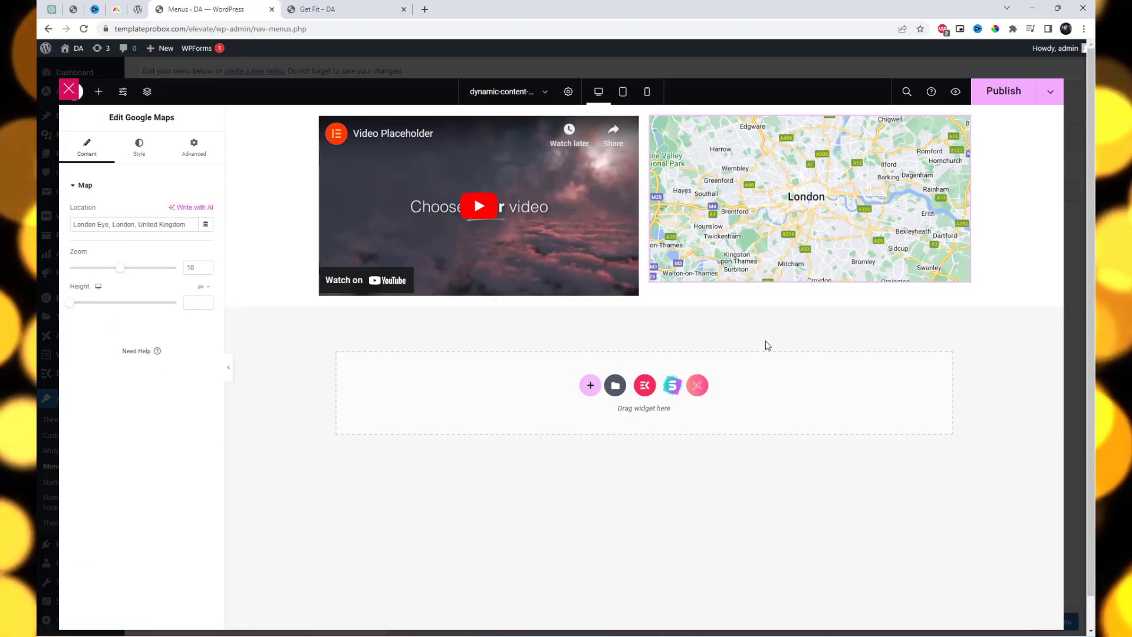
pyautogui.click(140, 155)
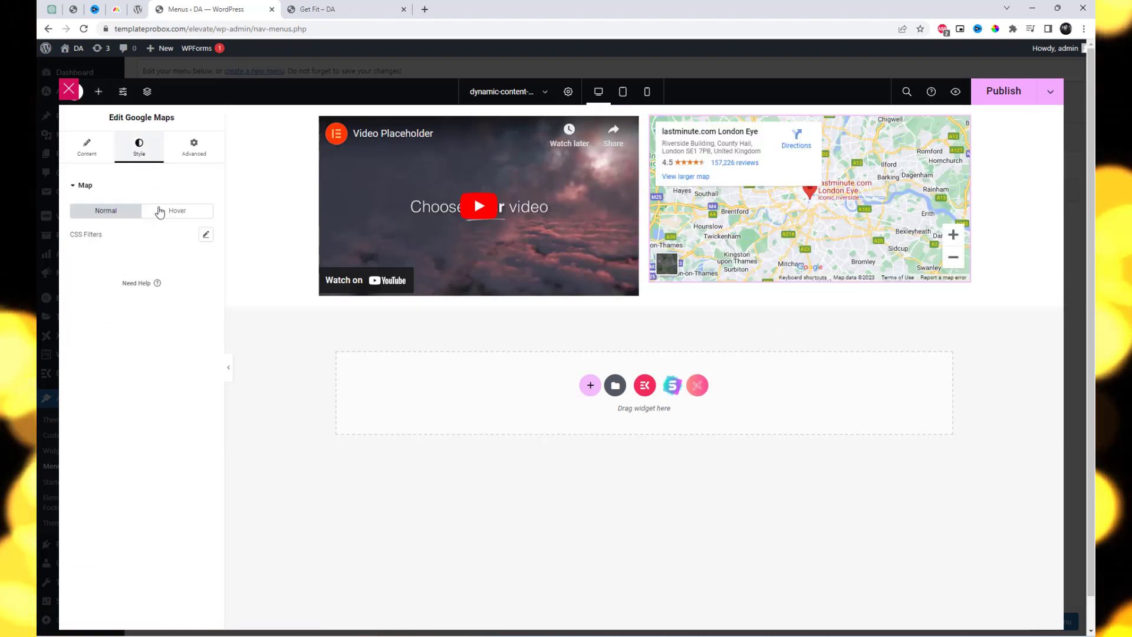
pyautogui.click(197, 151)
pyautogui.click(93, 147)
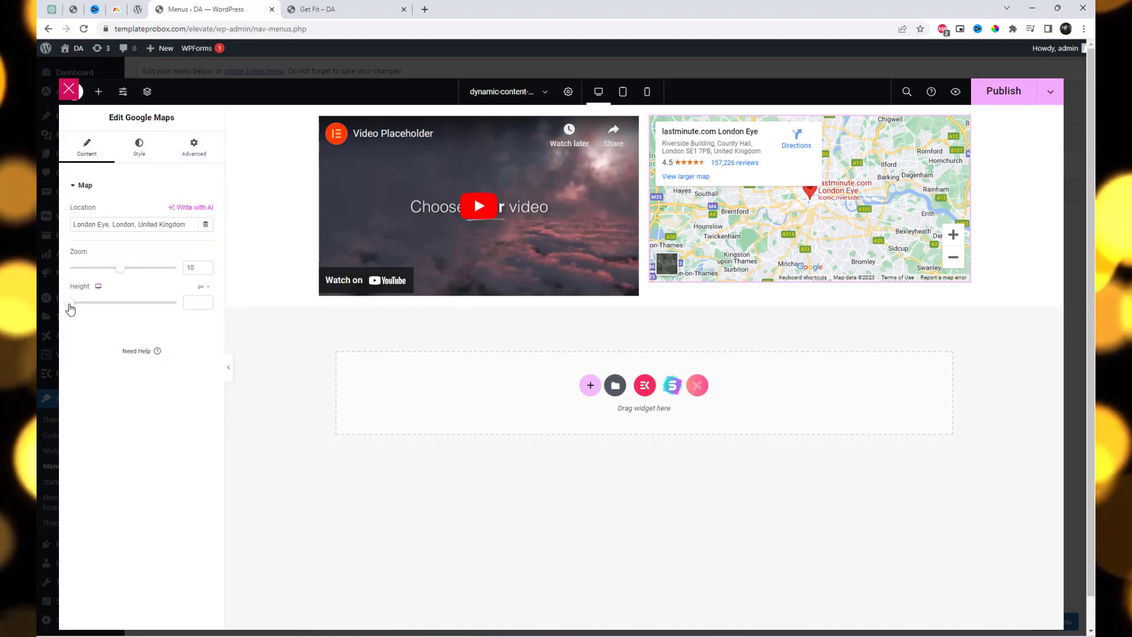
pyautogui.moveTo(71, 309); pyautogui.dragTo(90, 313)
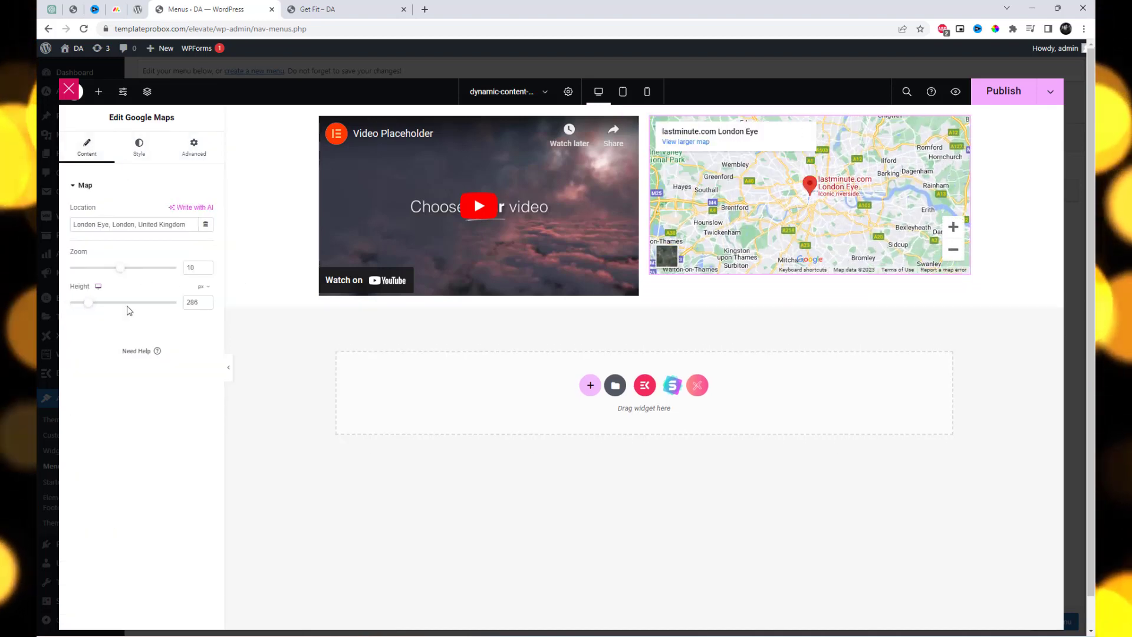
pyautogui.doubleClick(193, 302)
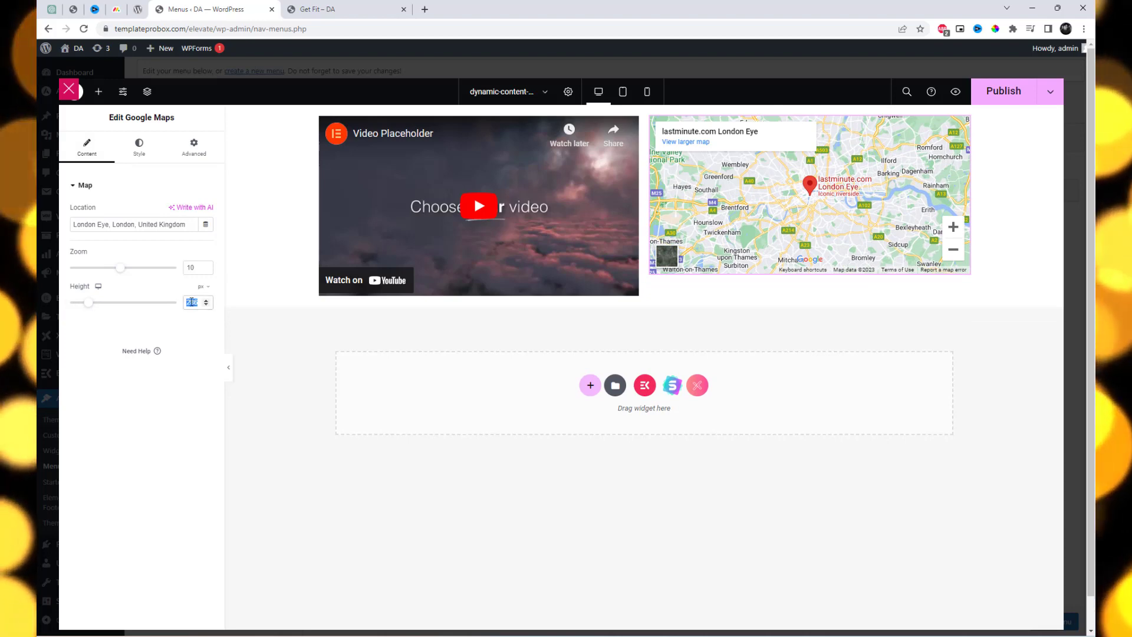
pyautogui.write('200')
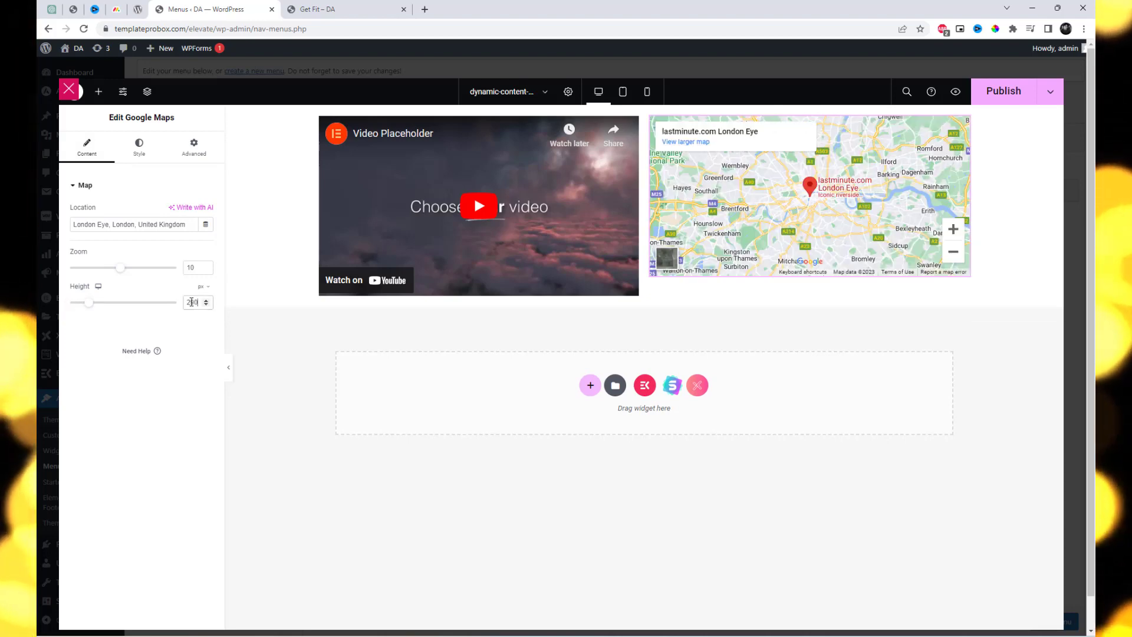
pyautogui.press('BackSpace')
pyautogui.press('BackSpace')
pyautogui.press('BackSpace')
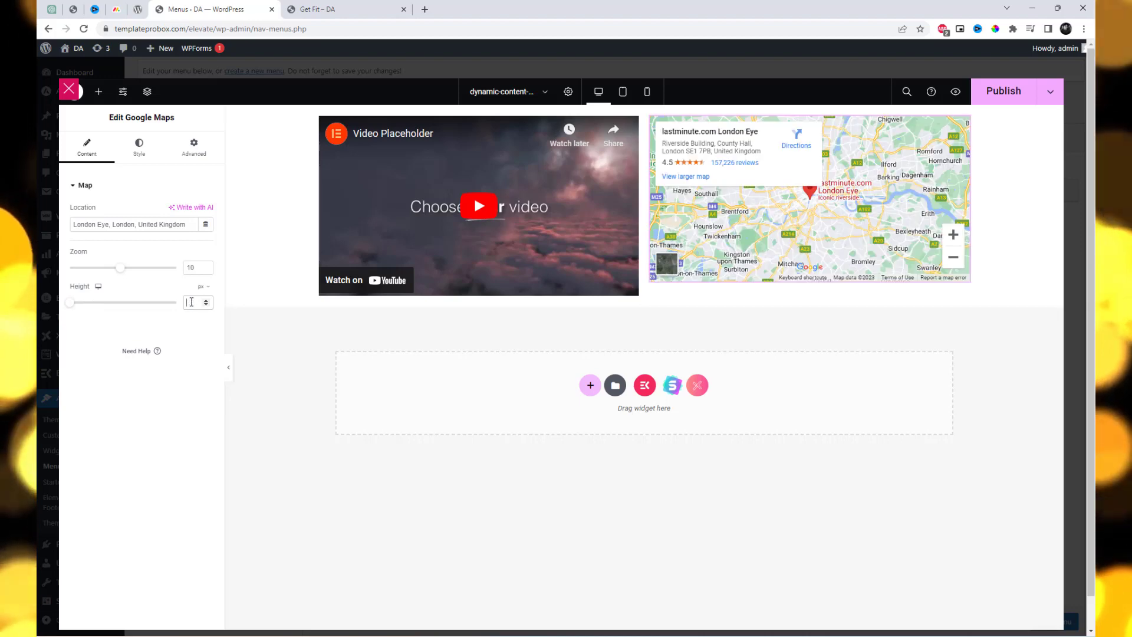
# Step: Set the Google Maps widget's height to 324 px to match the video, and publish the mega menu content
pyautogui.write('300')
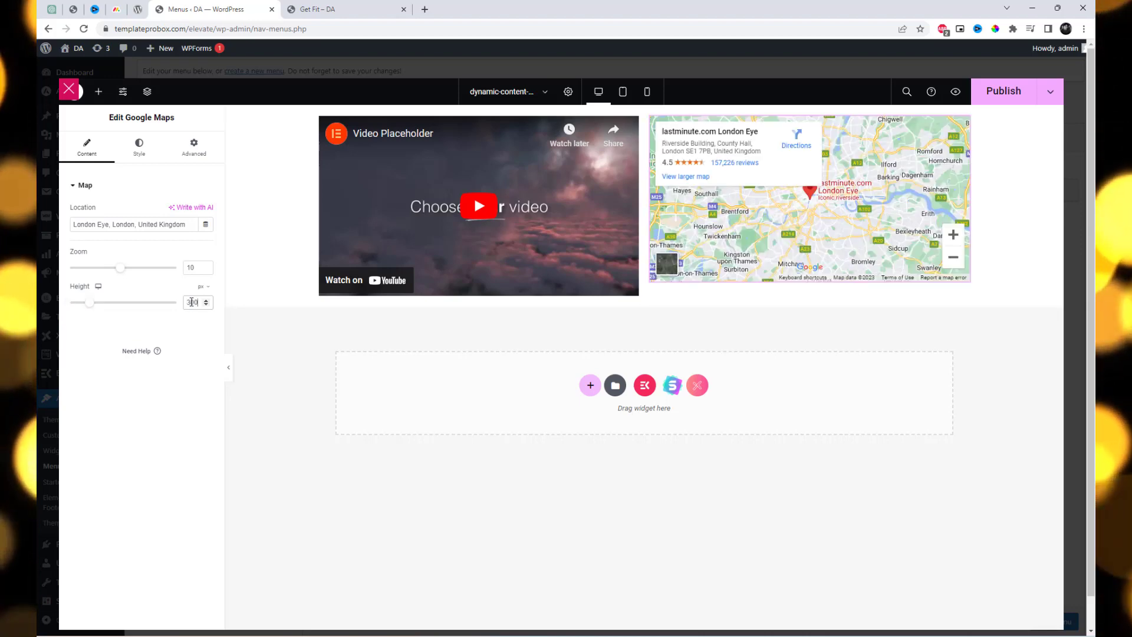
pyautogui.press('Up')
pyautogui.press('Up')
pyautogui.press('Up')
pyautogui.press('Up')
pyautogui.press('Up')
pyautogui.press('Up')
pyautogui.press('Up')
pyautogui.press('Up')
pyautogui.press('Up')
pyautogui.press('Up')
pyautogui.press('Up')
pyautogui.press('Up')
pyautogui.press('Up')
pyautogui.press('Up')
pyautogui.press('Up')
pyautogui.press('Up')
pyautogui.press('Up')
pyautogui.press('Up')
pyautogui.press('Up')
pyautogui.press('Up')
pyautogui.press('Up')
pyautogui.press('Up')
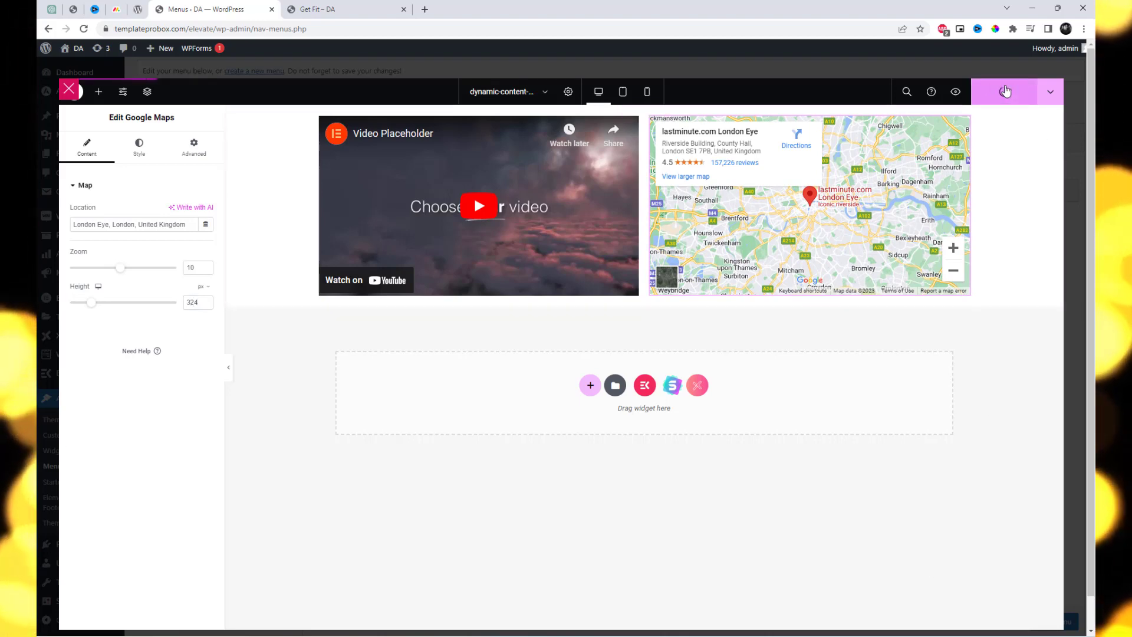
# Step: Close the mega menu content editor and Home's mega menu settings, and save Main Menu
pyautogui.click(69, 91)
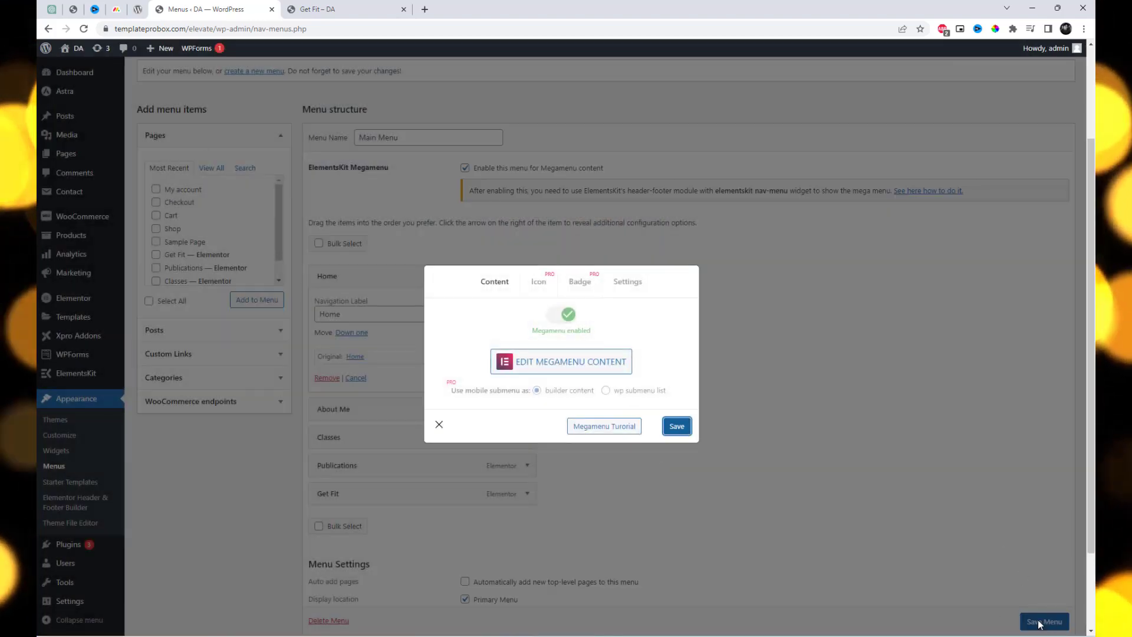
pyautogui.click(440, 424)
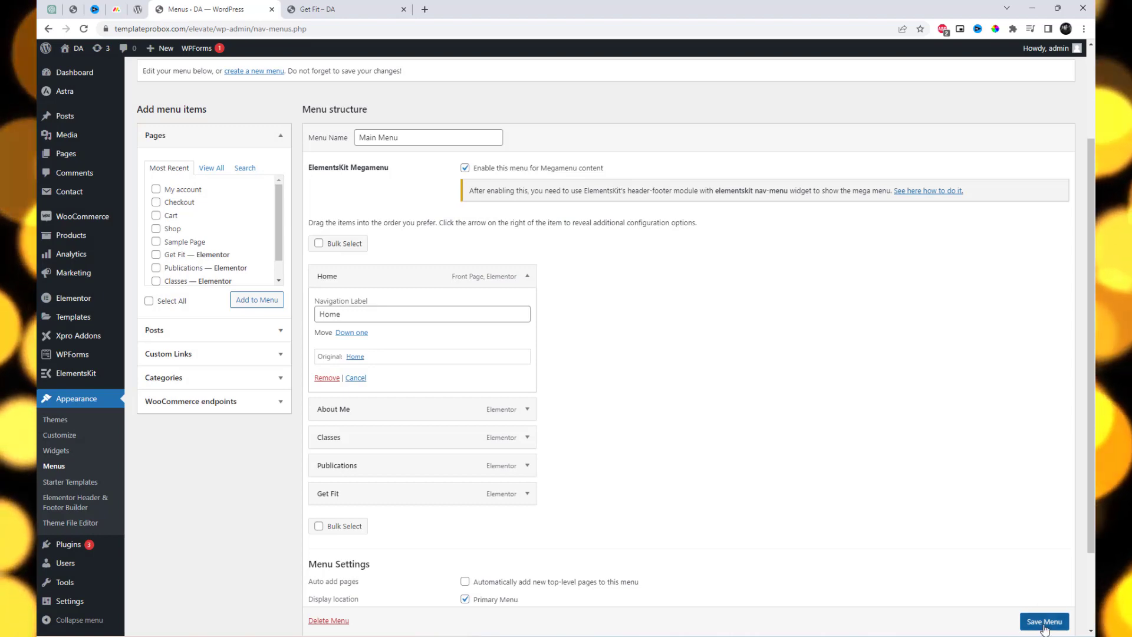
pyautogui.click(1044, 621)
# Step: Reload the live Get Fit page and check the mega menu under Home in the header
pyautogui.click(349, 10)
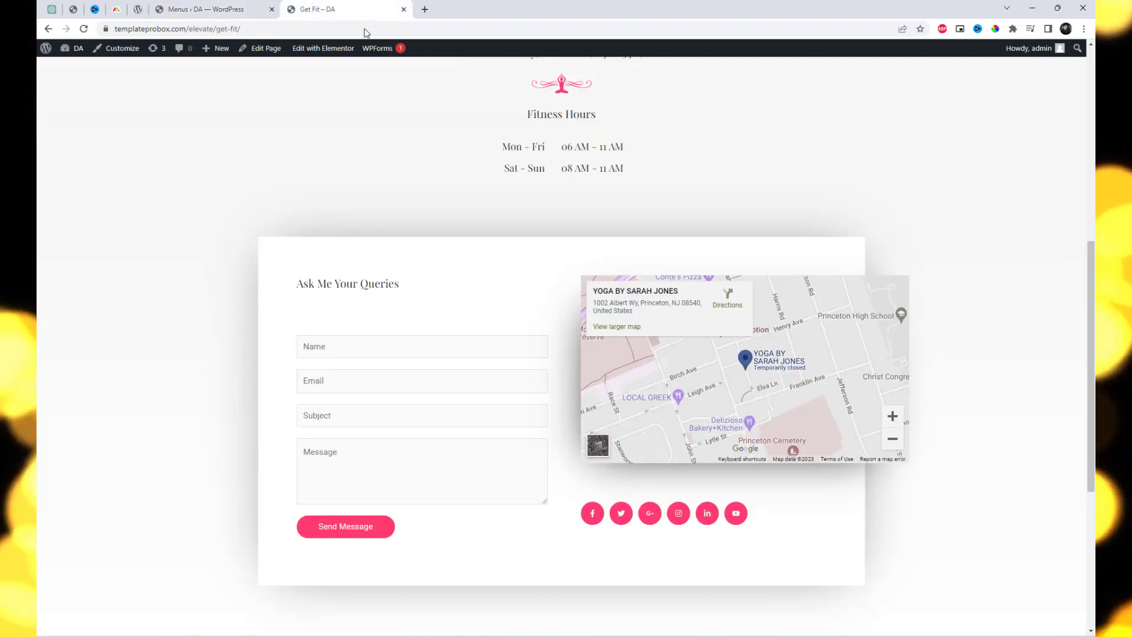
pyautogui.scroll(8, 465, 147)
pyautogui.rightClick(472, 139)
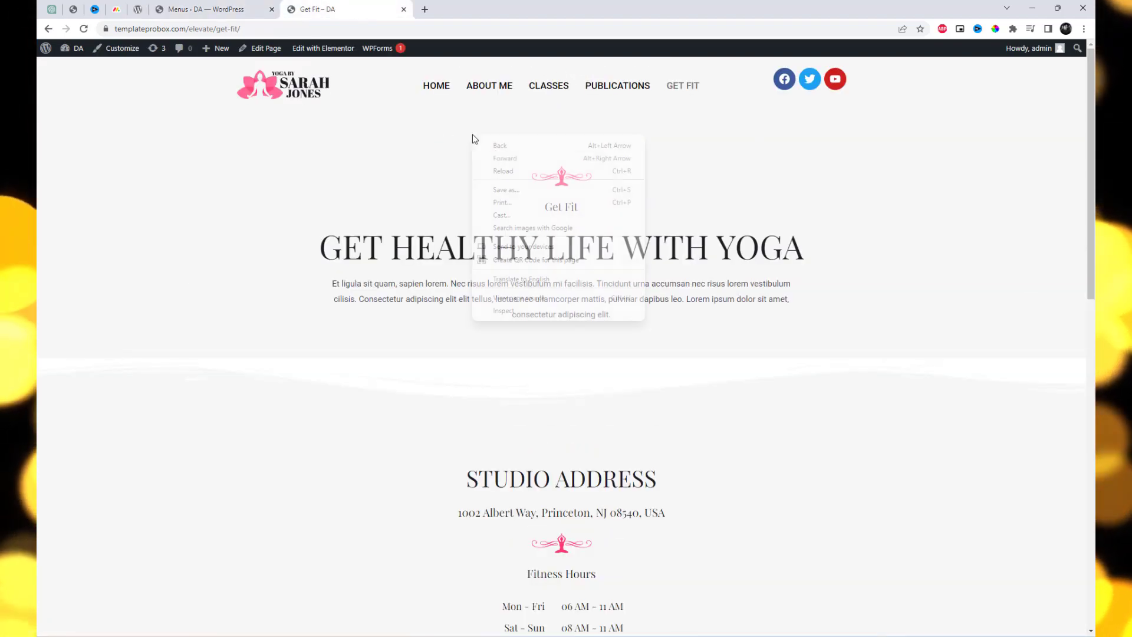
pyautogui.click(503, 169)
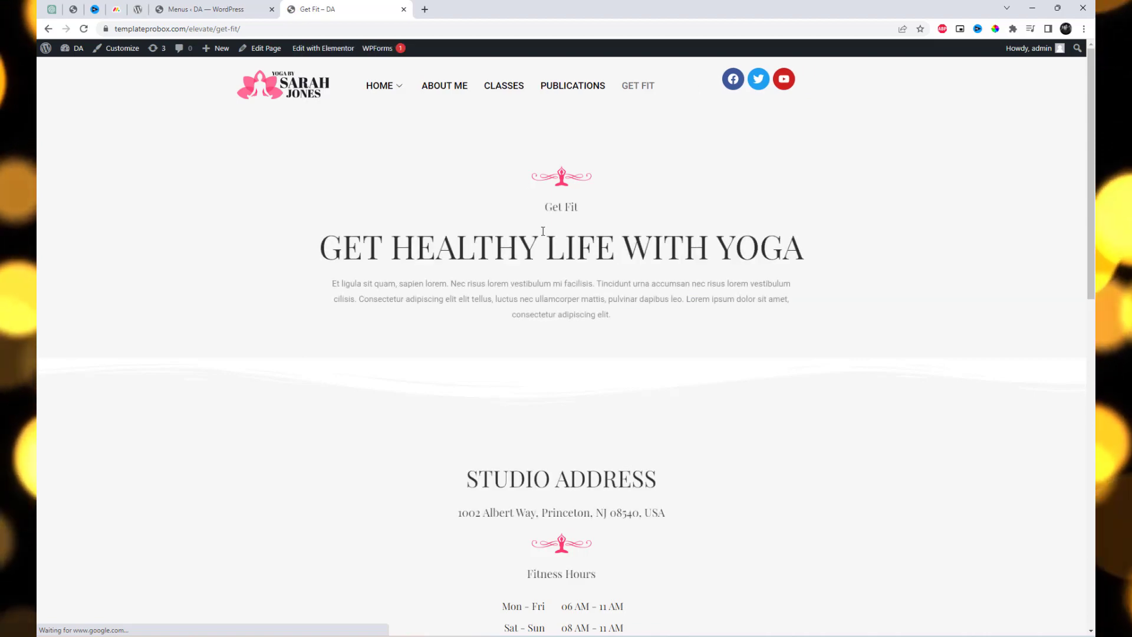
pyautogui.moveTo(382, 95)
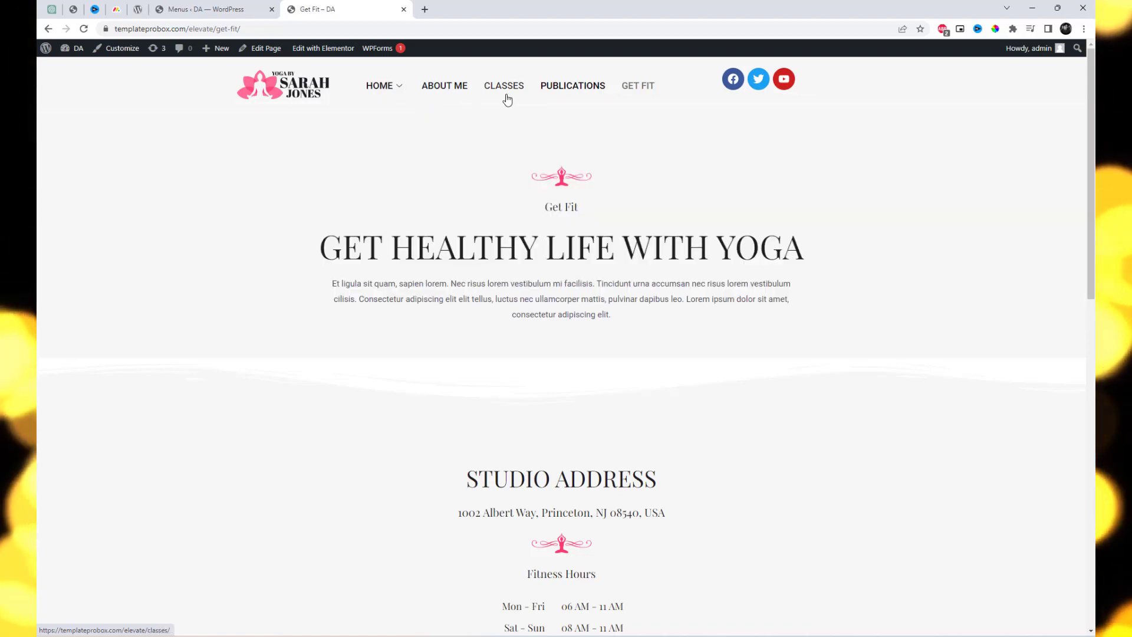
# Step: Browse the live About Me and Classes pages, and open the Classes page for editing with Elementor in a new tab
pyautogui.click(450, 90)
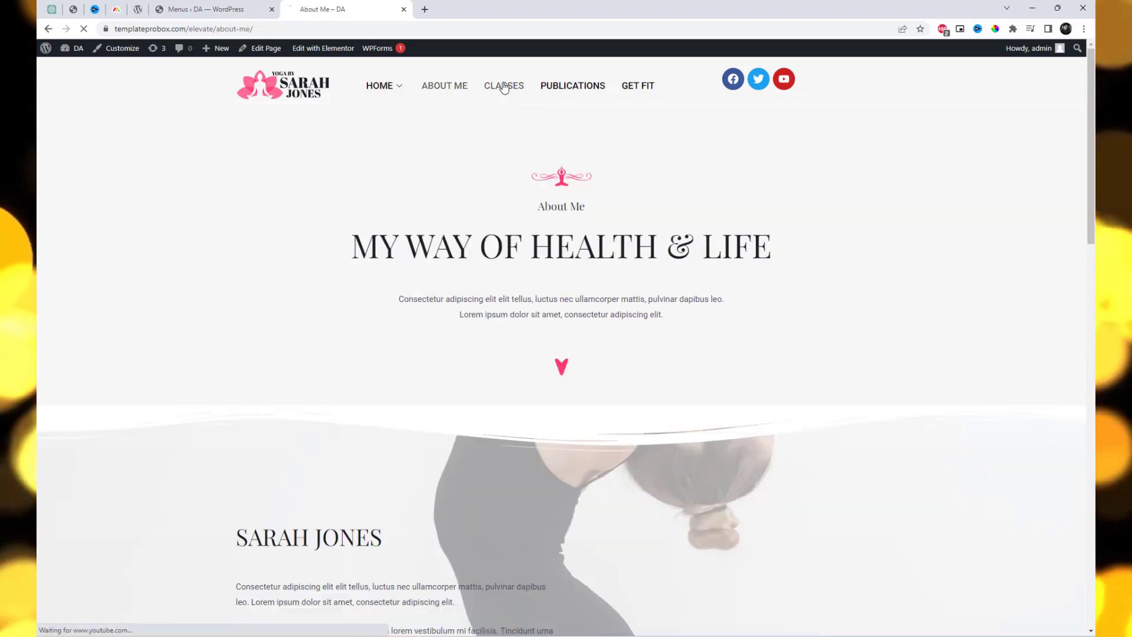
pyautogui.scroll(-8, 750, 324)
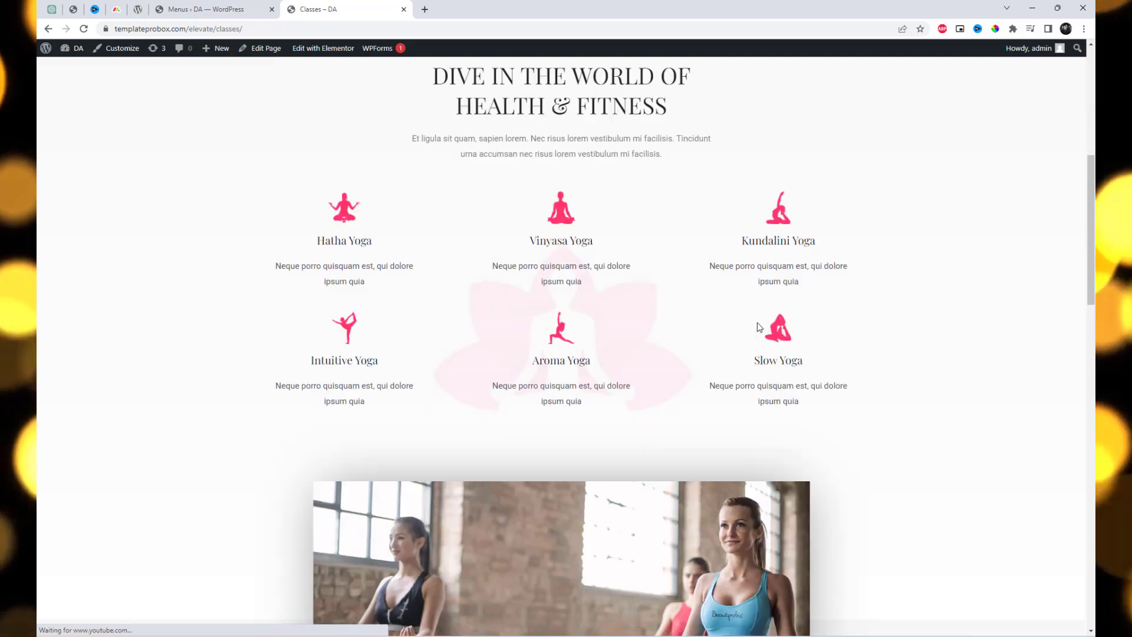
pyautogui.rightClick(305, 60)
pyautogui.click(328, 63)
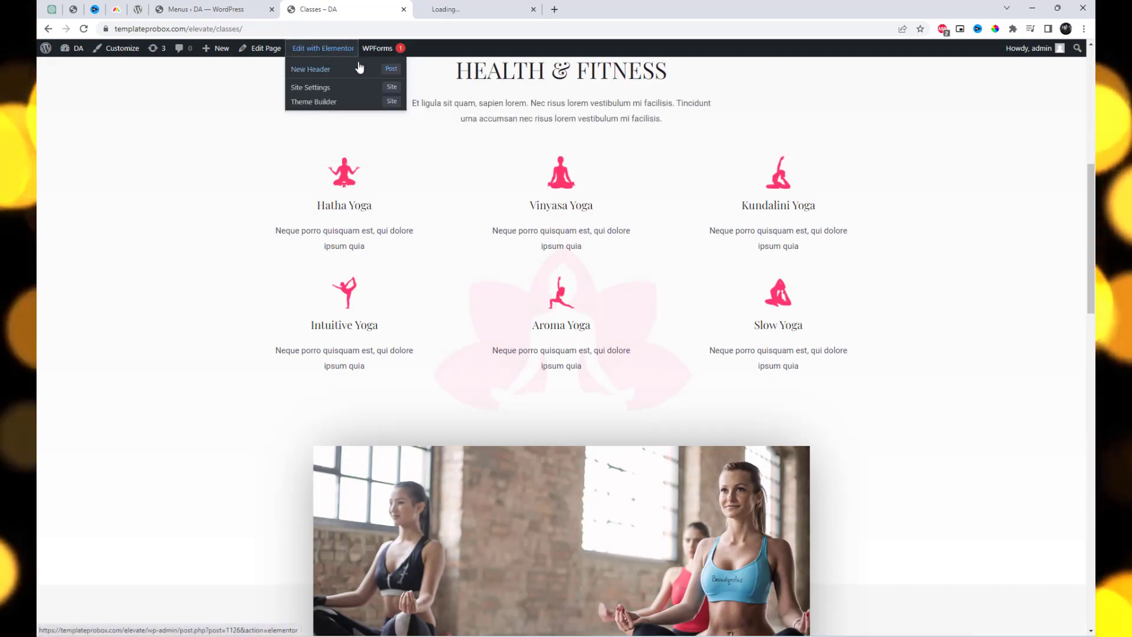
pyautogui.click(464, 7)
pyautogui.scroll(-5, 695, 273)
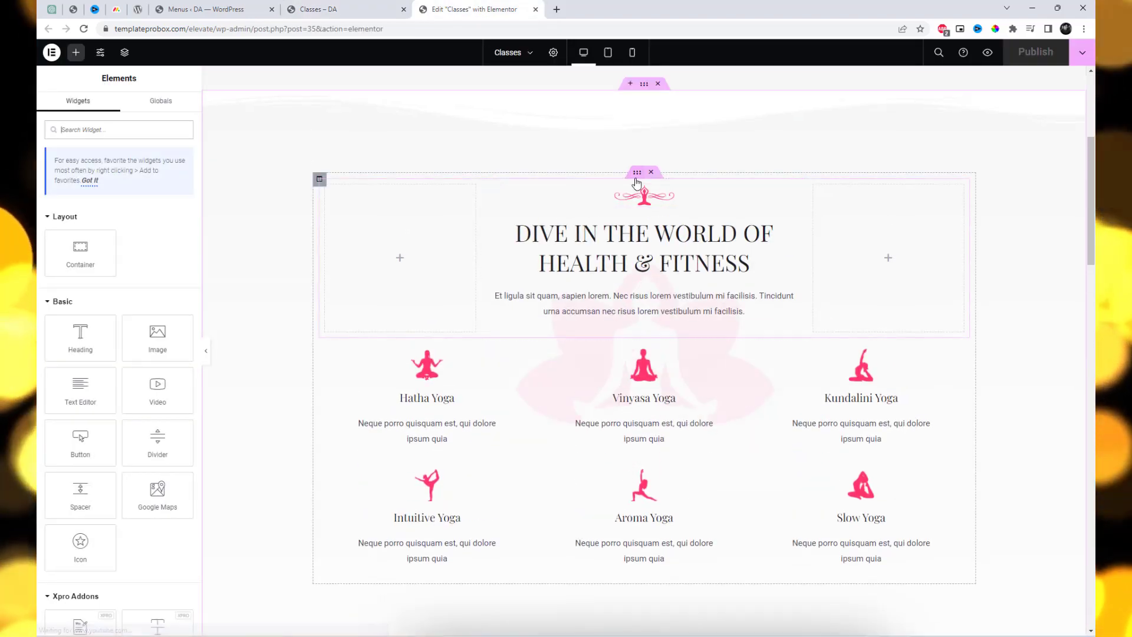
# Step: Save the "Dive in the World of Health & Fitness" inner section as a template named Classes Section
pyautogui.click(637, 173)
pyautogui.rightClick(637, 176)
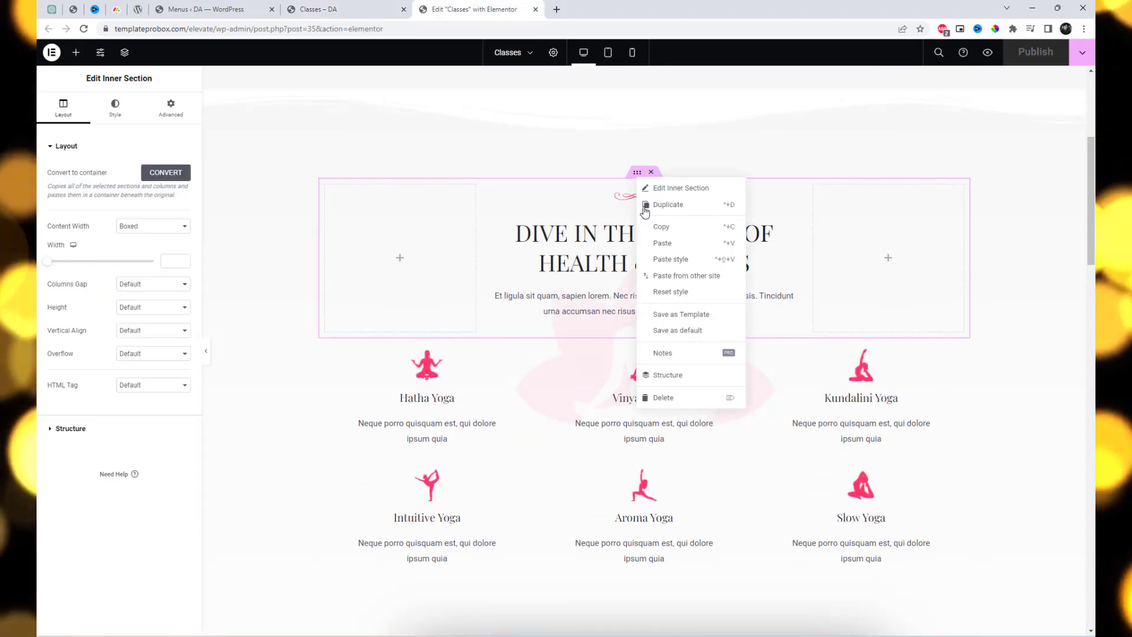
pyautogui.click(688, 316)
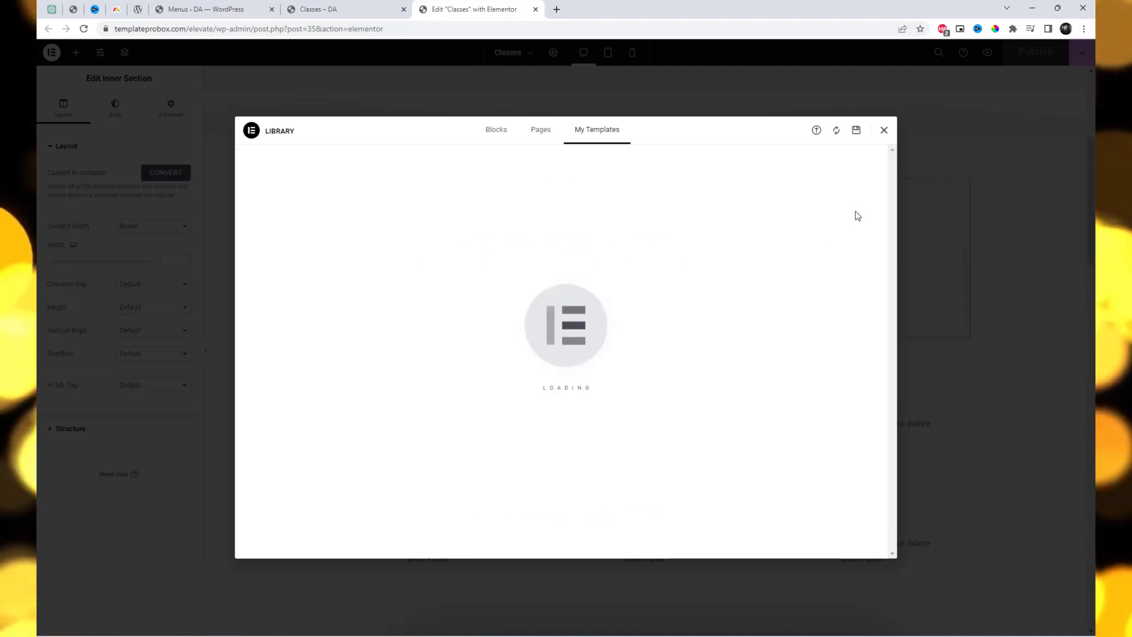
pyautogui.click(884, 130)
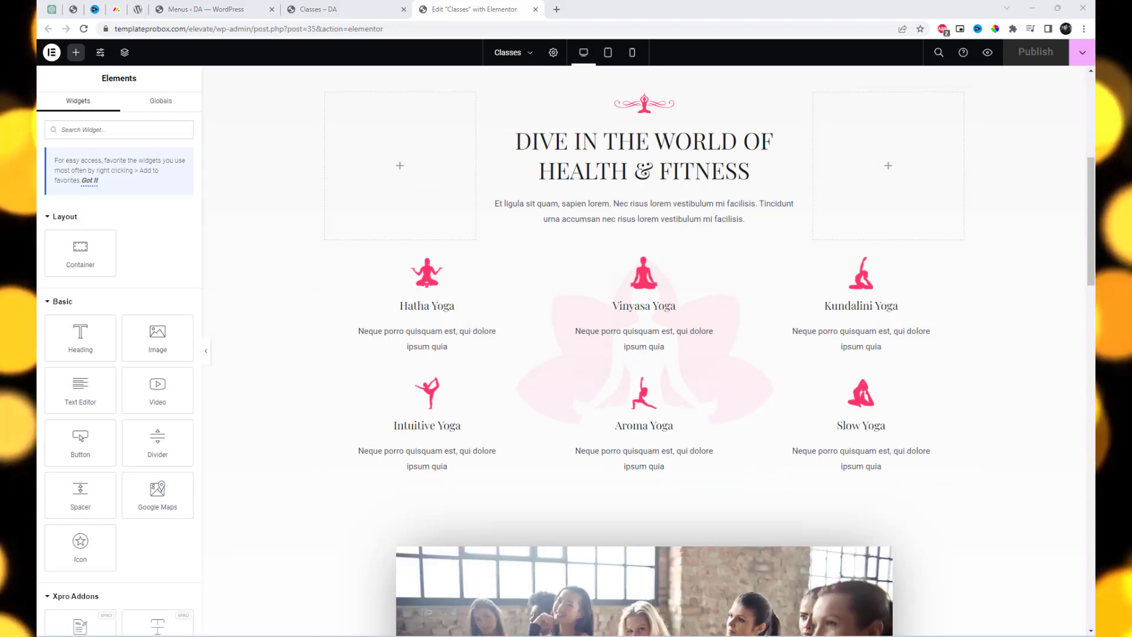
# Step: Save the inner section with the first row of yoga icons as a template named Icons One
pyautogui.rightClick(639, 247)
pyautogui.click(676, 384)
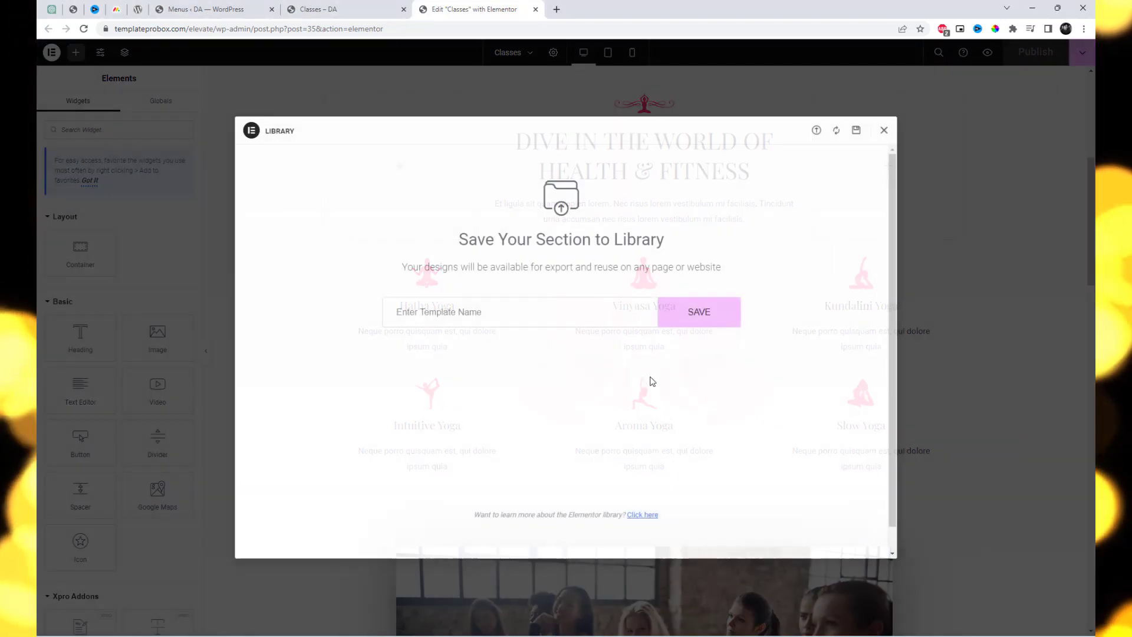
pyautogui.write('Icon')
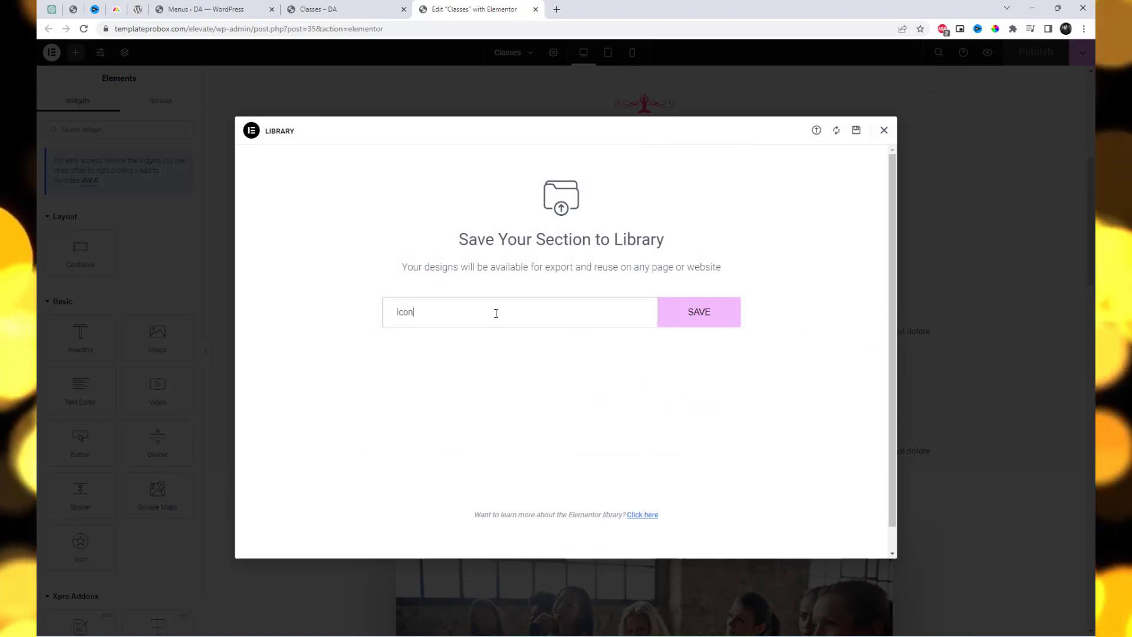
pyautogui.write('s One')
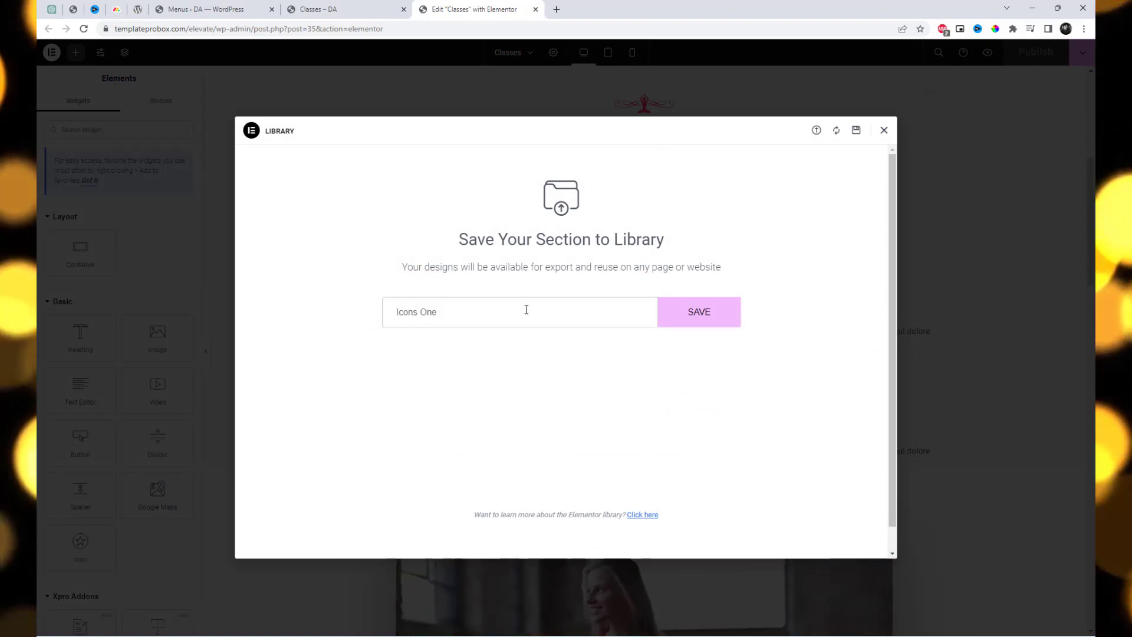
pyautogui.click(710, 326)
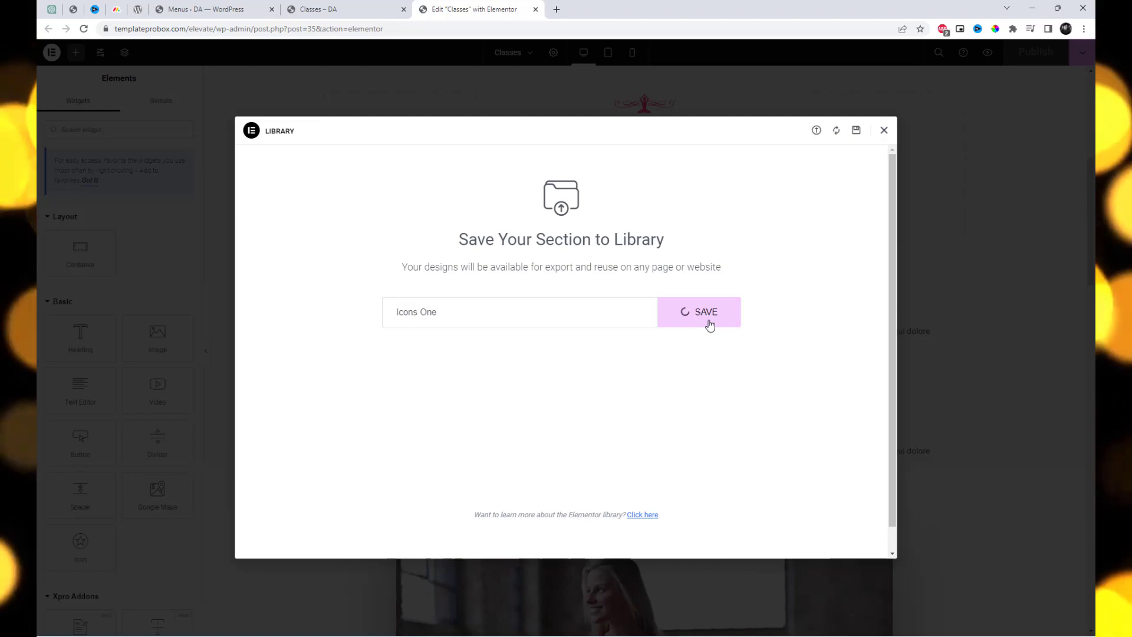
pyautogui.click(884, 133)
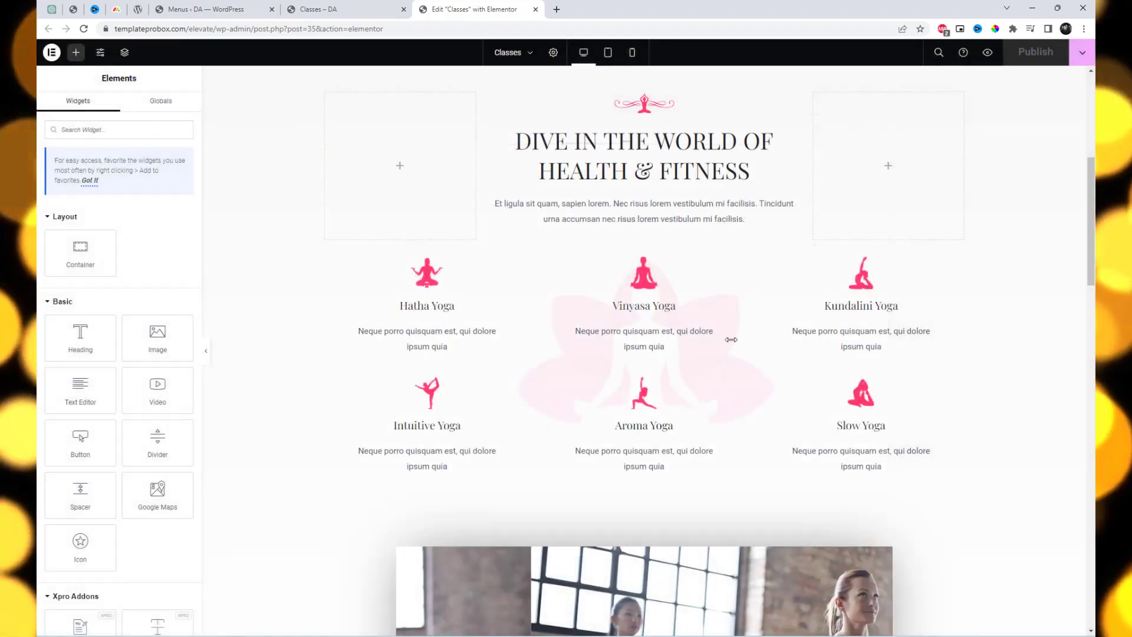
# Step: Save the inner section with the second row of yoga icons as a template named Icons Two
pyautogui.rightClick(642, 368)
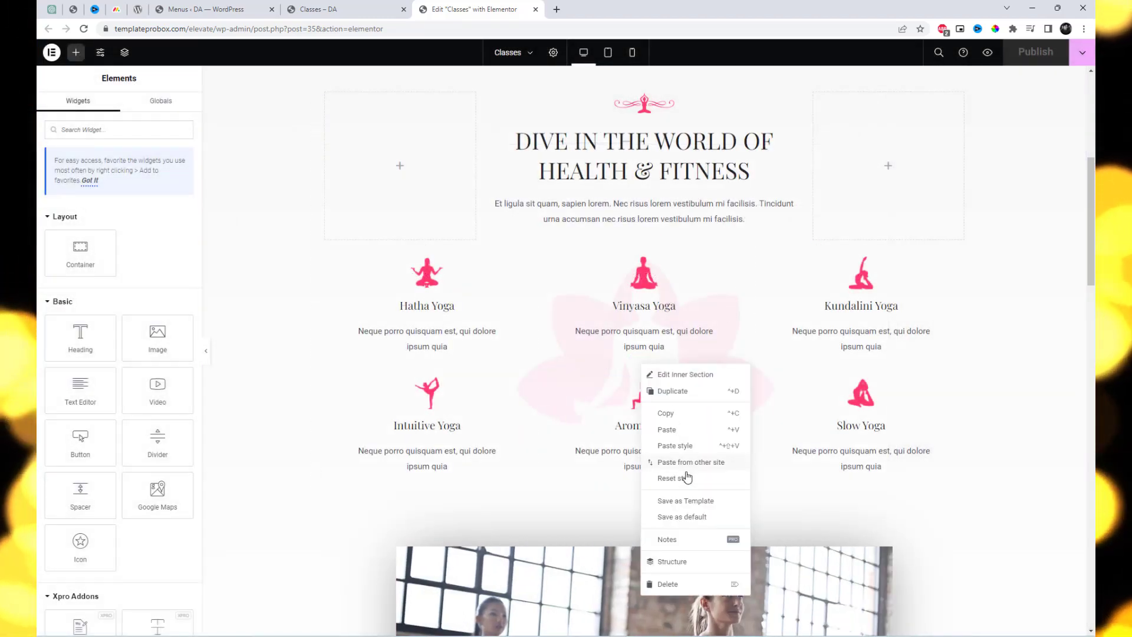
pyautogui.click(693, 502)
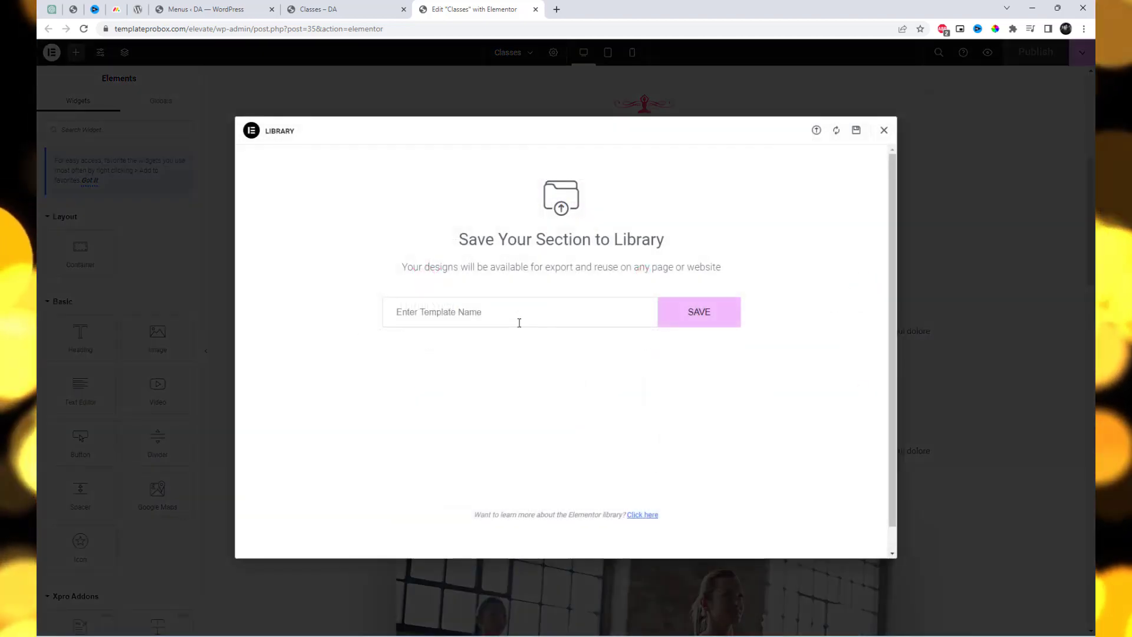
pyautogui.write('Icons')
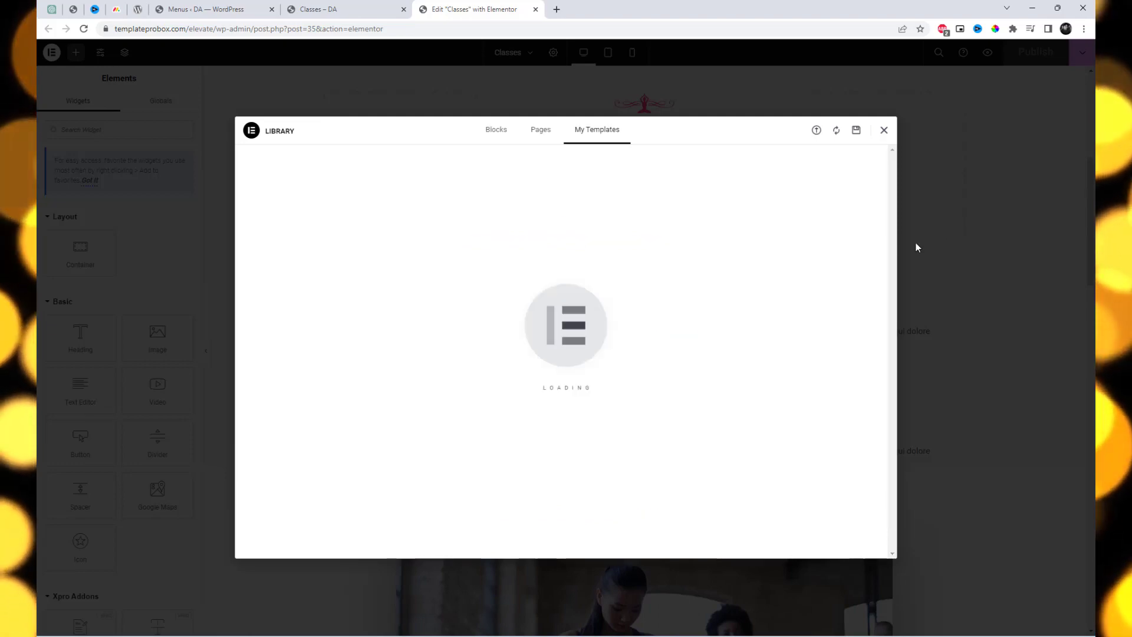
pyautogui.click(883, 131)
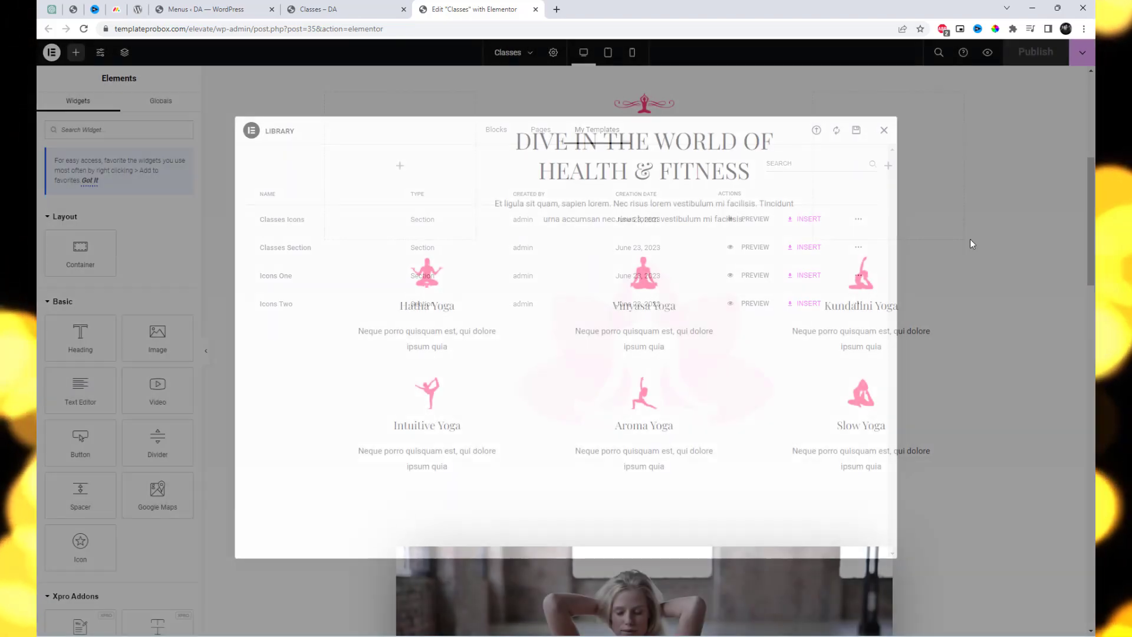
# Step: Return to the WordPress Menus page, reload it, and enable the mega menu for the Classes item
pyautogui.click(202, 6)
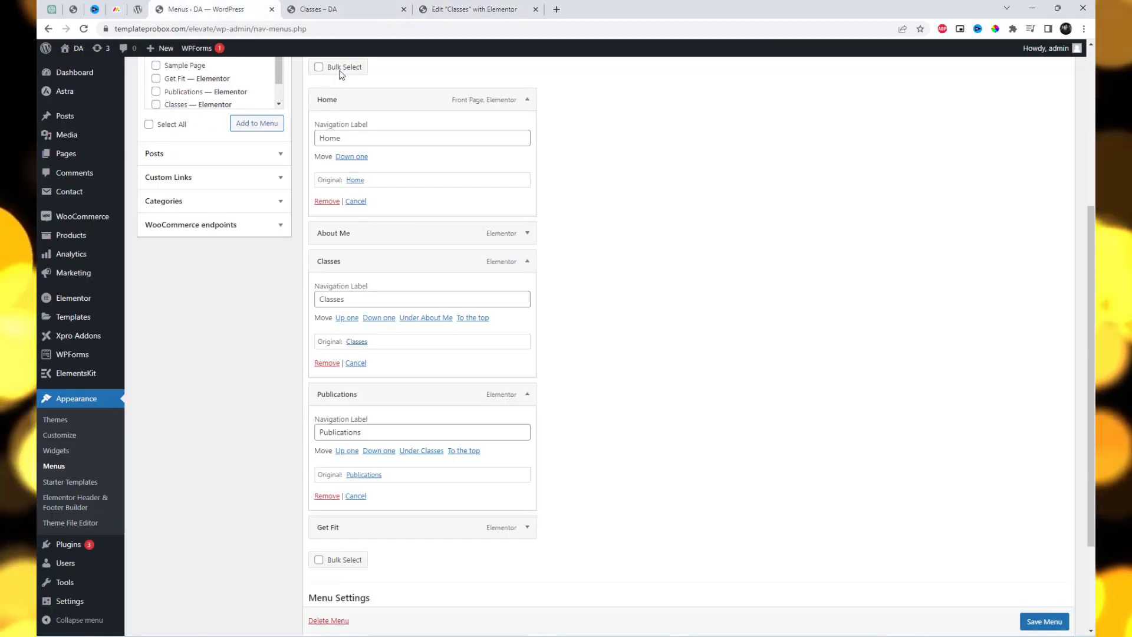
pyautogui.rightClick(663, 209)
pyautogui.click(700, 238)
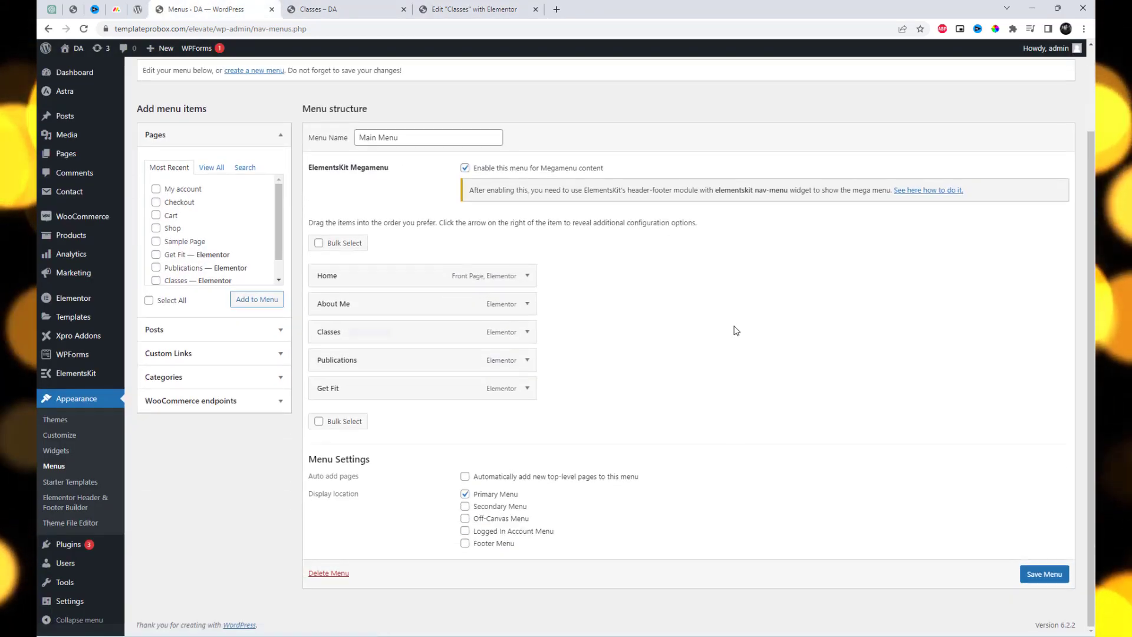
pyautogui.click(527, 332)
pyautogui.scroll(-2, 530, 336)
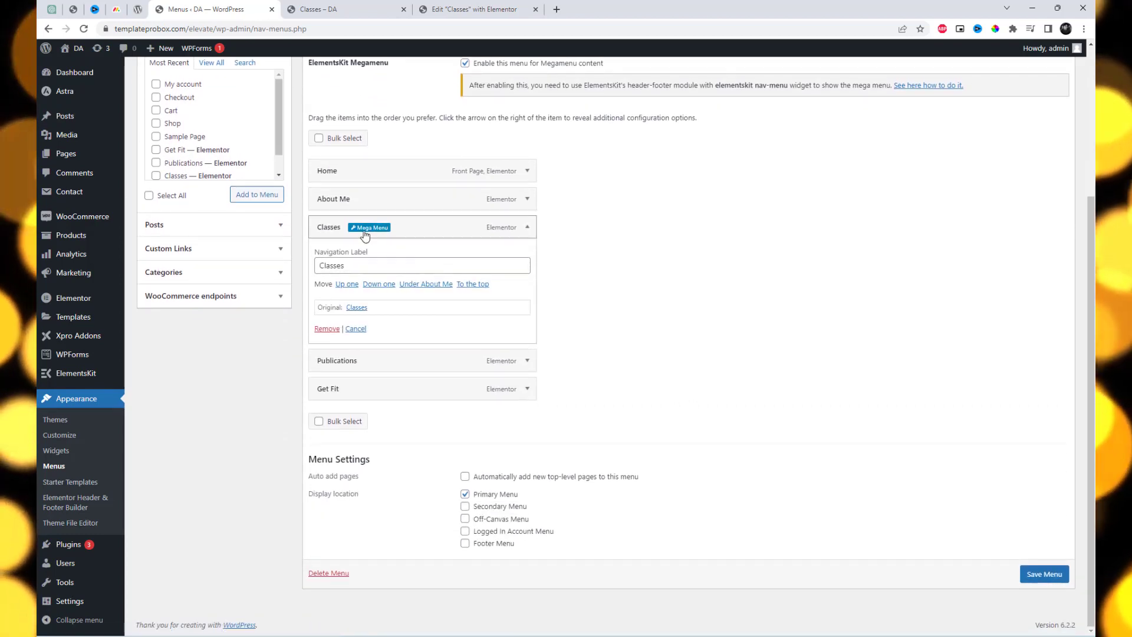
pyautogui.click(364, 234)
pyautogui.click(570, 313)
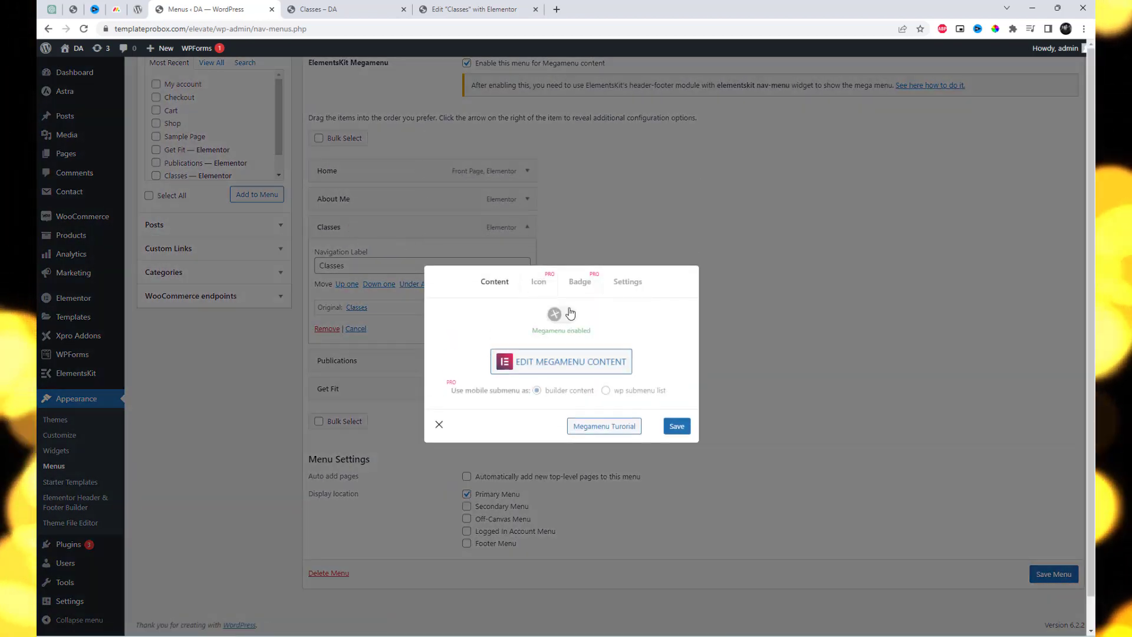
# Step: Set the Classes mega menu to Full Width and open its mega menu content for editing
pyautogui.click(620, 289)
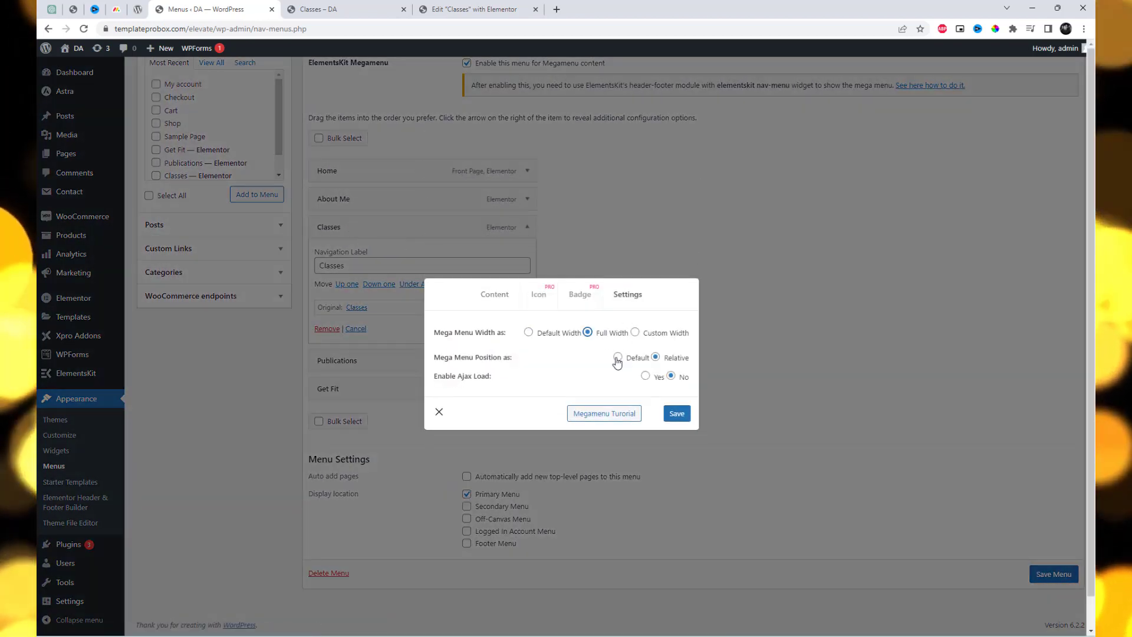
pyautogui.click(498, 296)
pyautogui.click(557, 363)
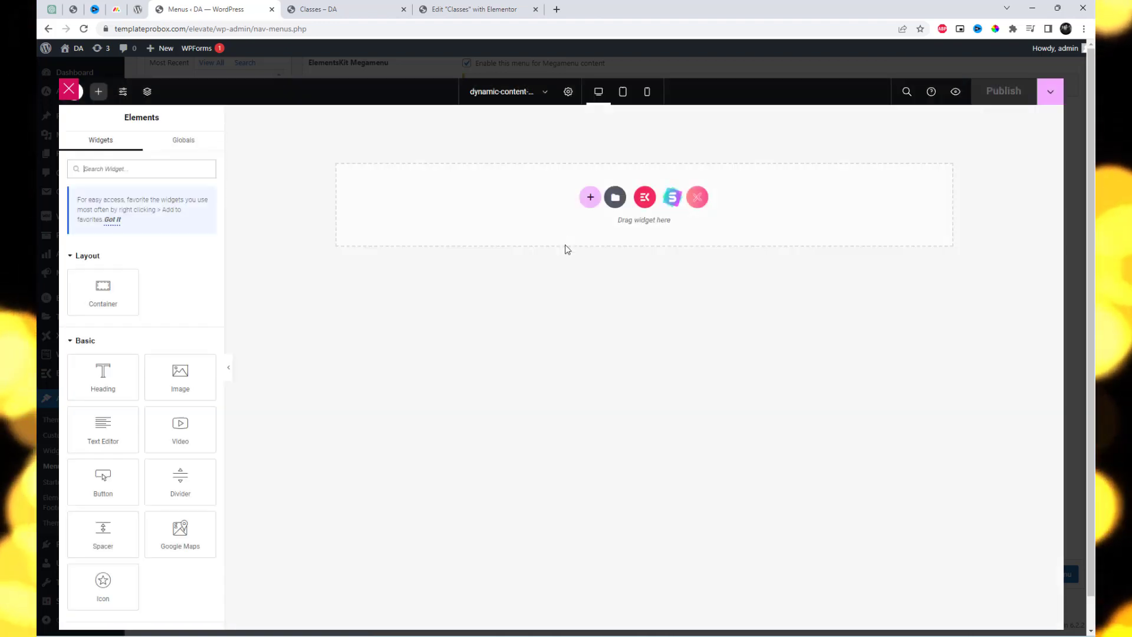
# Step: Add a single-column Flexbox container to the Classes mega menu content
pyautogui.click(591, 199)
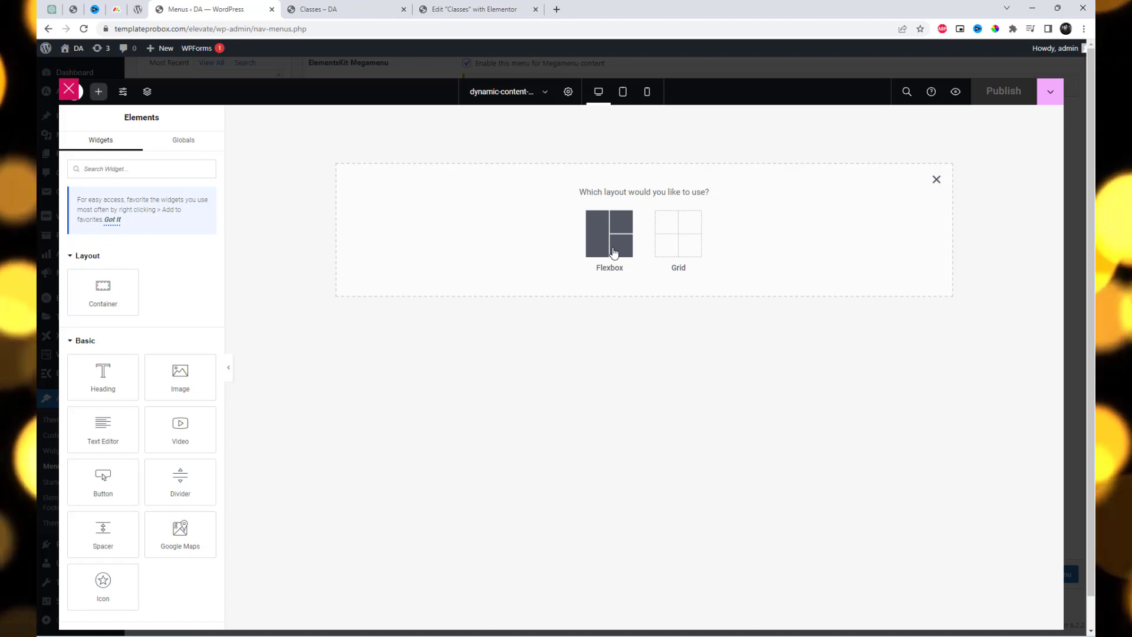
pyautogui.click(613, 252)
pyautogui.click(498, 225)
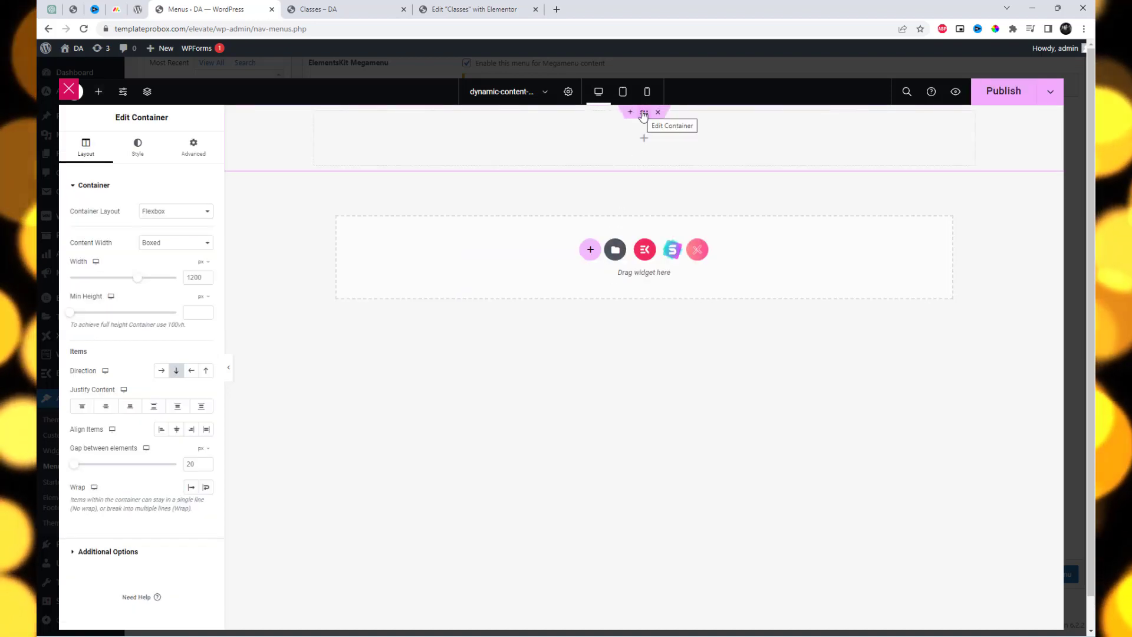
# Step: Give the new container a classic background in the white global color
pyautogui.click(137, 149)
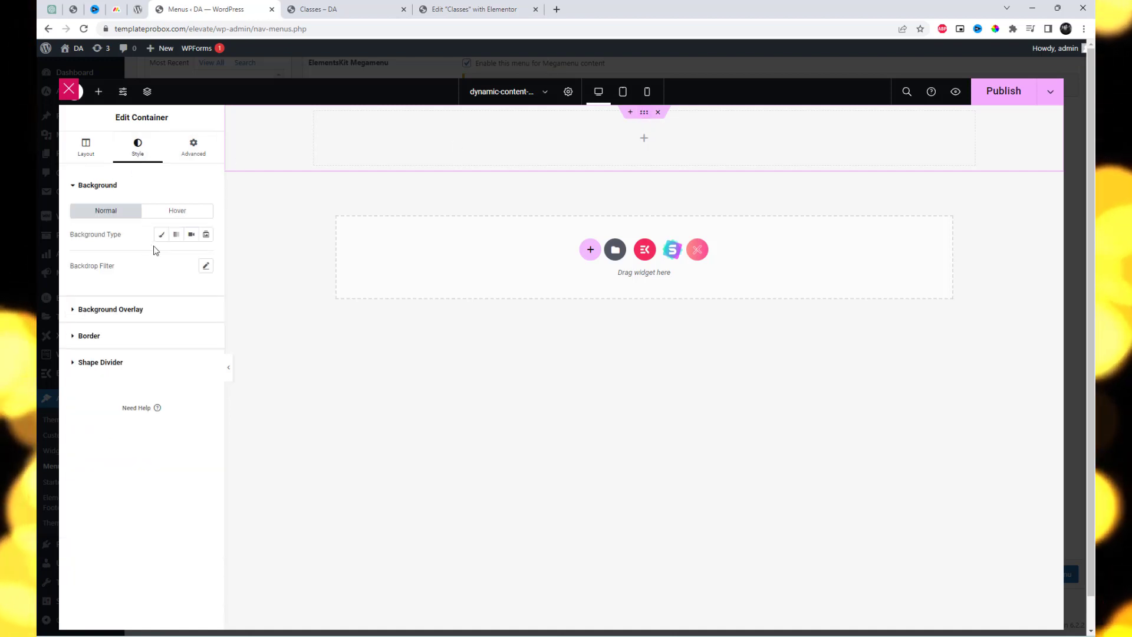
pyautogui.click(160, 235)
pyautogui.click(192, 259)
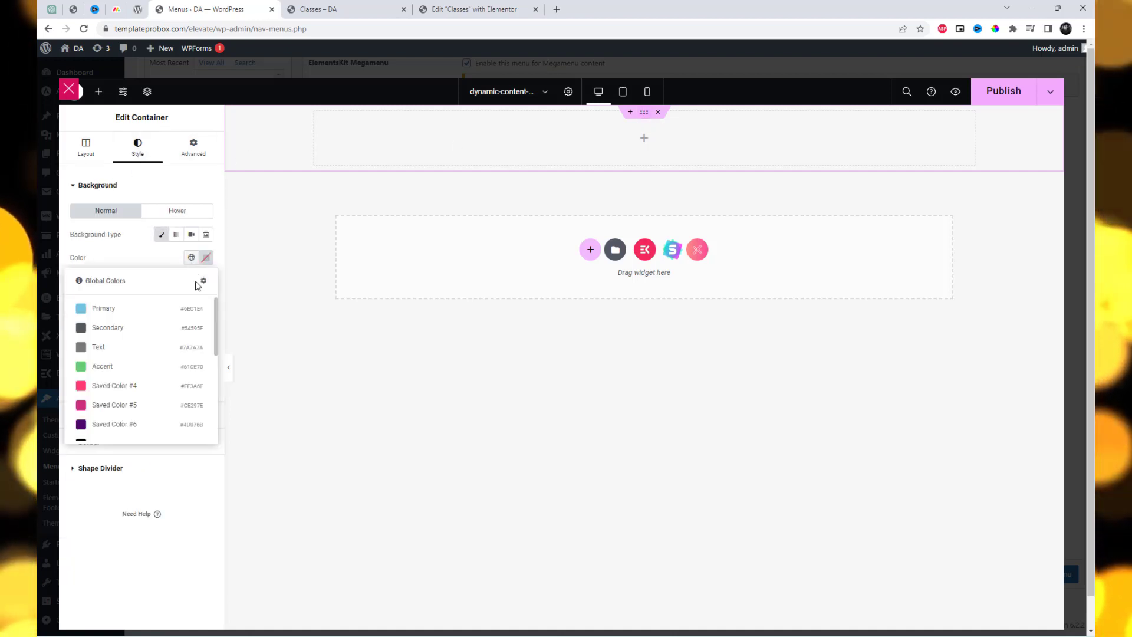
pyautogui.scroll(-3, 148, 388)
pyautogui.click(142, 371)
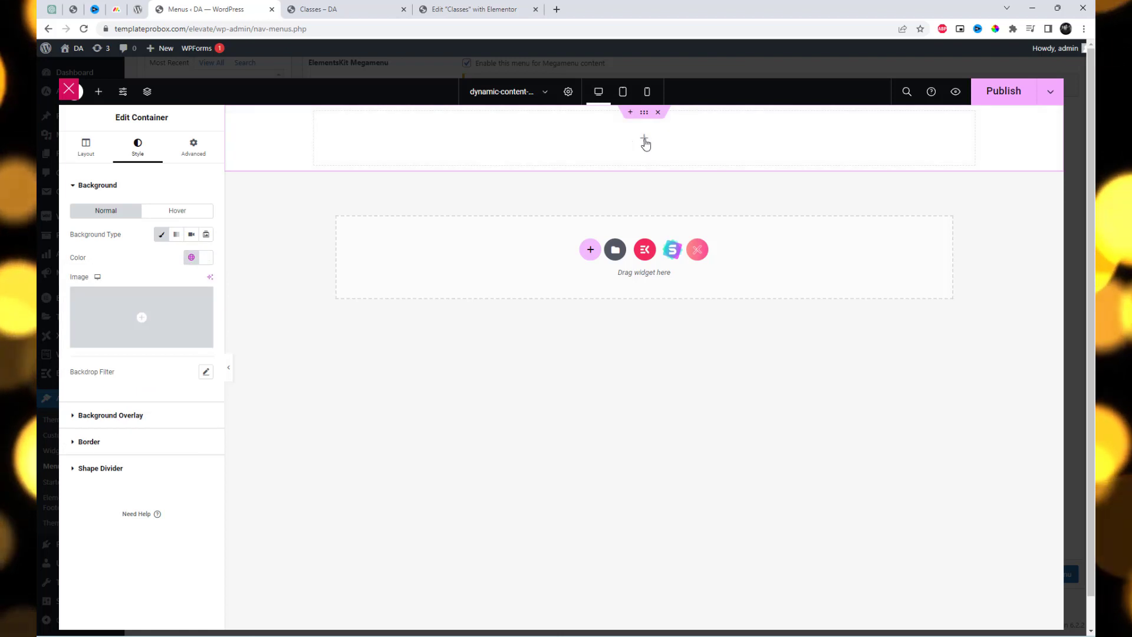
# Step: Insert the saved Classes Section template into the mega menu content and apply its settings
pyautogui.click(644, 139)
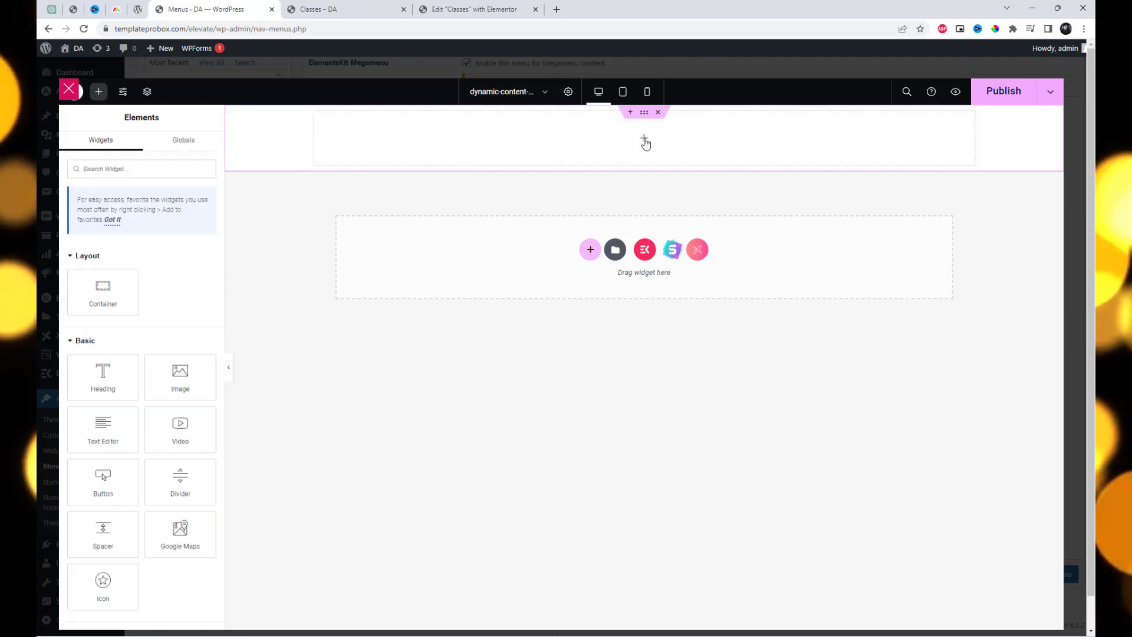
pyautogui.click(616, 250)
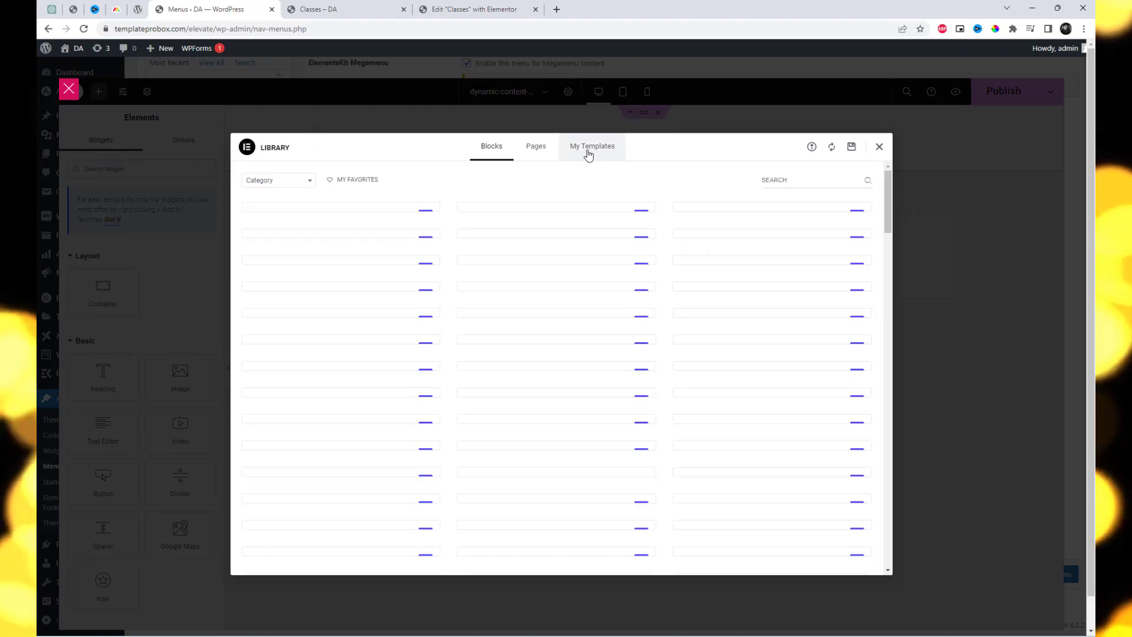
pyautogui.click(587, 152)
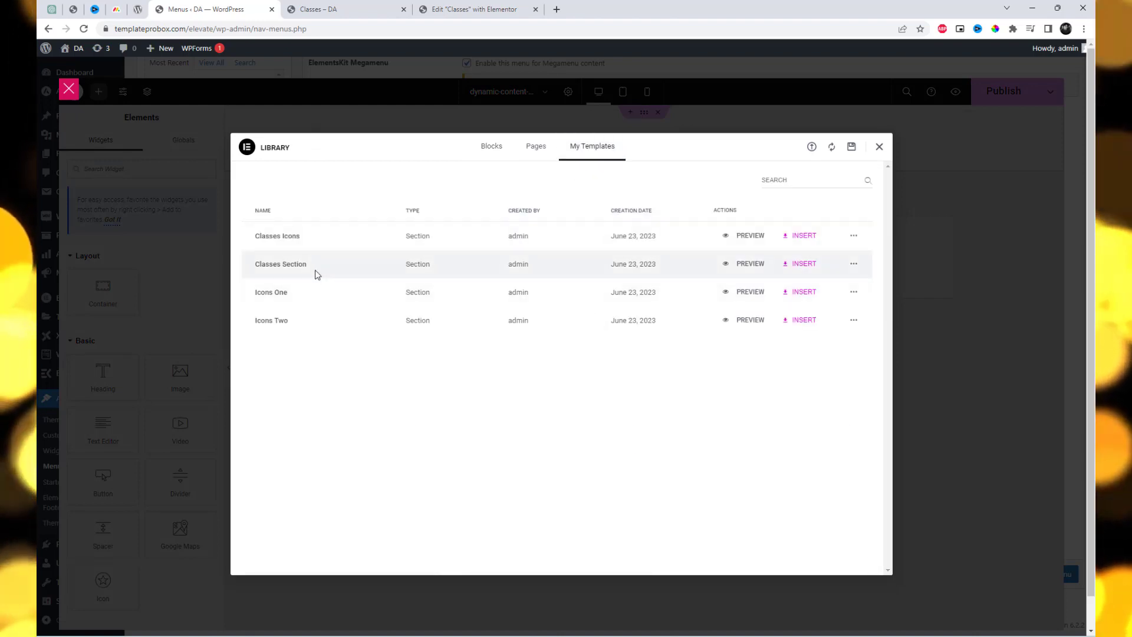
pyautogui.click(796, 265)
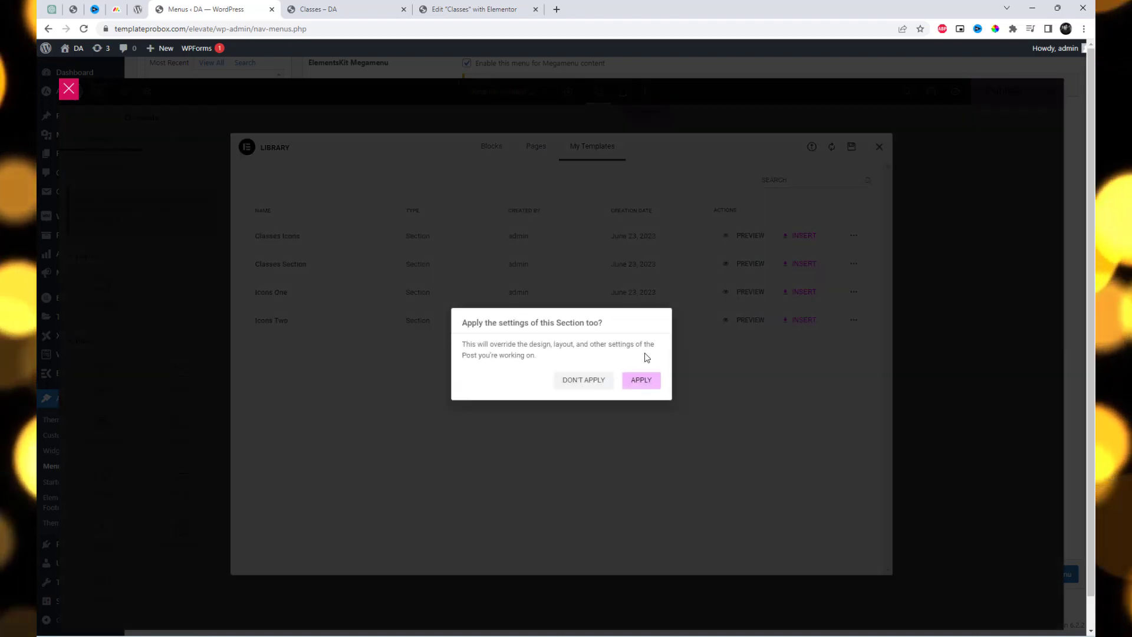
pyautogui.click(640, 379)
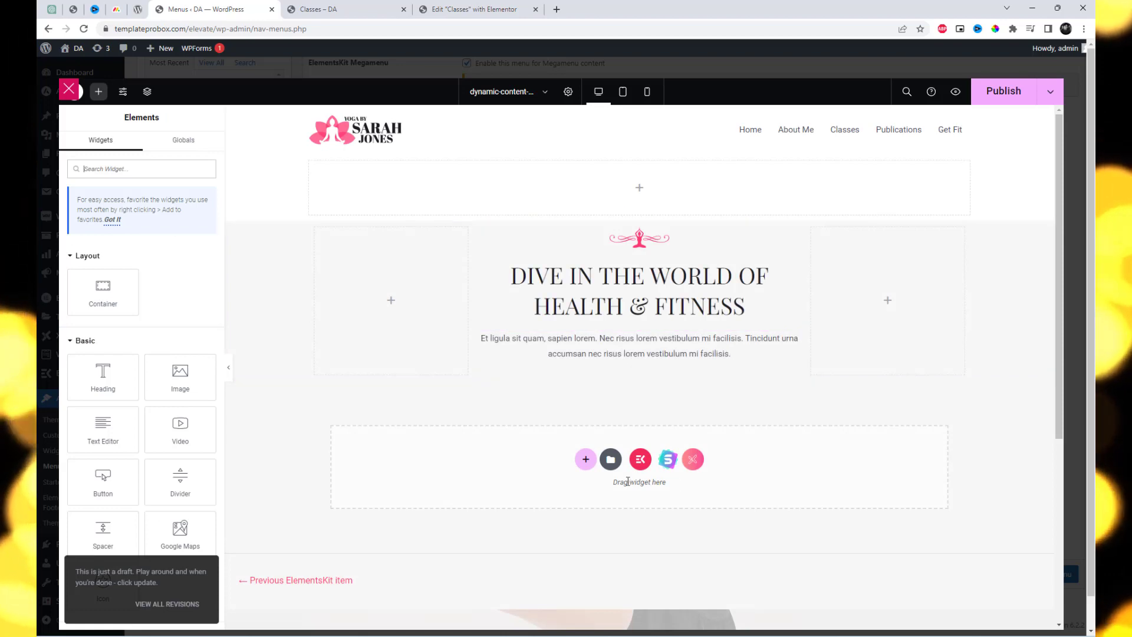
# Step: Insert the saved Icons One template below the heading section and apply its settings
pyautogui.click(611, 459)
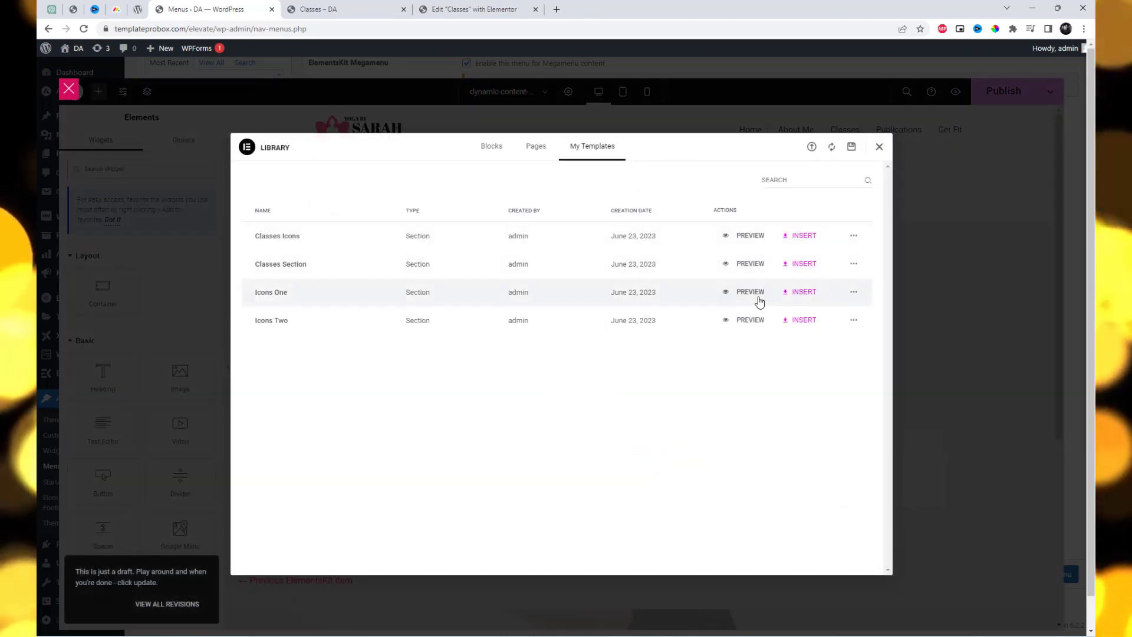
pyautogui.click(803, 293)
pyautogui.click(642, 380)
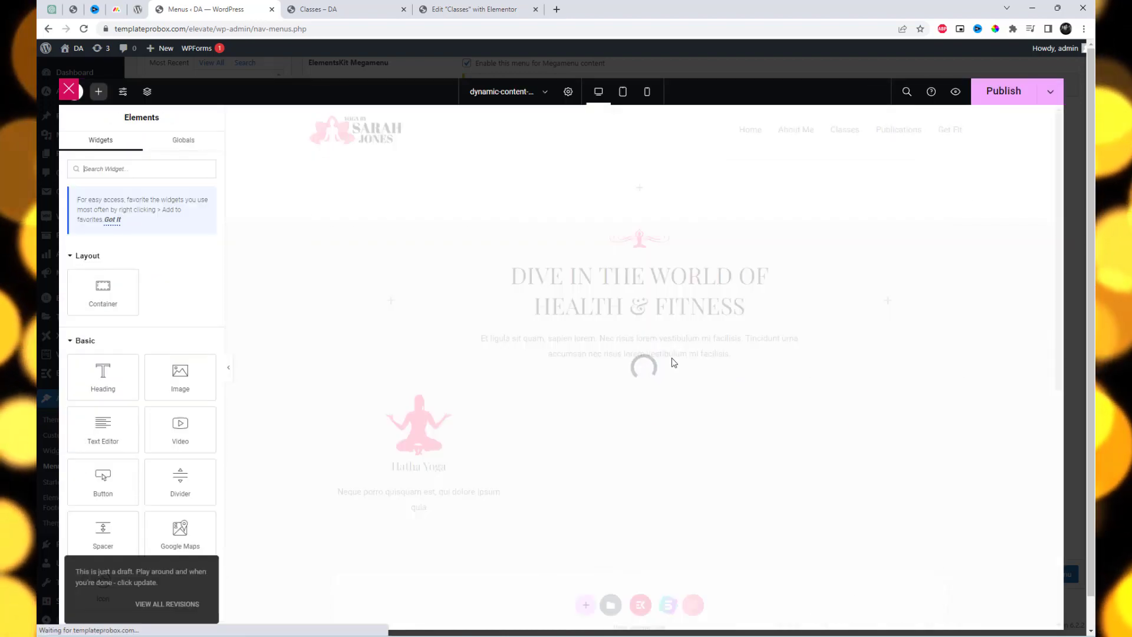
# Step: Insert the saved Icons Two template below the first icons row and apply its settings
pyautogui.click(610, 397)
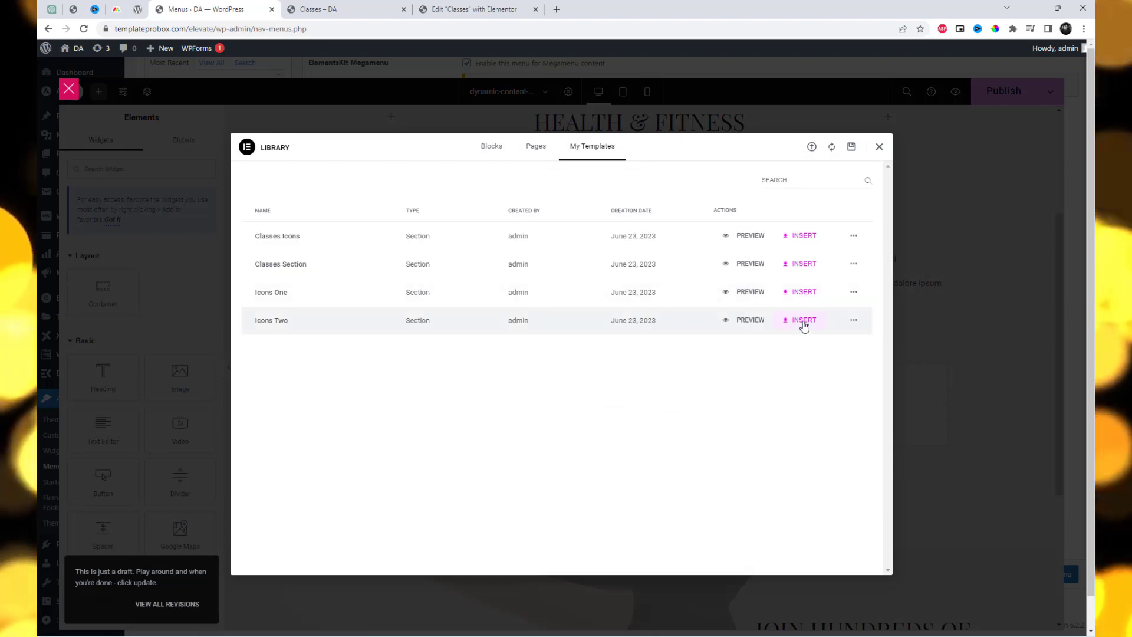
pyautogui.click(803, 321)
pyautogui.click(652, 381)
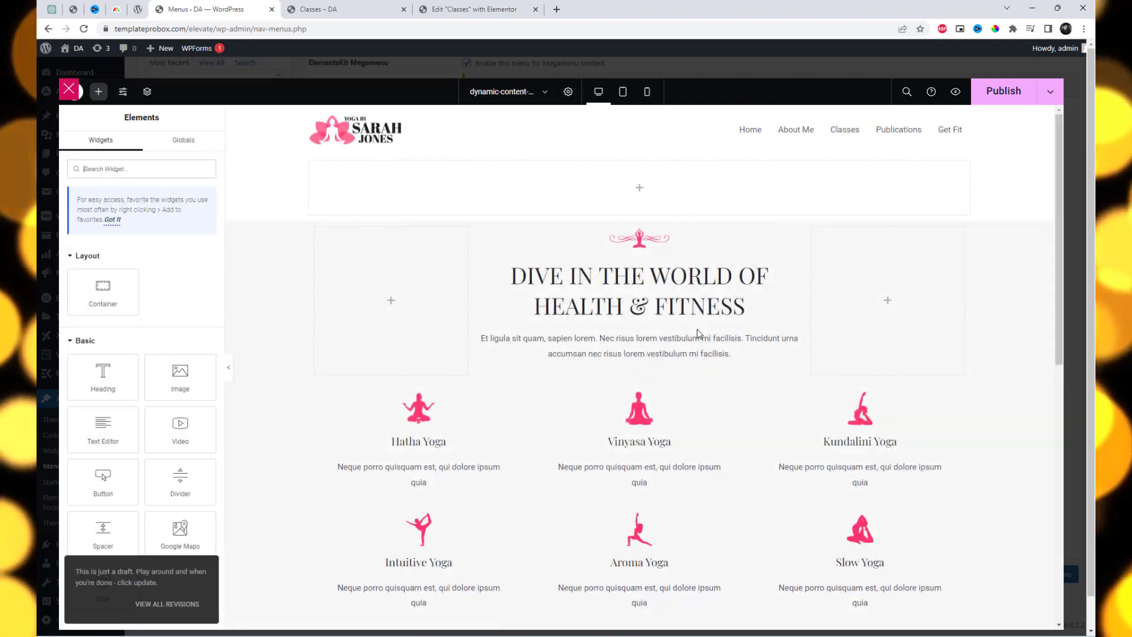
# Step: Give the "Dive in the World of Health & Fitness" heading section a classic background in the white global color
pyautogui.click(632, 218)
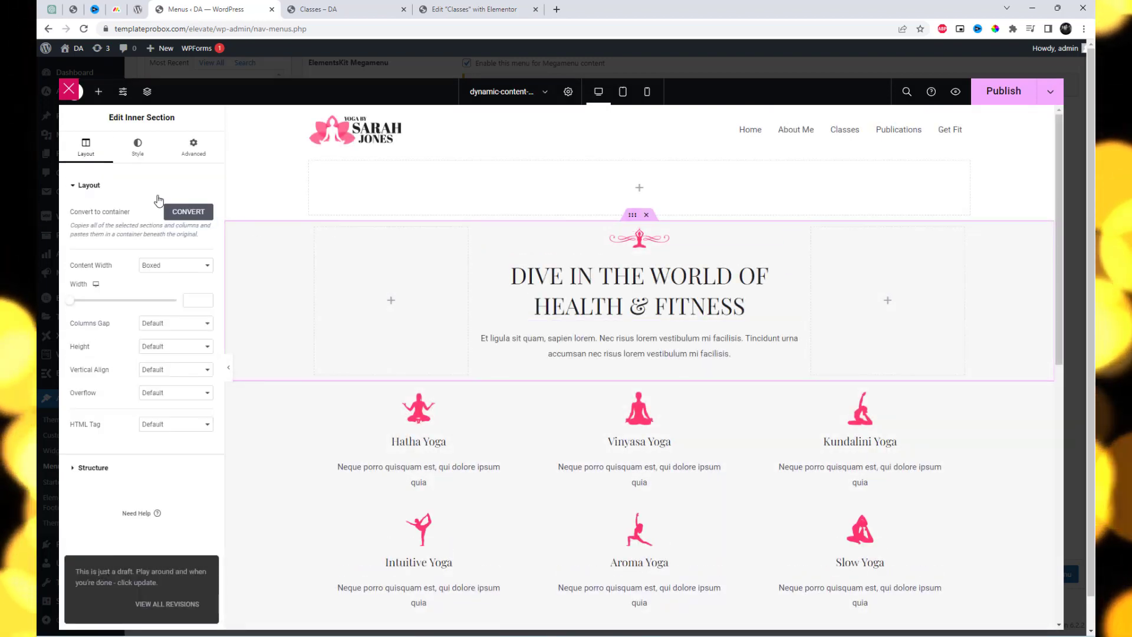
pyautogui.click(139, 150)
pyautogui.click(160, 236)
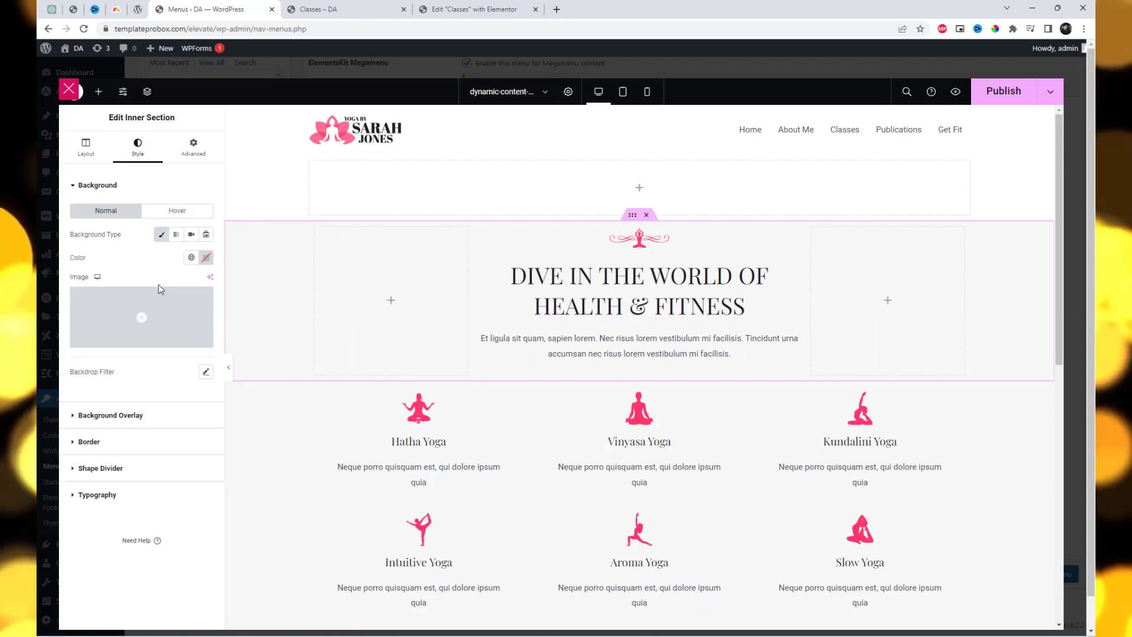
pyautogui.click(192, 259)
pyautogui.scroll(-3, 171, 384)
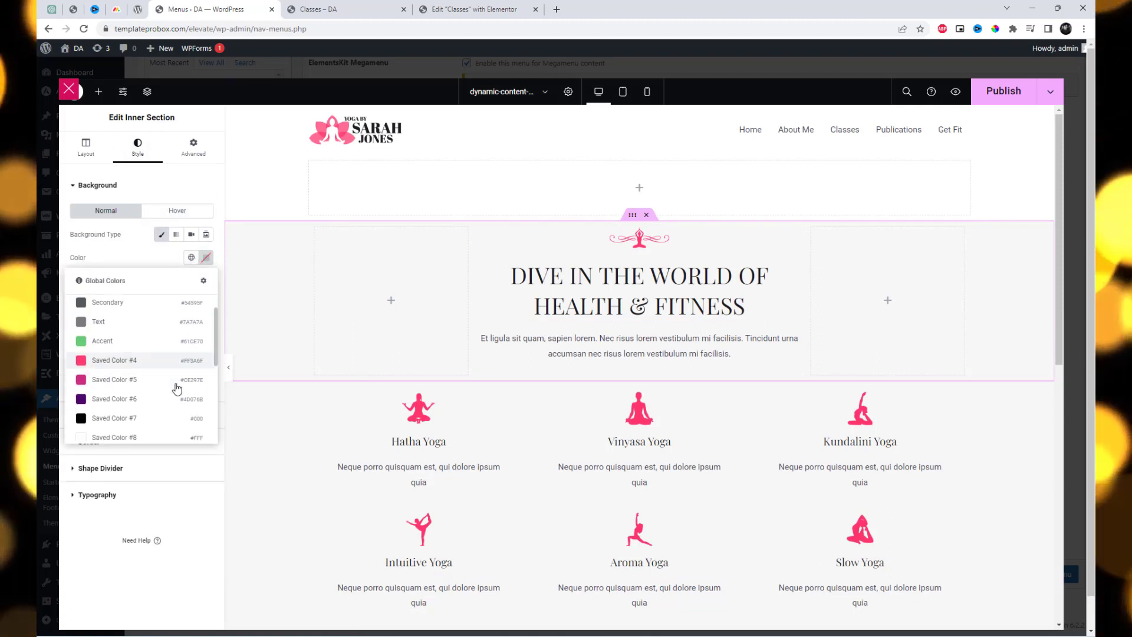
pyautogui.click(148, 373)
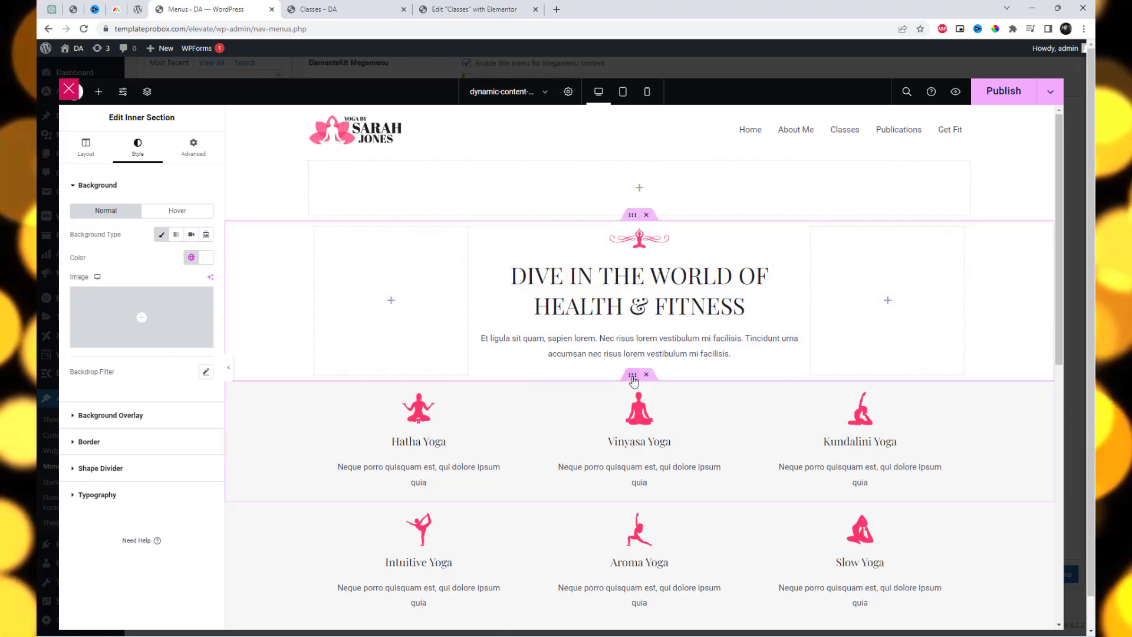
# Step: Give the Hatha, Vinyasa and Kundalini Yoga icons row a classic background in the white global color
pyautogui.click(632, 377)
pyautogui.click(140, 147)
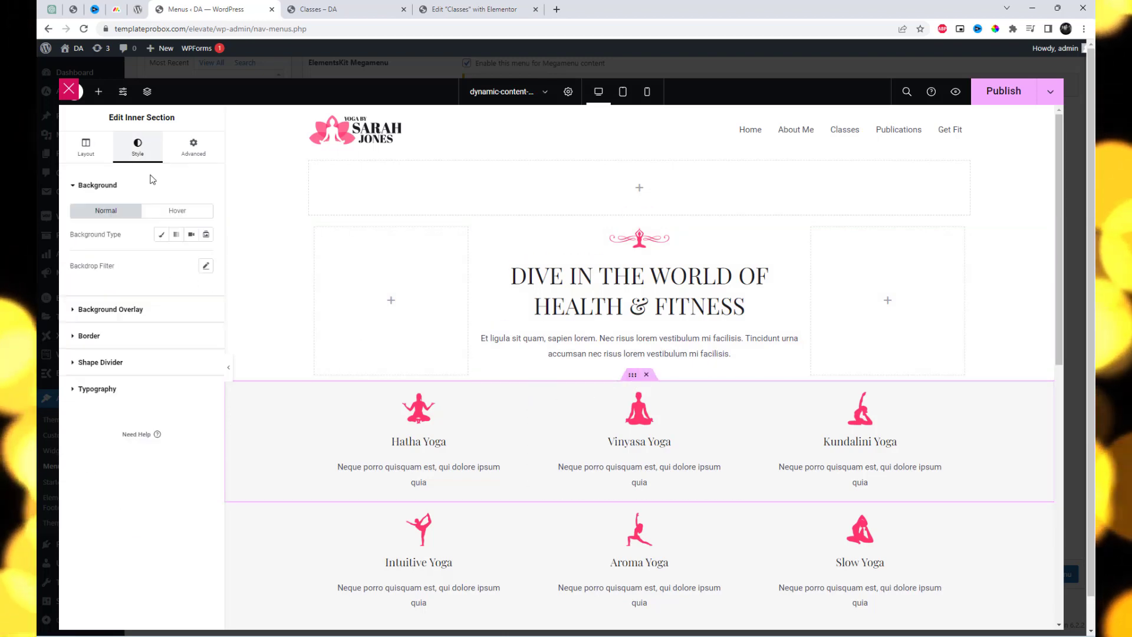
pyautogui.click(160, 237)
pyautogui.click(191, 258)
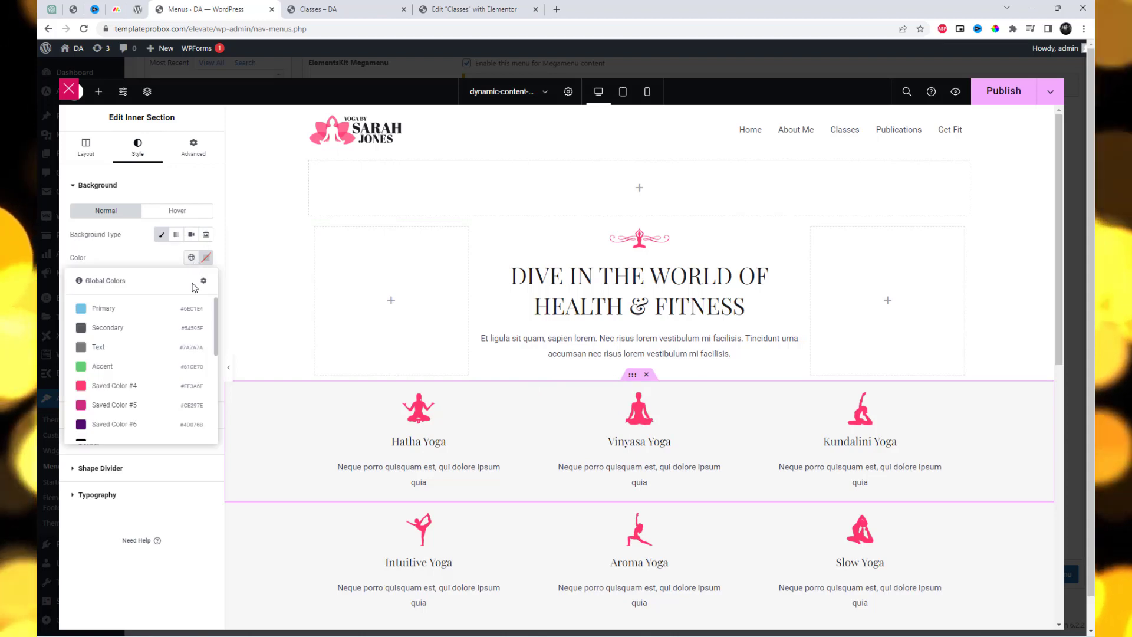
pyautogui.scroll(-3, 177, 366)
pyautogui.click(144, 372)
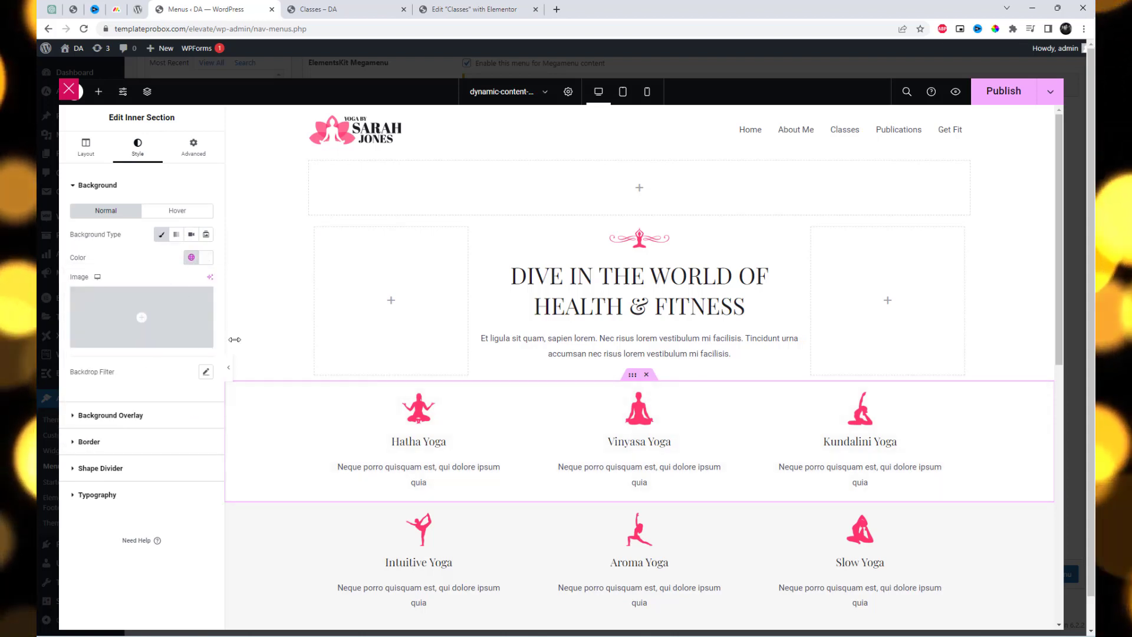
# Step: Give the Intuitive, Aroma and Slow Yoga icons row a classic background in the white global color
pyautogui.click(630, 498)
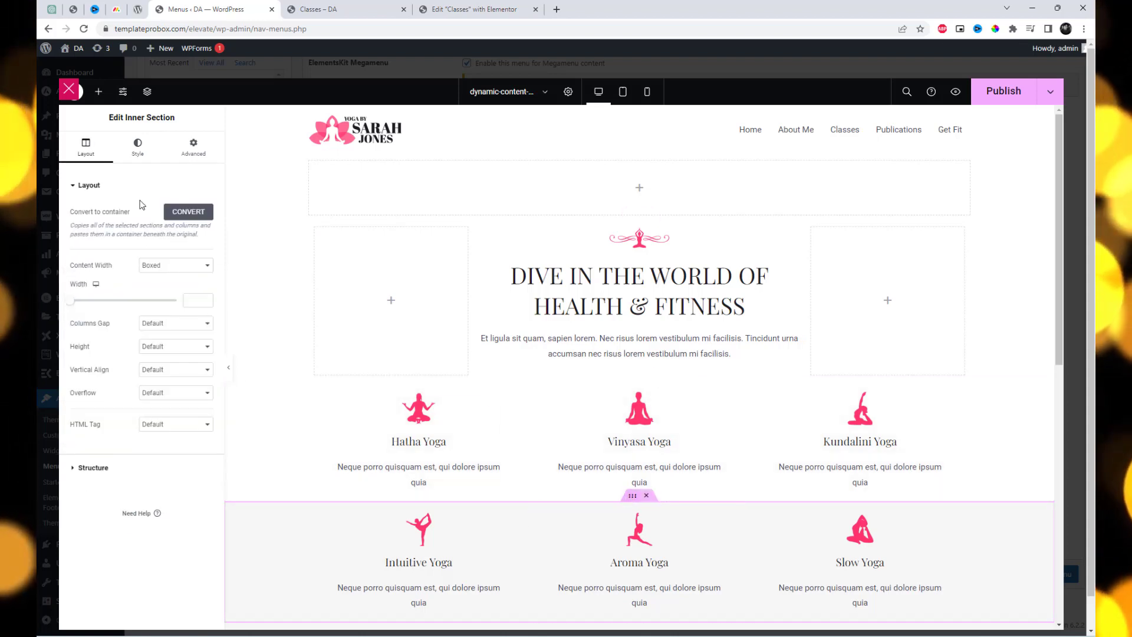
pyautogui.click(137, 147)
pyautogui.scroll(-1, 171, 294)
pyautogui.click(161, 202)
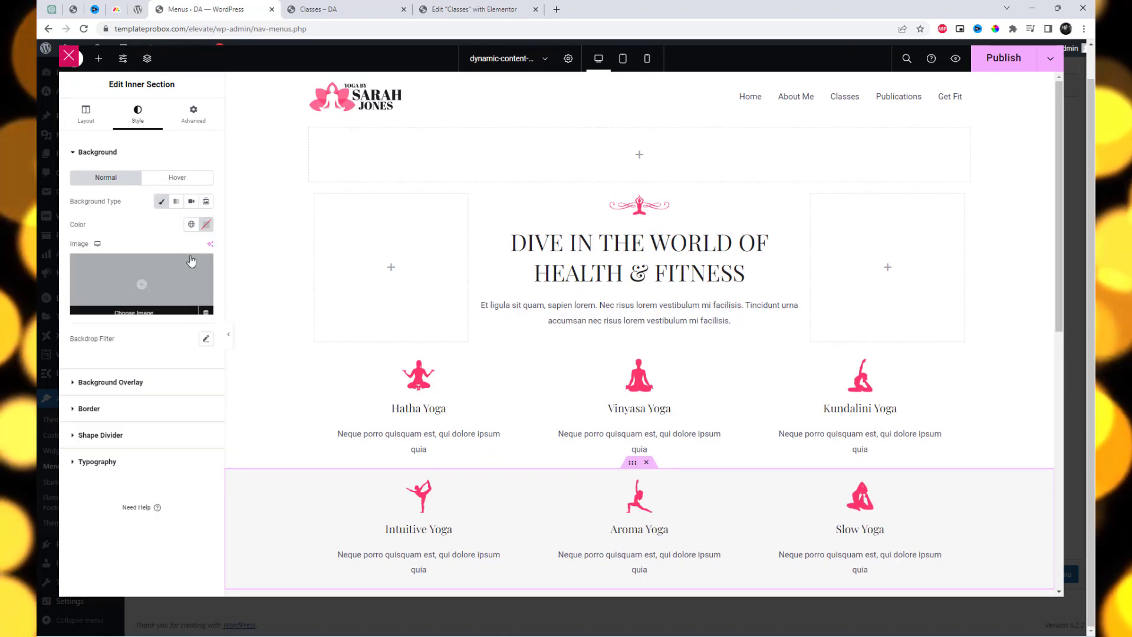
pyautogui.click(191, 224)
pyautogui.scroll(-2, 144, 330)
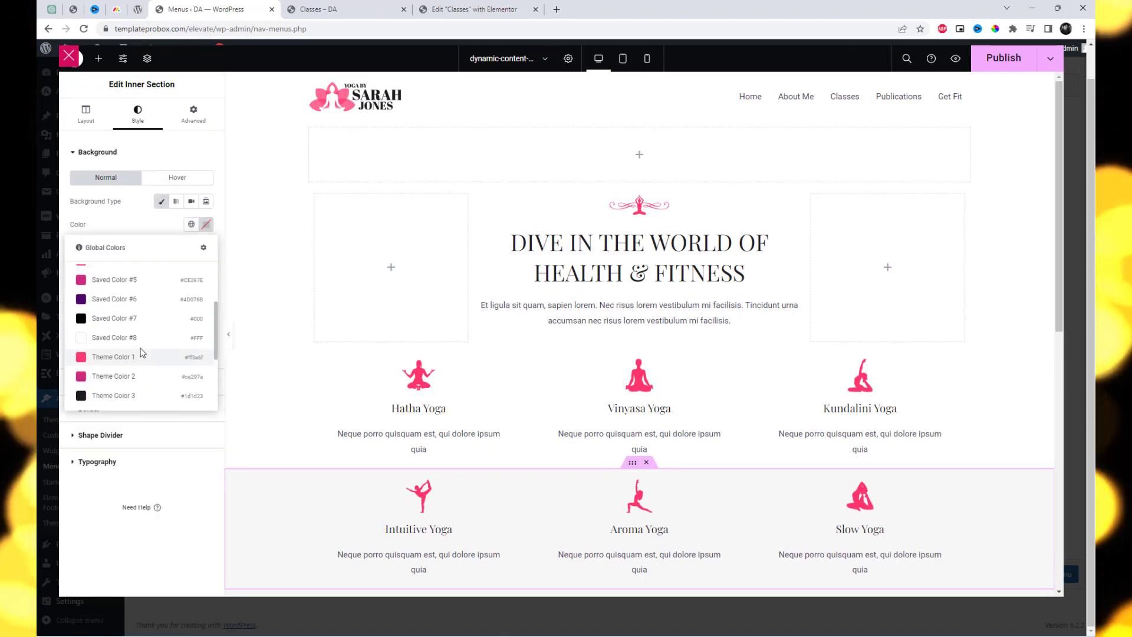
pyautogui.click(139, 353)
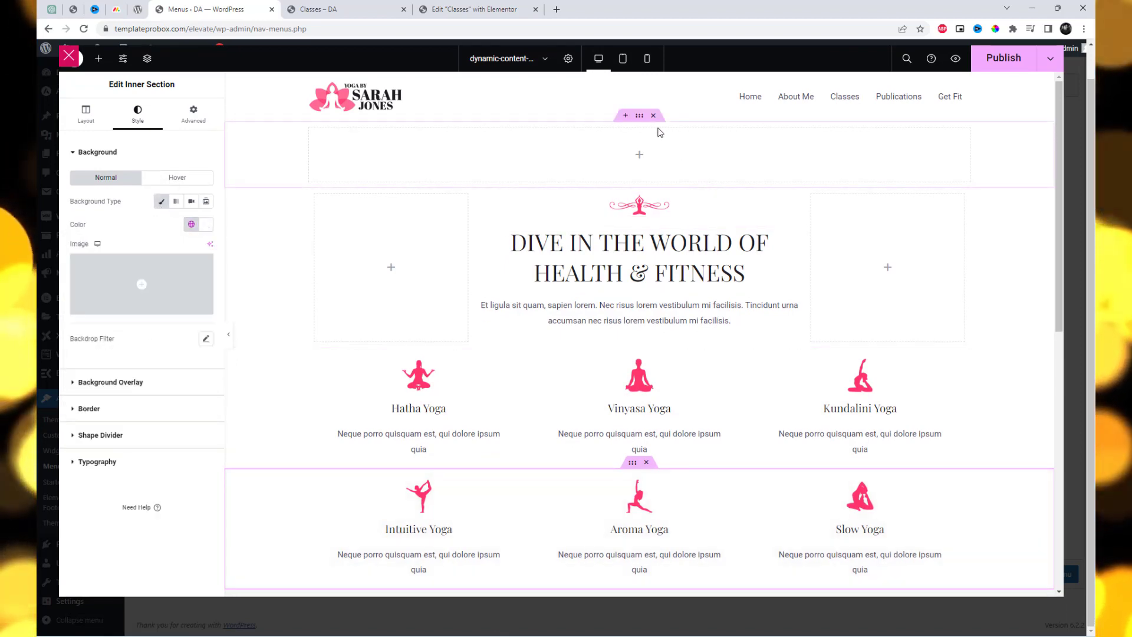
# Step: Set the bottom padding of the Intuitive, Aroma and Slow Yoga icons row to 30 px
pyautogui.scroll(-1, 657, 177)
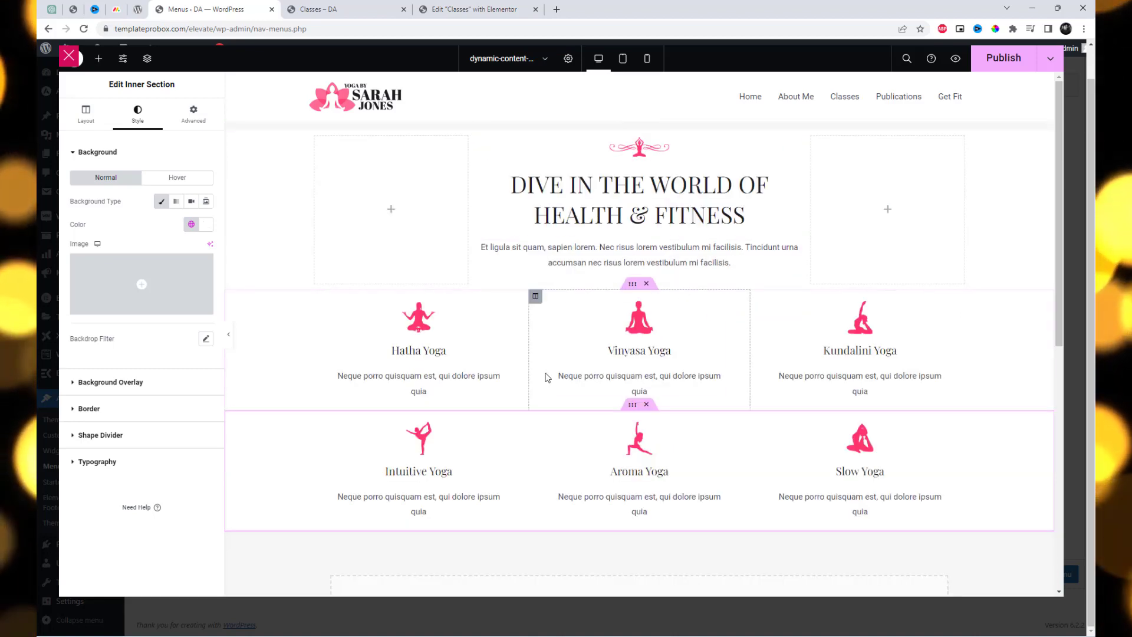
pyautogui.scroll(-2, 546, 379)
pyautogui.scroll(2, 567, 380)
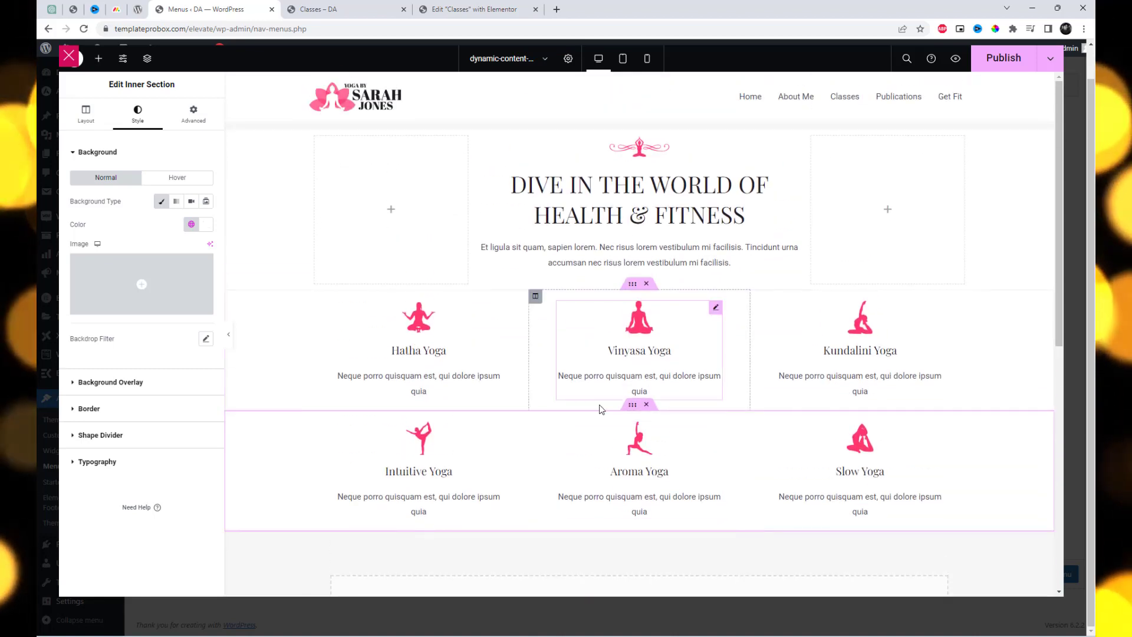
pyautogui.click(192, 113)
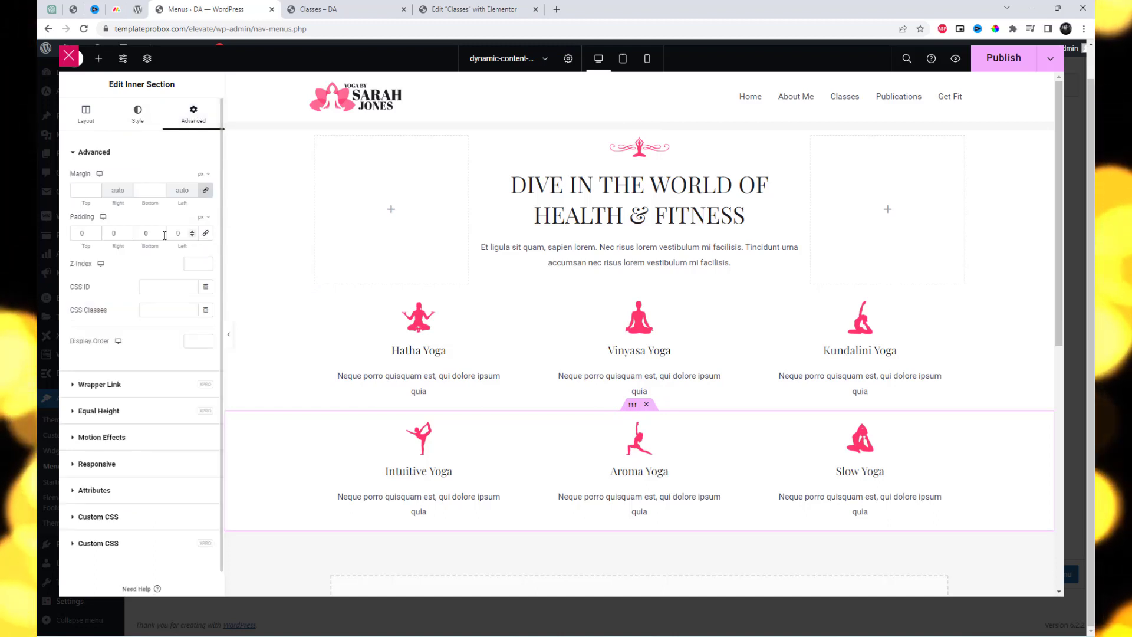
pyautogui.write('30')
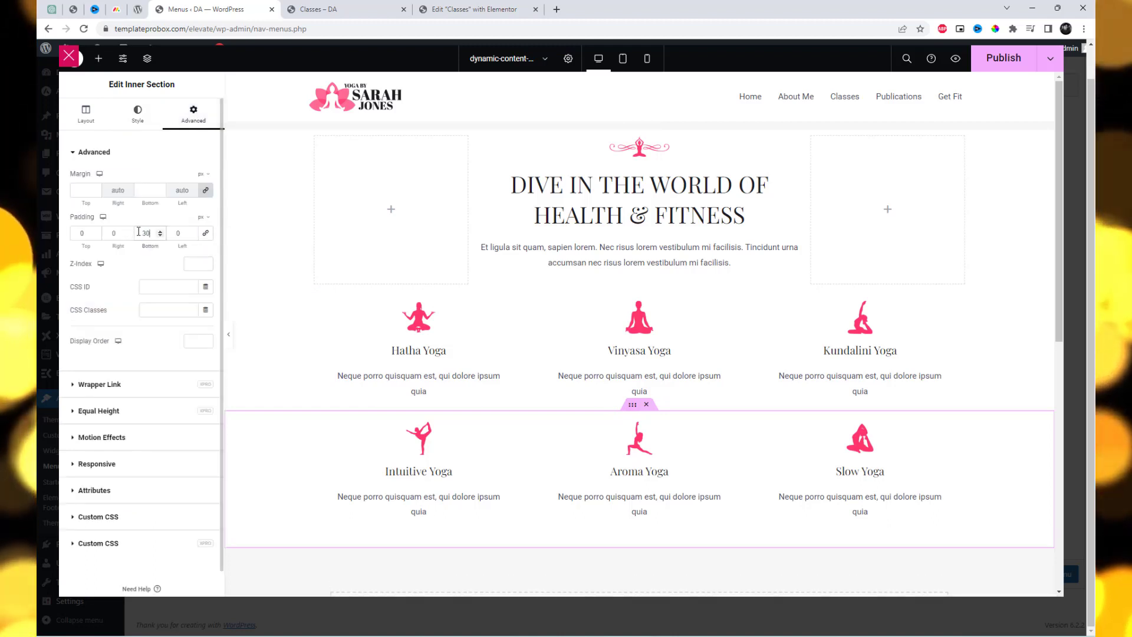
# Step: Set the links of the Hatha Yoga, Vinyasa Yoga and Kundalini Yoga image boxes to # and publish the mega menu content
pyautogui.click(419, 354)
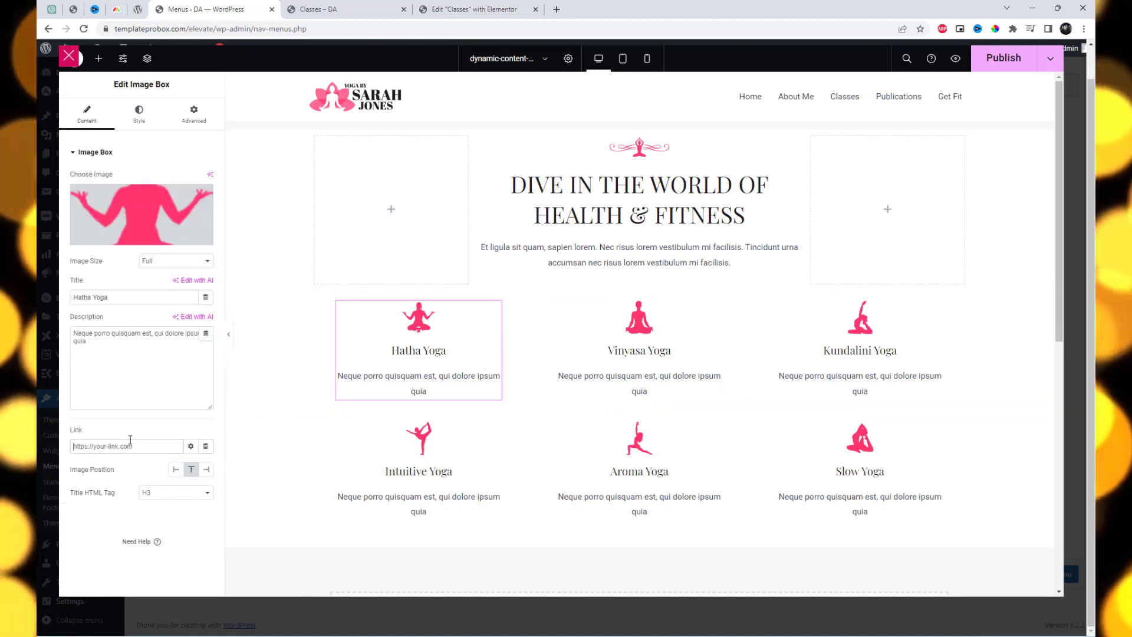
pyautogui.write('#')
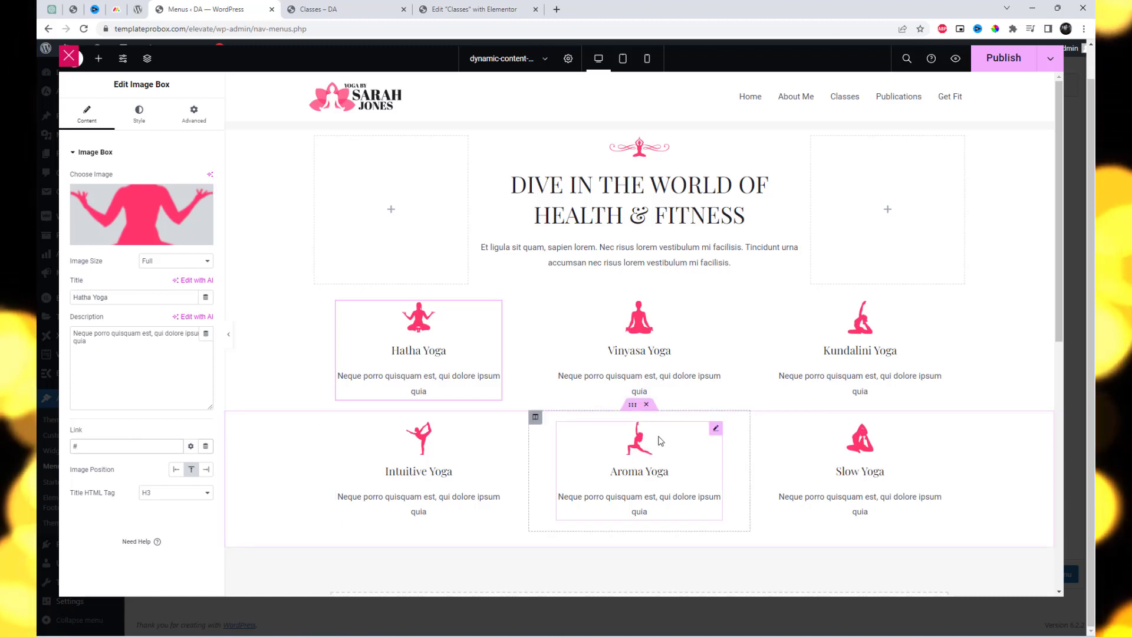
pyautogui.click(657, 362)
pyautogui.click(121, 446)
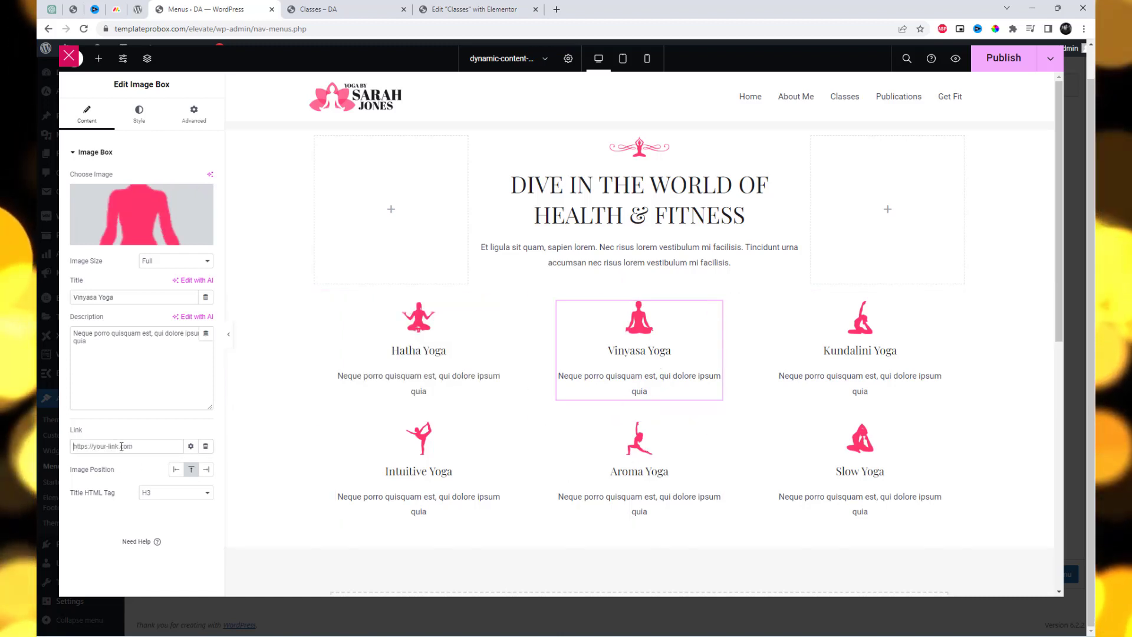
pyautogui.click(861, 390)
pyautogui.click(129, 447)
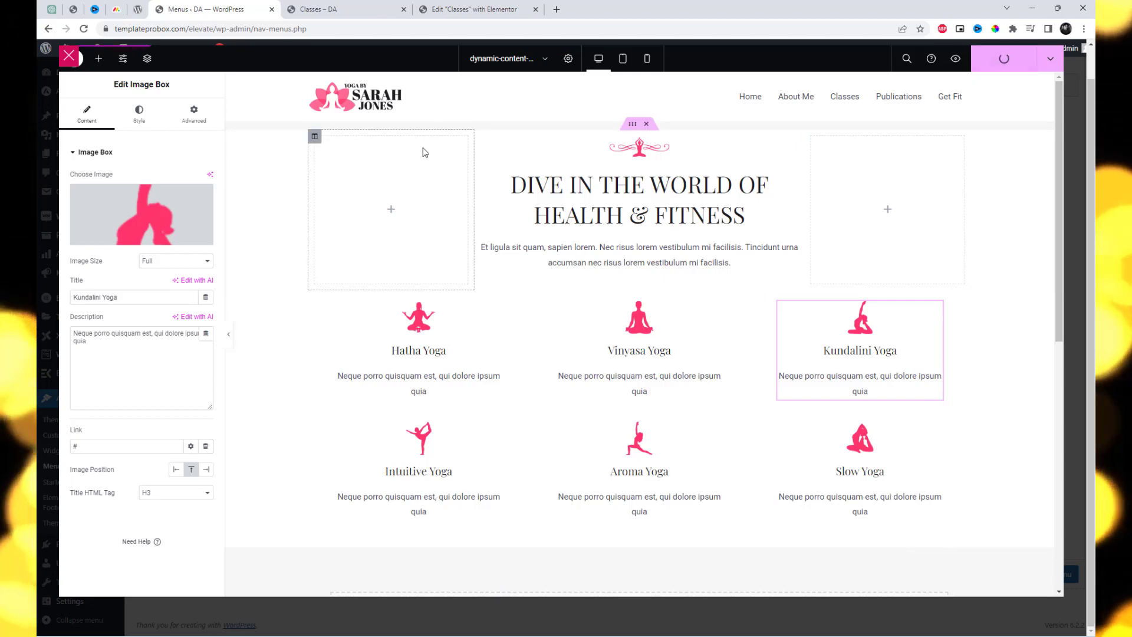
# Step: Close the Classes mega menu editor and save the Main Menu
pyautogui.click(70, 57)
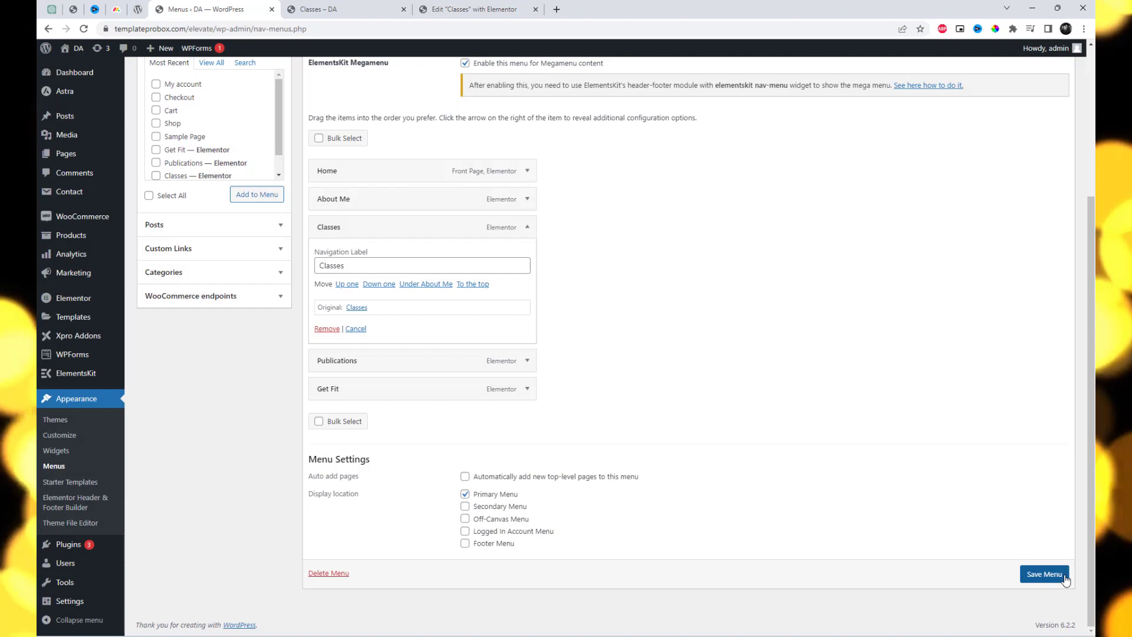
pyautogui.click(1061, 576)
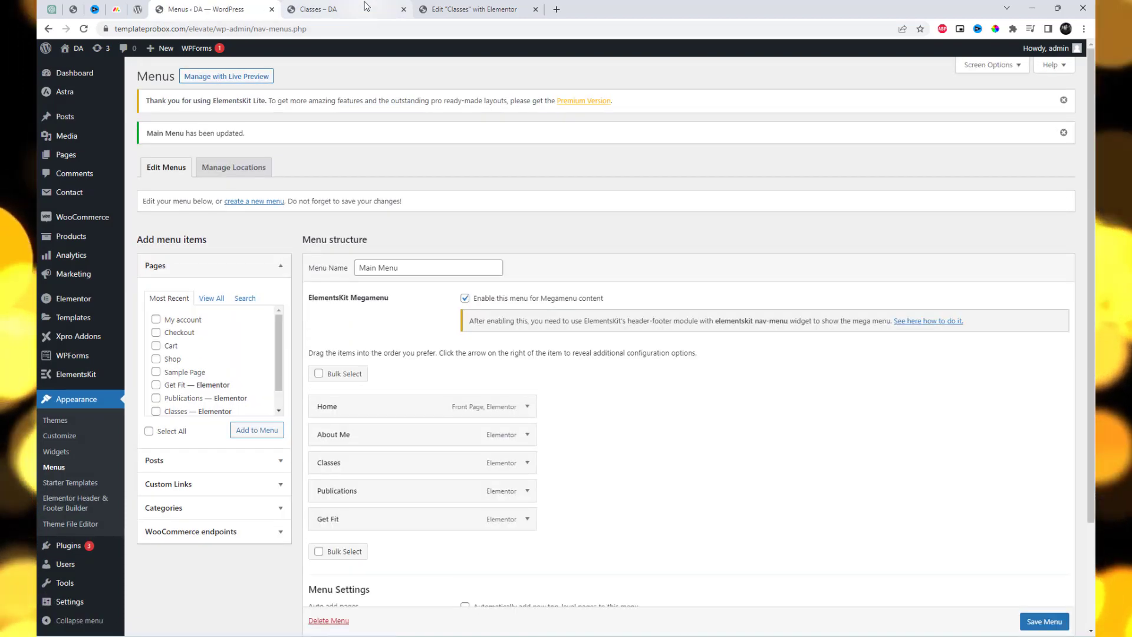
# Step: Reload the live Classes page and check the Classes mega menu in the header
pyautogui.click(365, 8)
pyautogui.scroll(6, 236, 184)
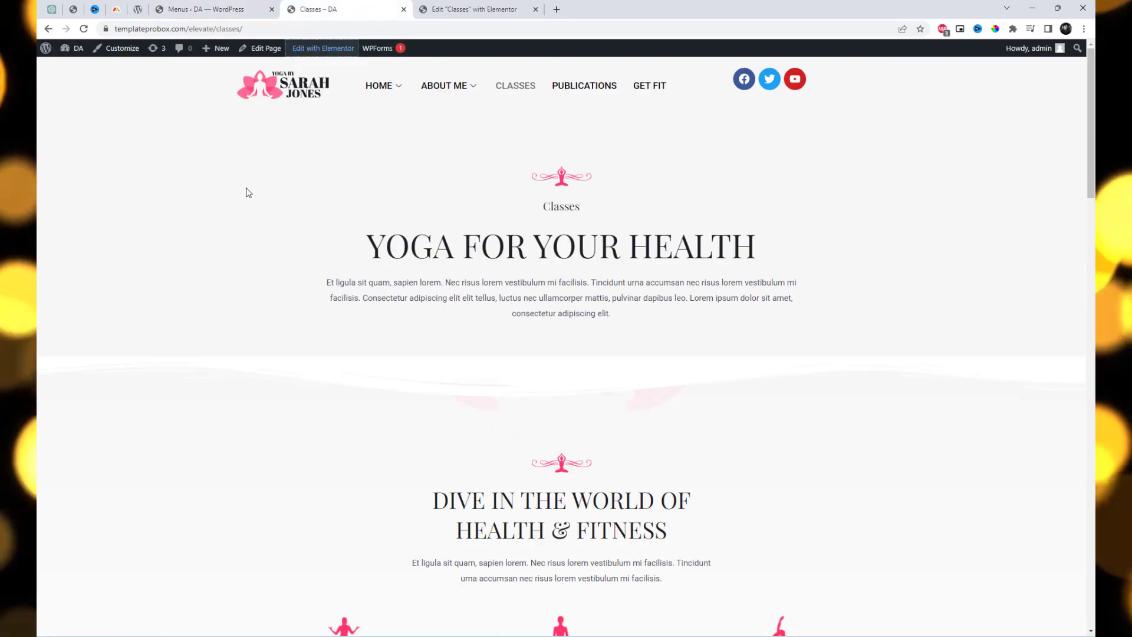
pyautogui.rightClick(262, 181)
pyautogui.click(302, 215)
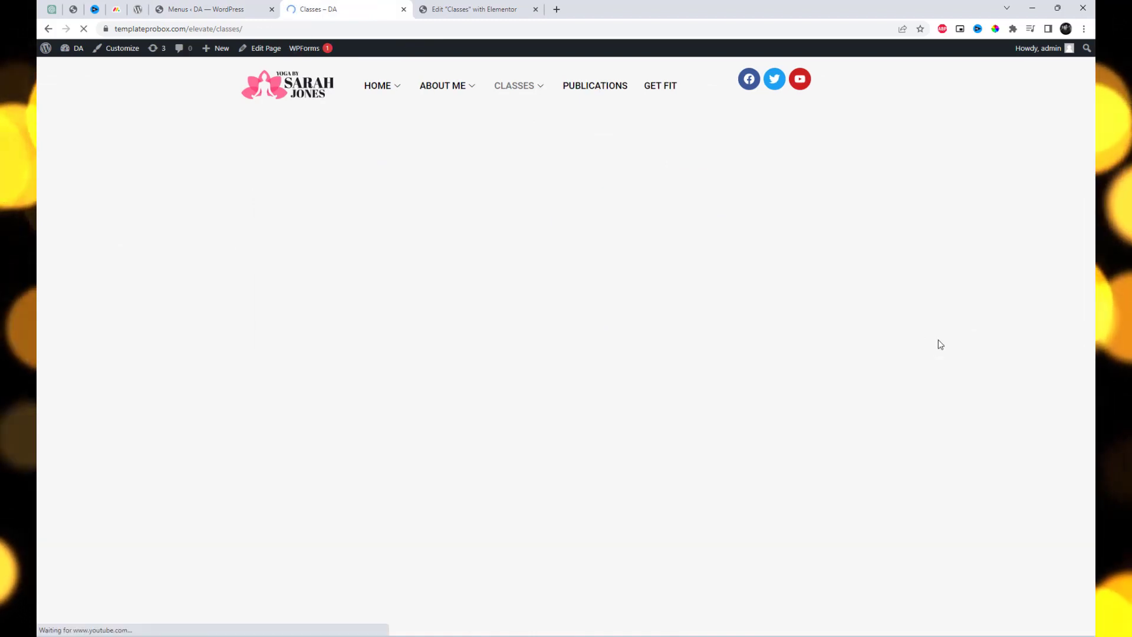
pyautogui.scroll(-5, 522, 177)
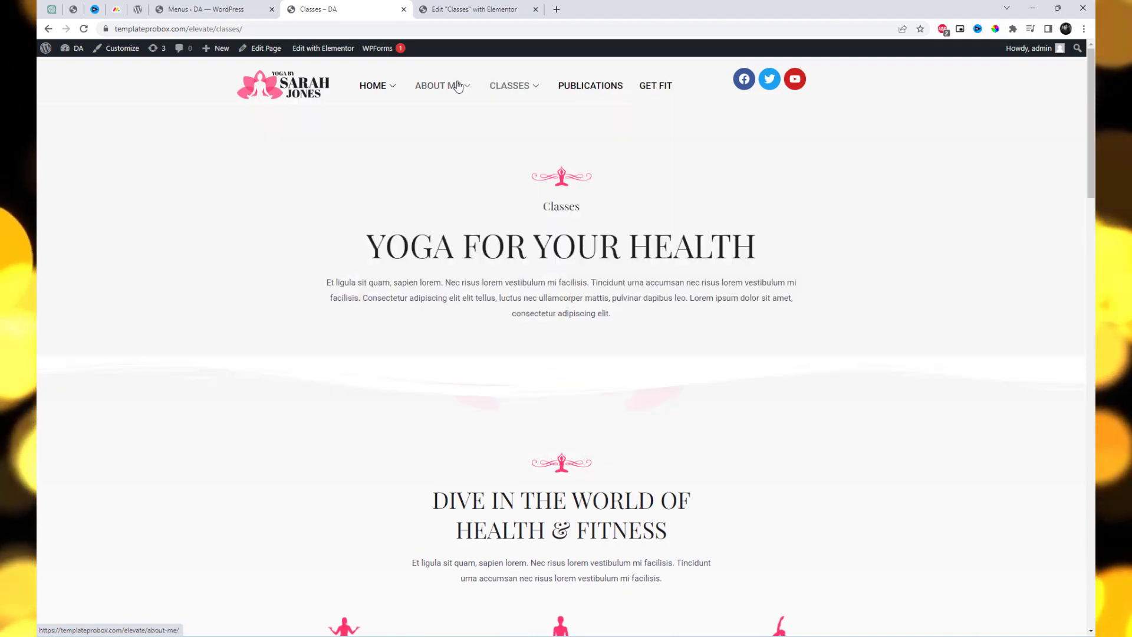
pyautogui.moveTo(498, 96)
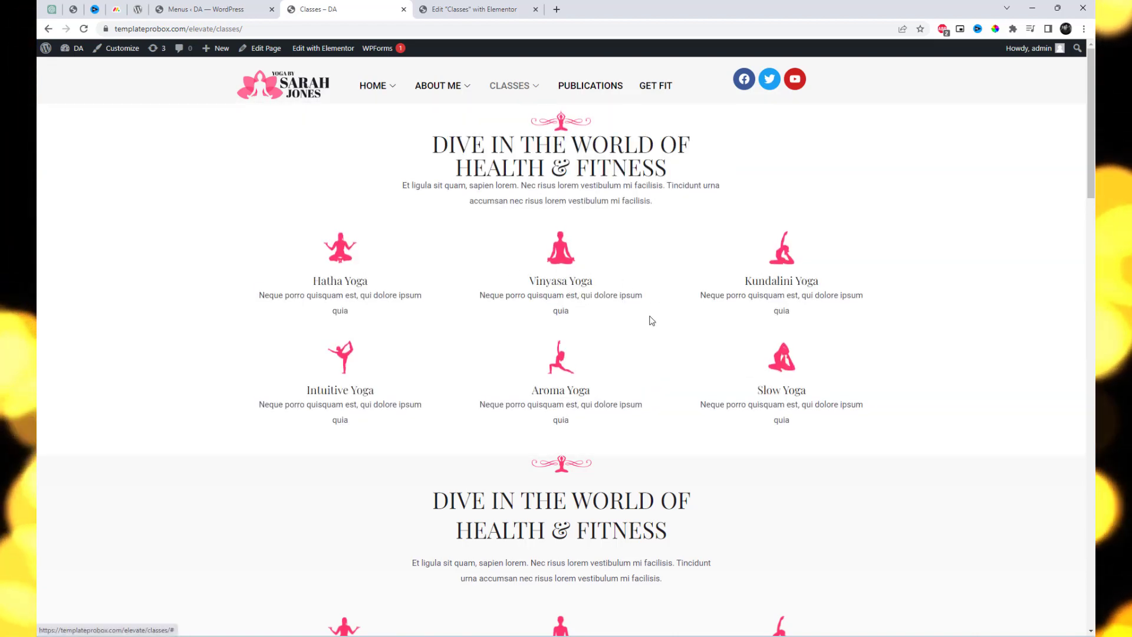
pyautogui.scroll(-5, 915, 484)
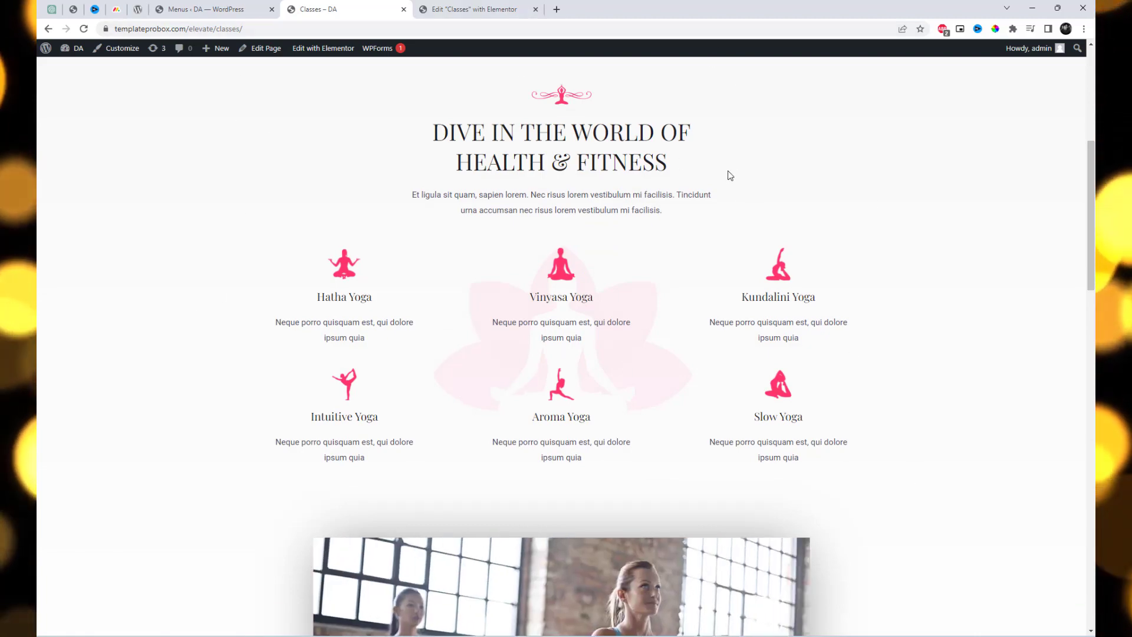
pyautogui.scroll(5, 730, 175)
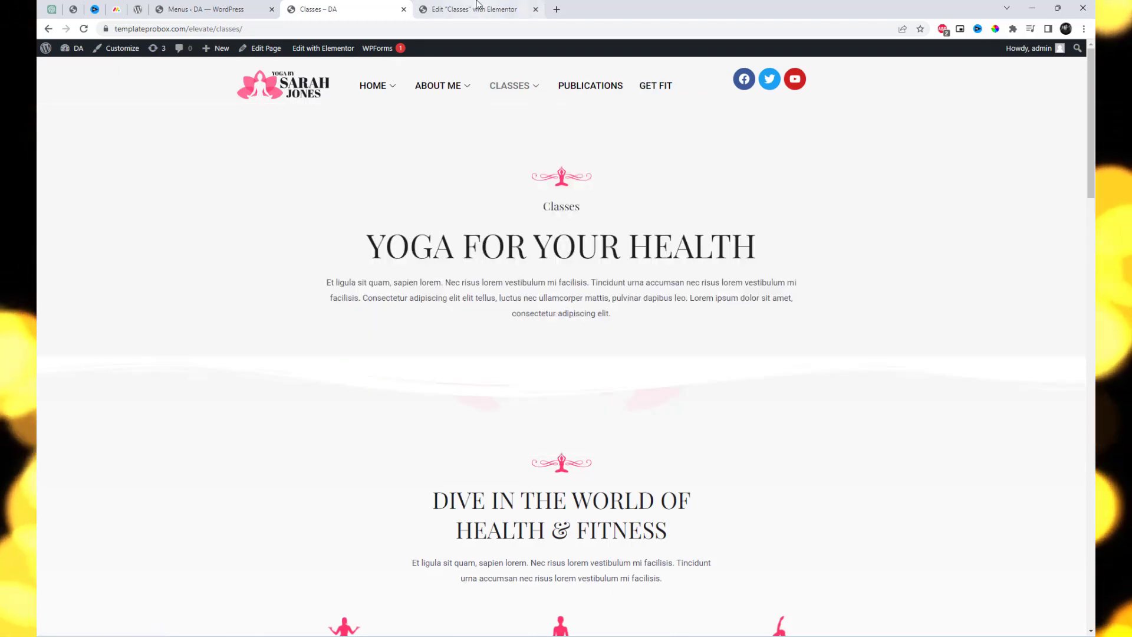
# Step: Return to the menu structure, set the About Me mega menu to Full Width and save its settings
pyautogui.hotkey('ctrl', 'w')
pyautogui.scroll(-2, 767, 252)
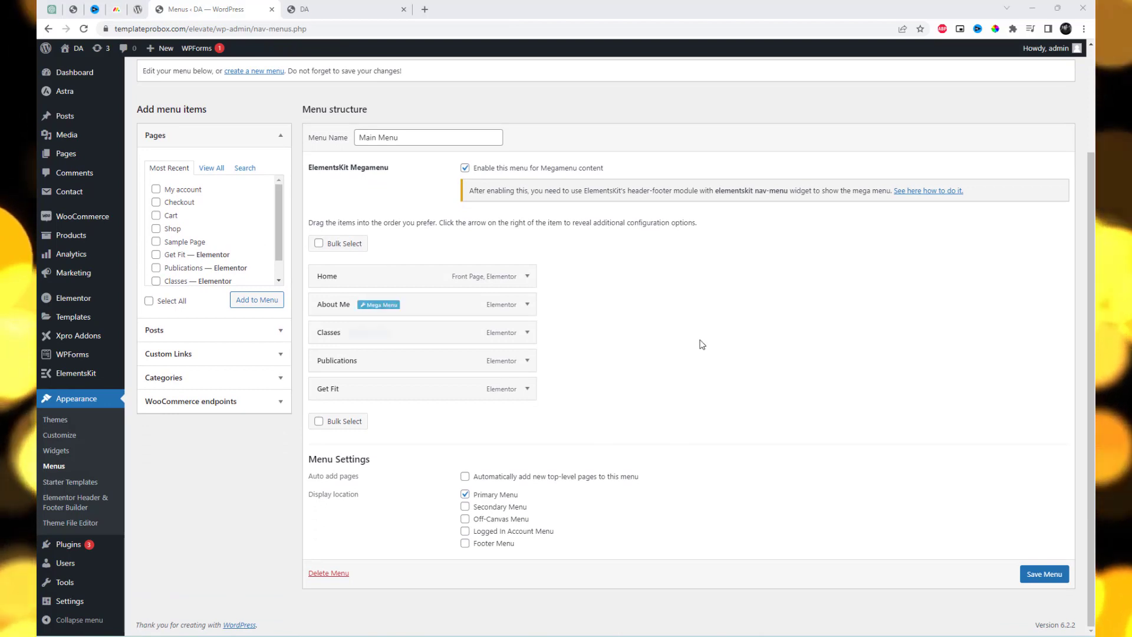
pyautogui.click(527, 304)
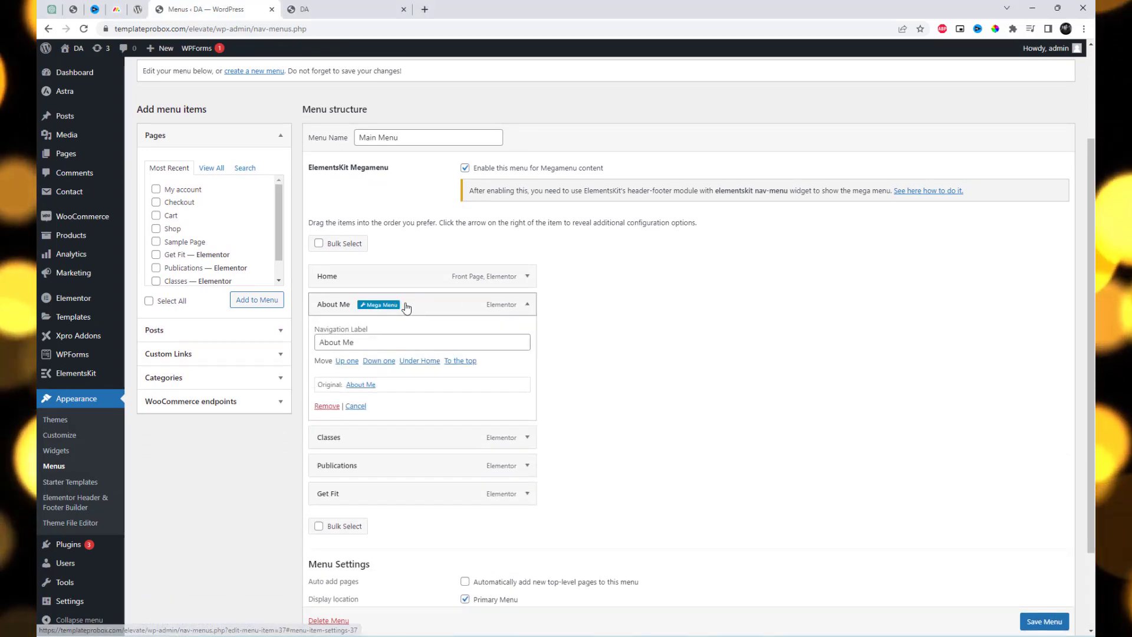
pyautogui.click(399, 306)
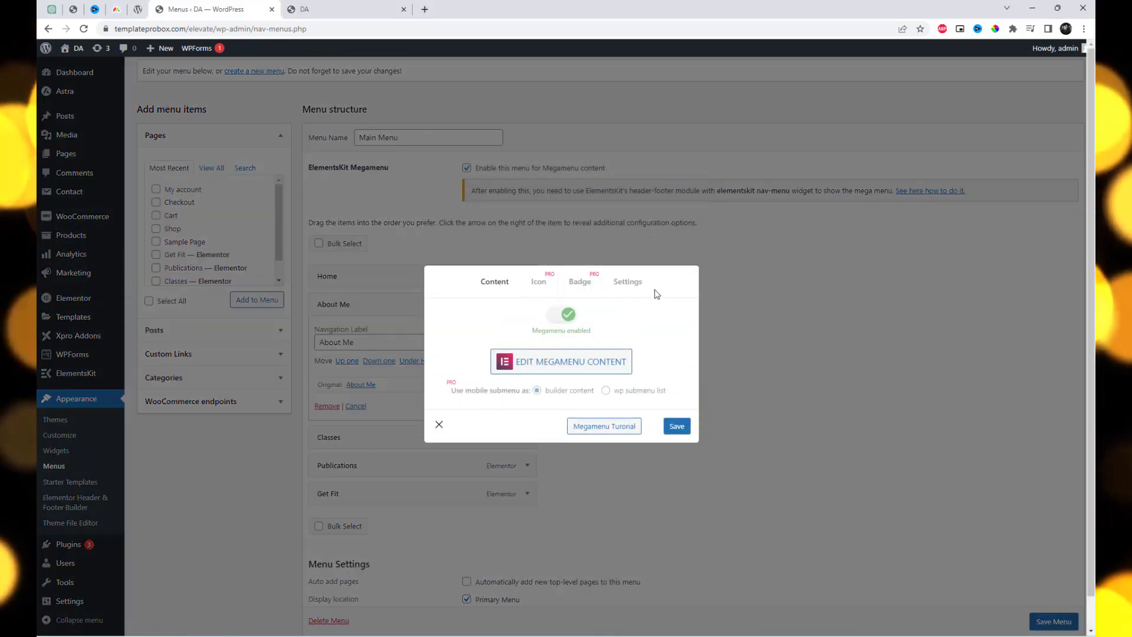
pyautogui.click(637, 289)
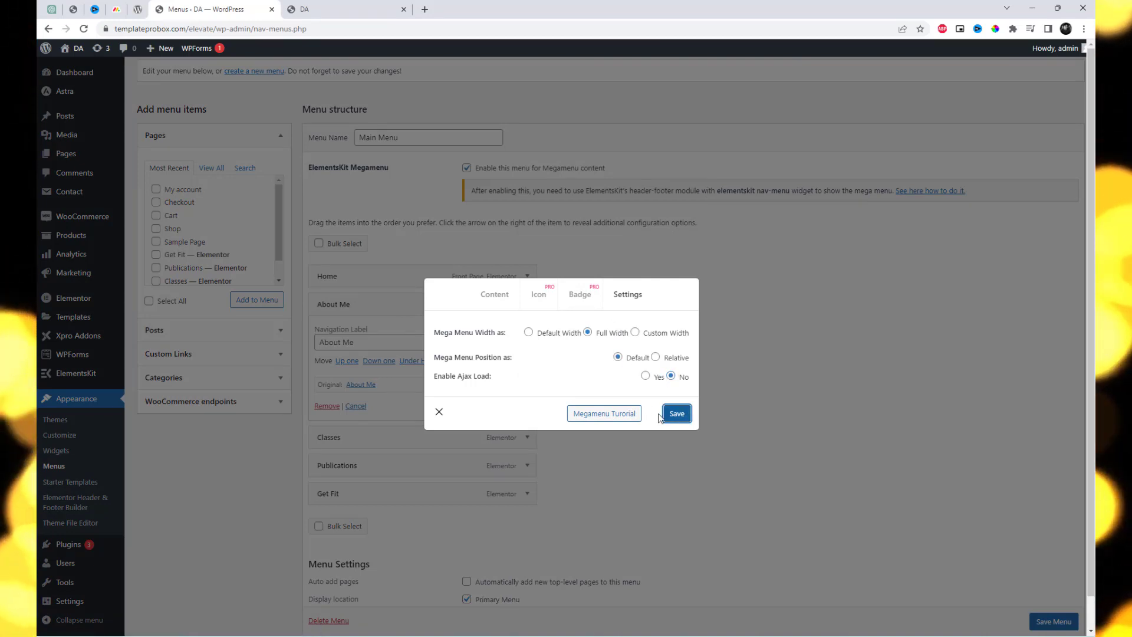
# Step: Open the About Me mega menu content for editing and add a flexbox container with four equal columns
pyautogui.click(504, 301)
pyautogui.click(549, 360)
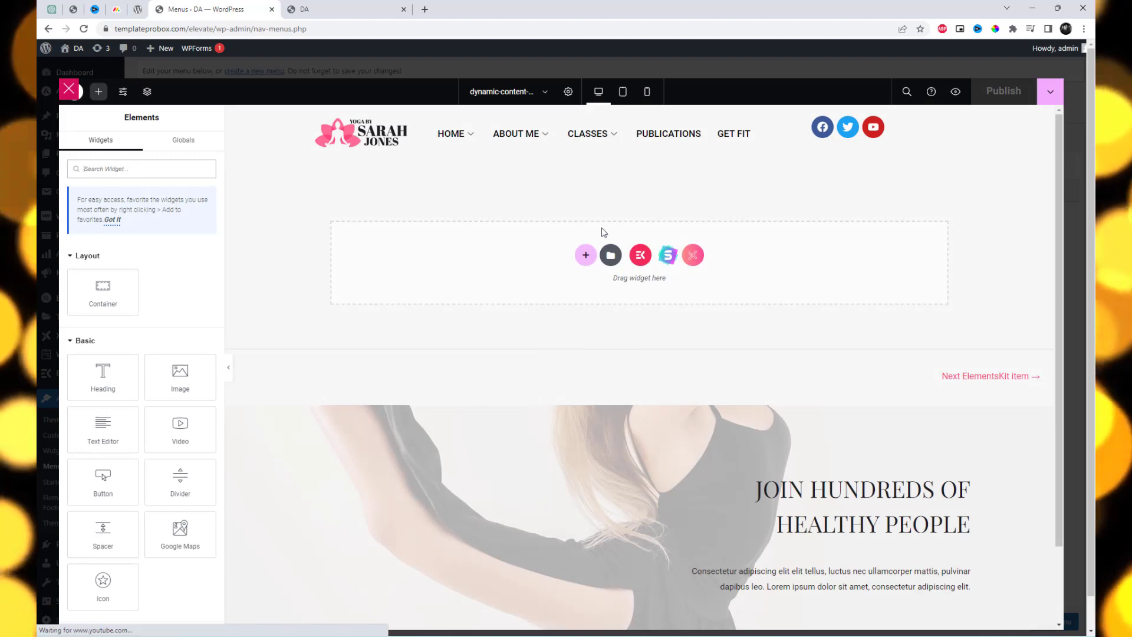
pyautogui.click(585, 255)
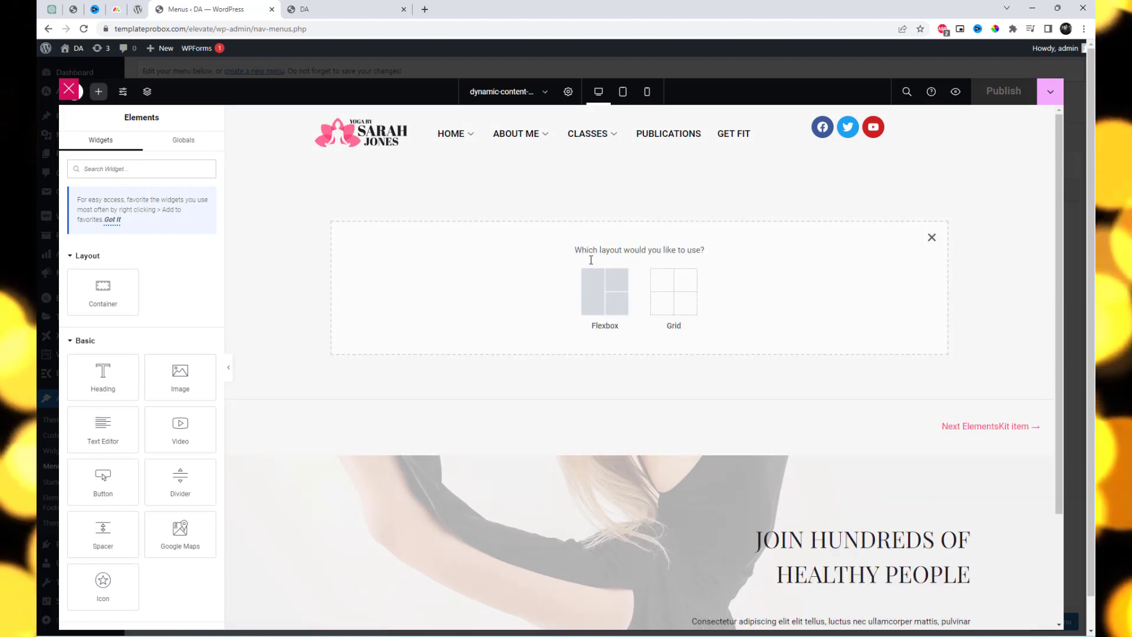
pyautogui.click(605, 299)
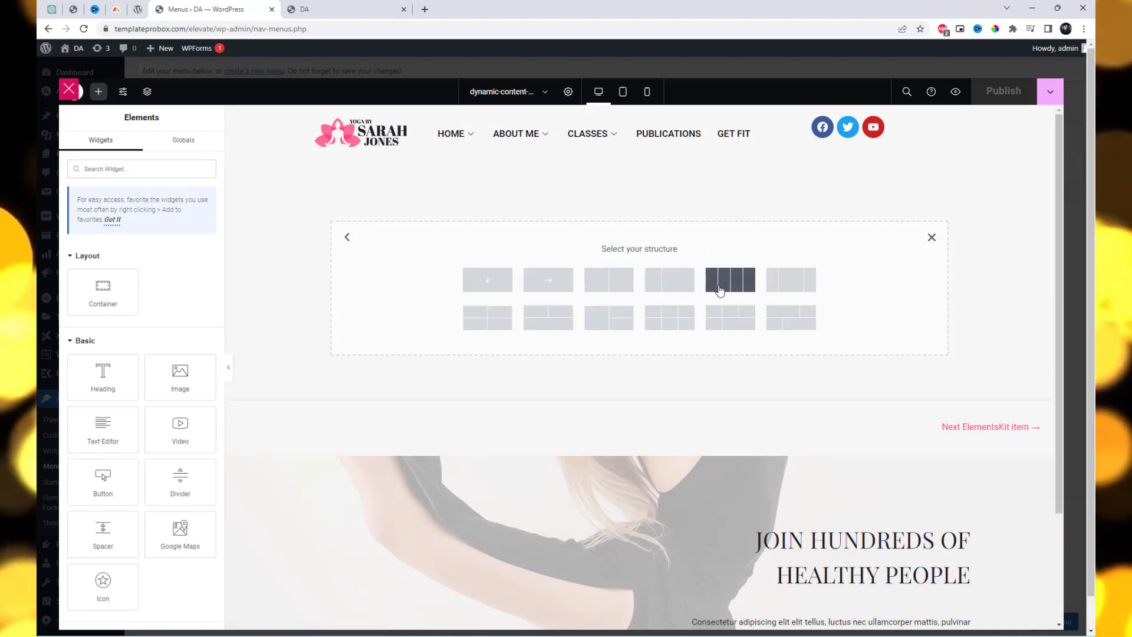
pyautogui.click(720, 291)
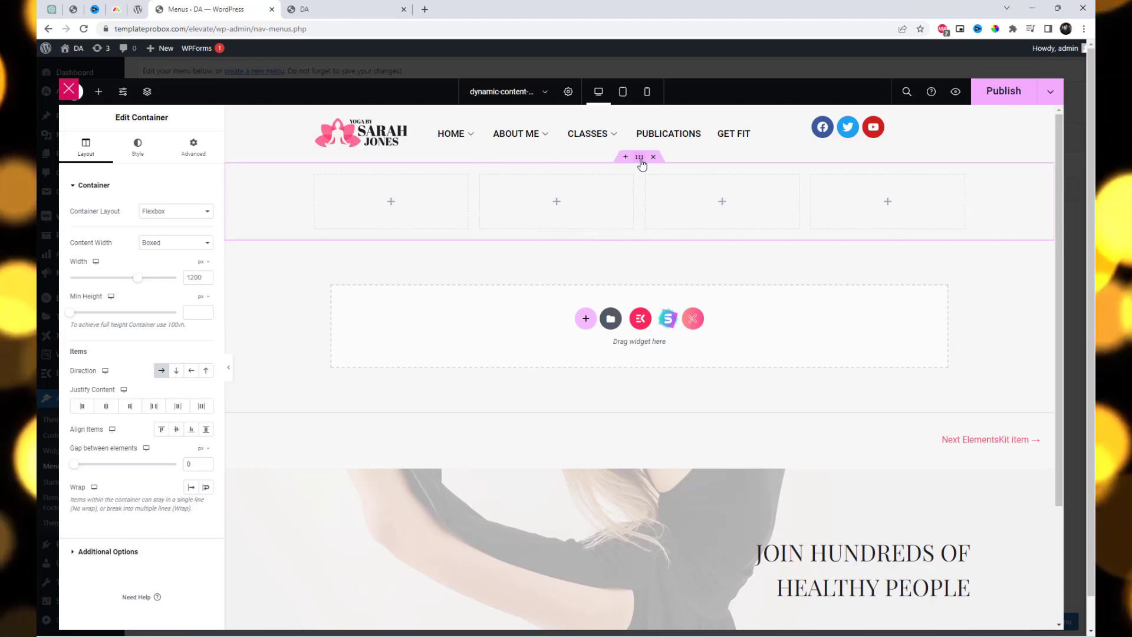
# Step: Give the four-column container a classic background in the white global color
pyautogui.click(137, 146)
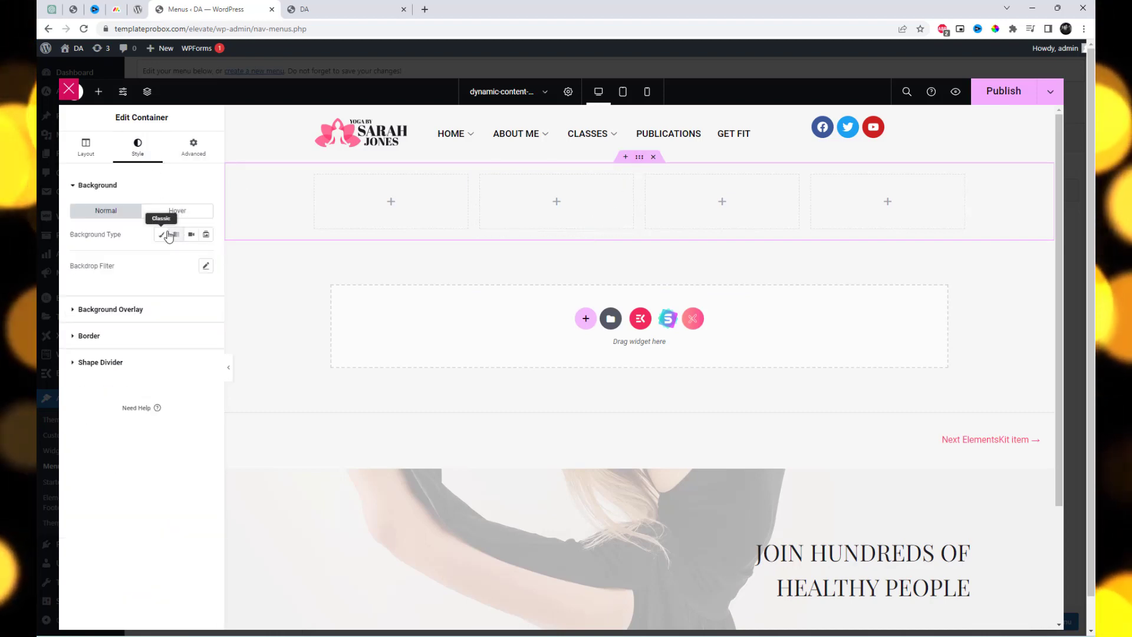
pyautogui.click(191, 257)
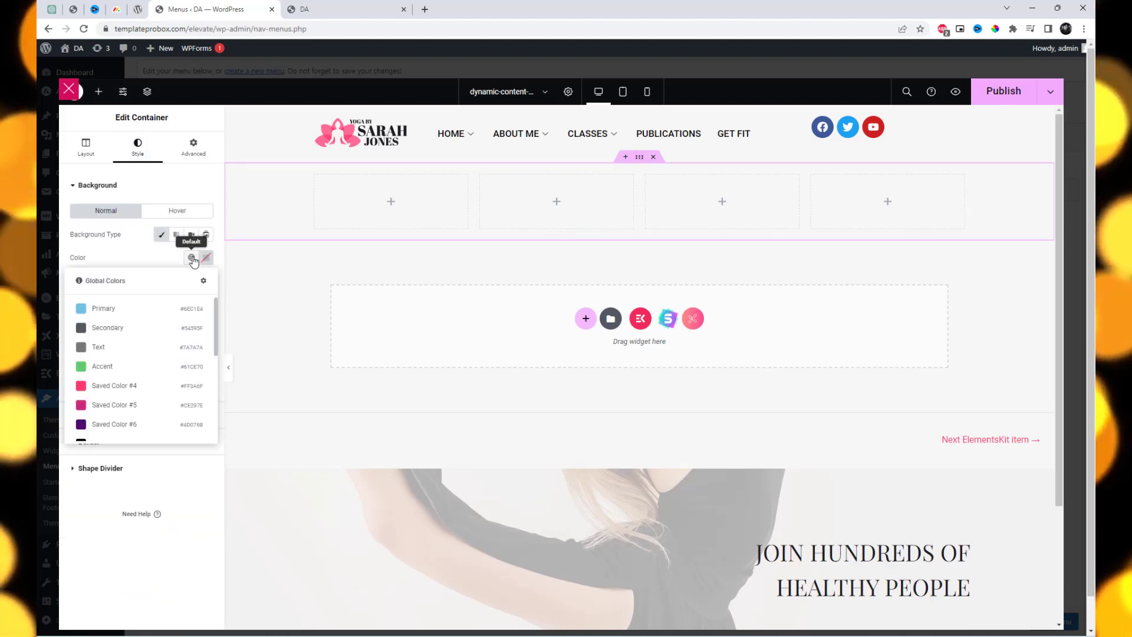
pyautogui.scroll(-3, 137, 403)
pyautogui.click(133, 373)
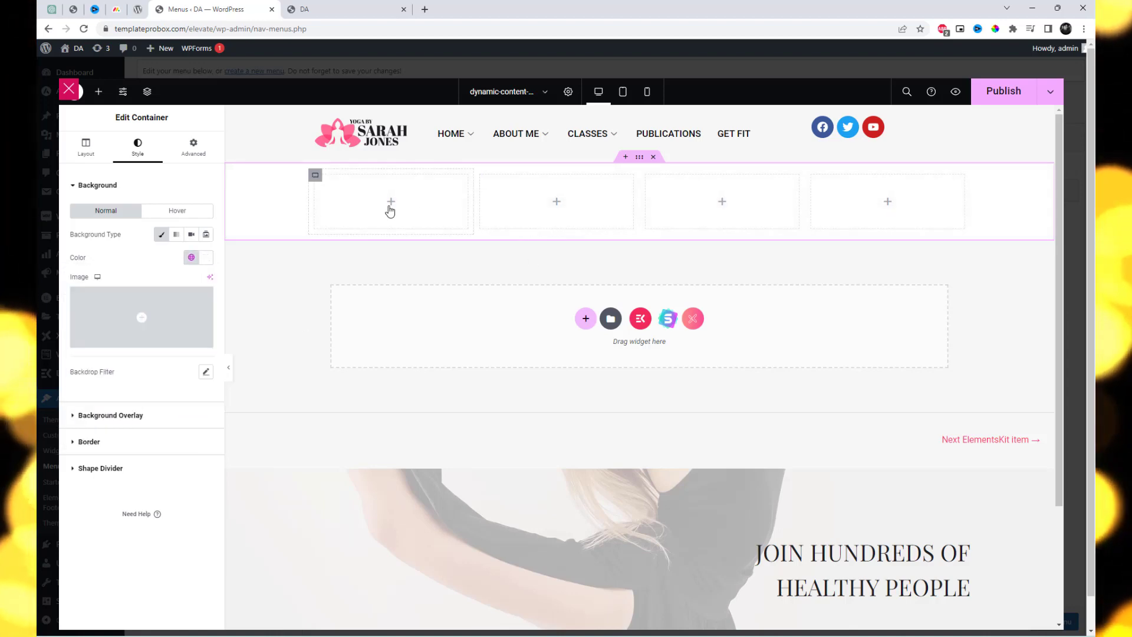
# Step: Find the Info List widget, place it in the first column and delete list items 2 and 3
pyautogui.click(391, 201)
pyautogui.click(155, 169)
pyautogui.write('icon')
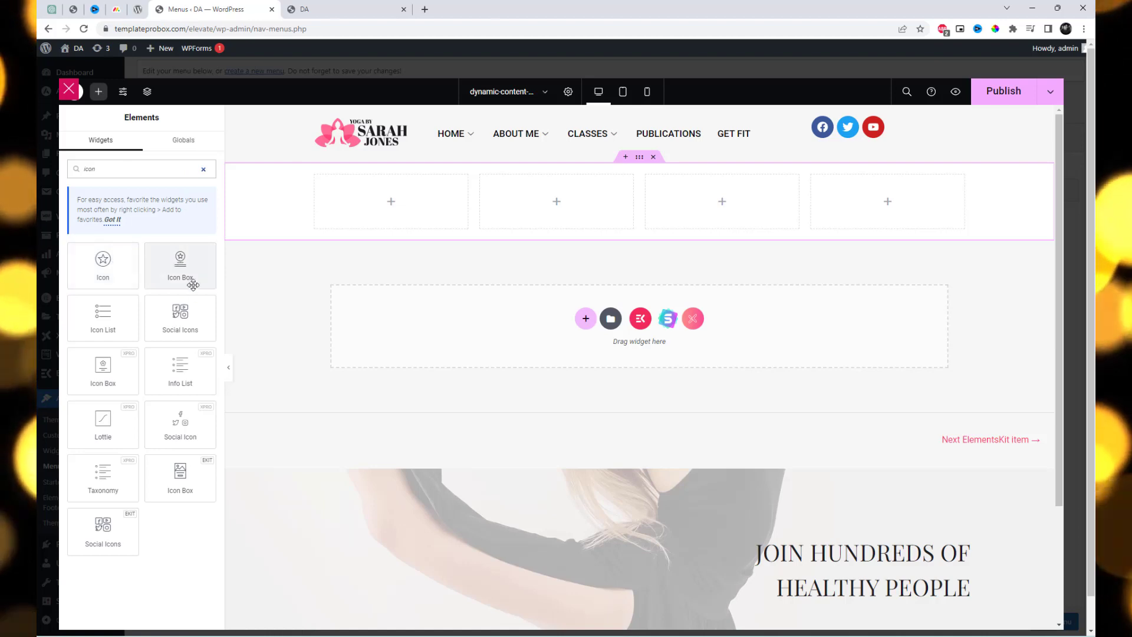
pyautogui.moveTo(195, 377); pyautogui.dragTo(381, 194)
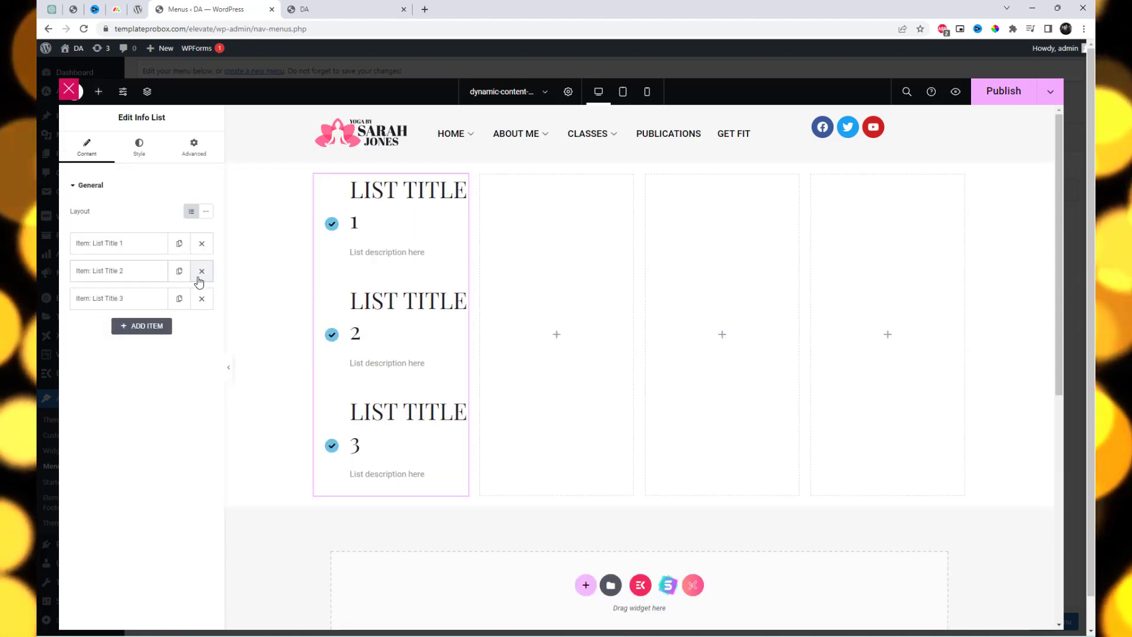
pyautogui.click(201, 271)
pyautogui.click(201, 271)
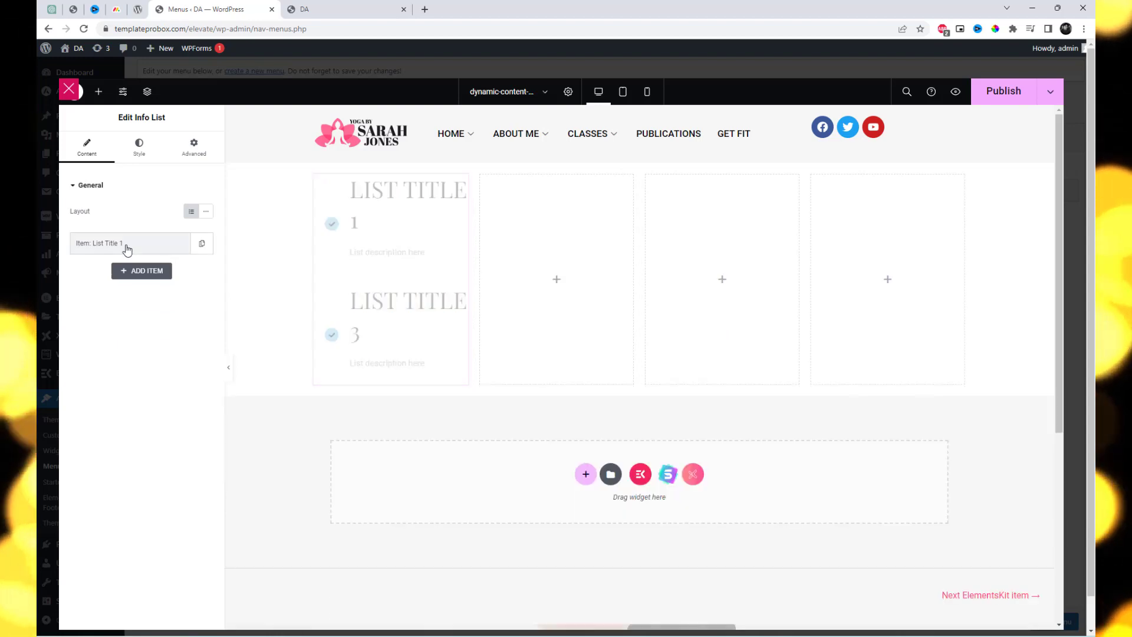
# Step: Title the remaining list item "Sub Menu 01" and set its link to #
pyautogui.click(132, 252)
pyautogui.tripleClick(132, 397)
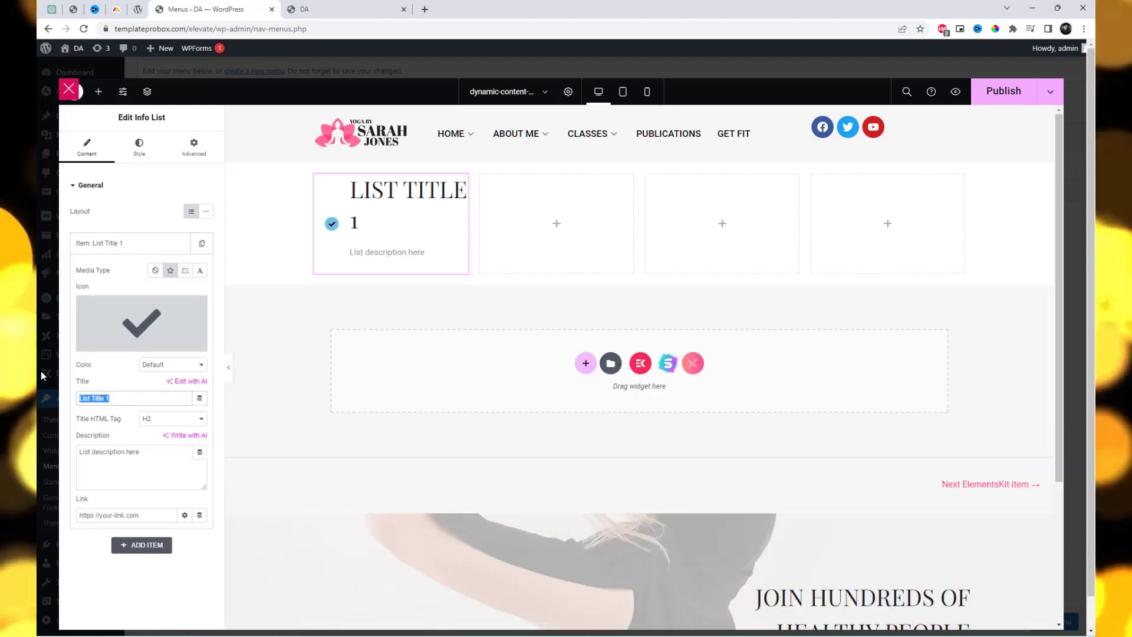
pyautogui.write('Sub ')
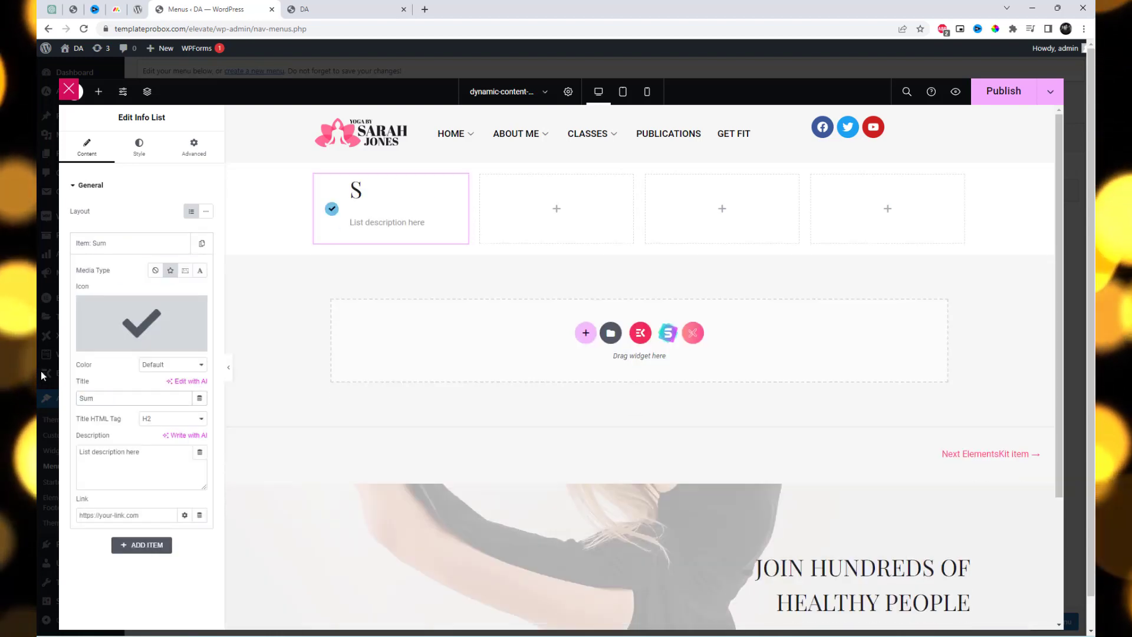
pyautogui.write('Menu ')
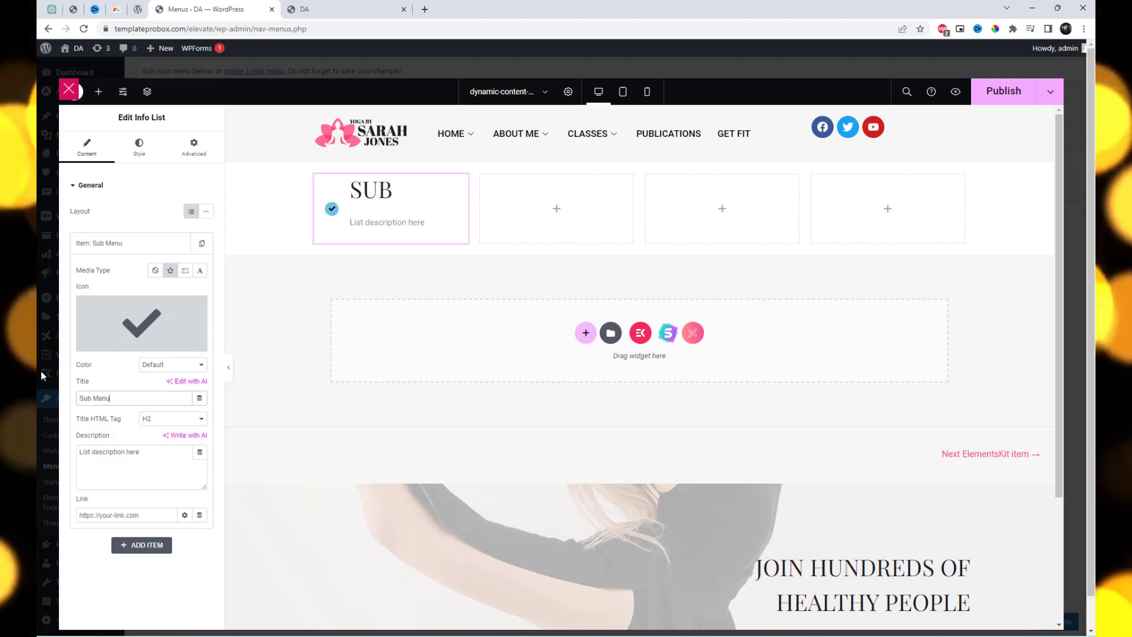
pyautogui.write('01')
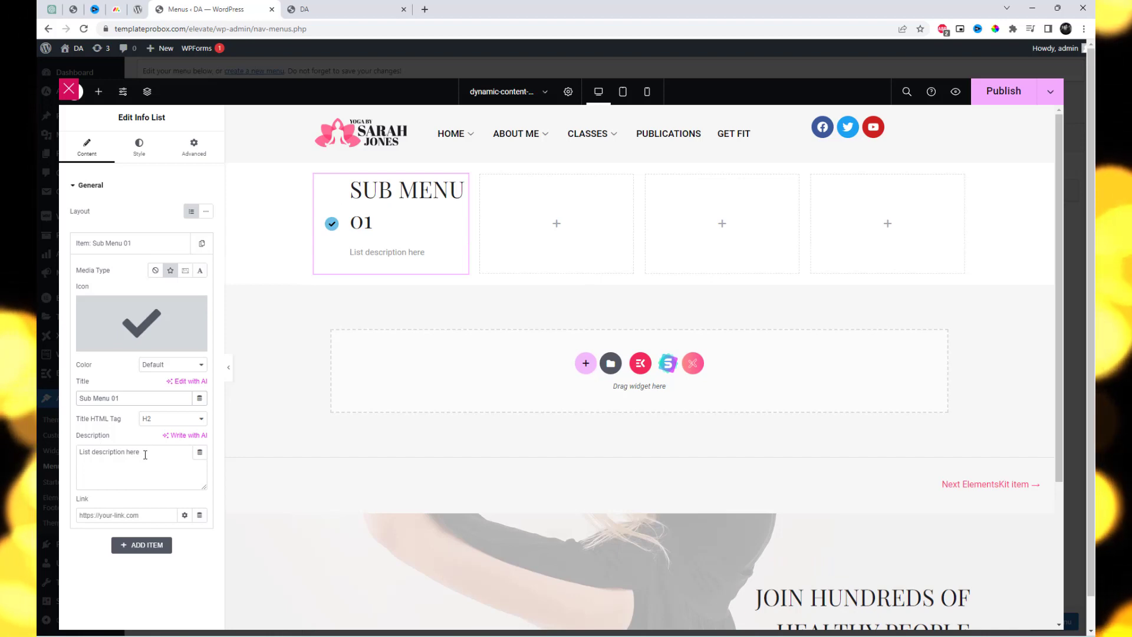
pyautogui.click(139, 515)
pyautogui.write('#')
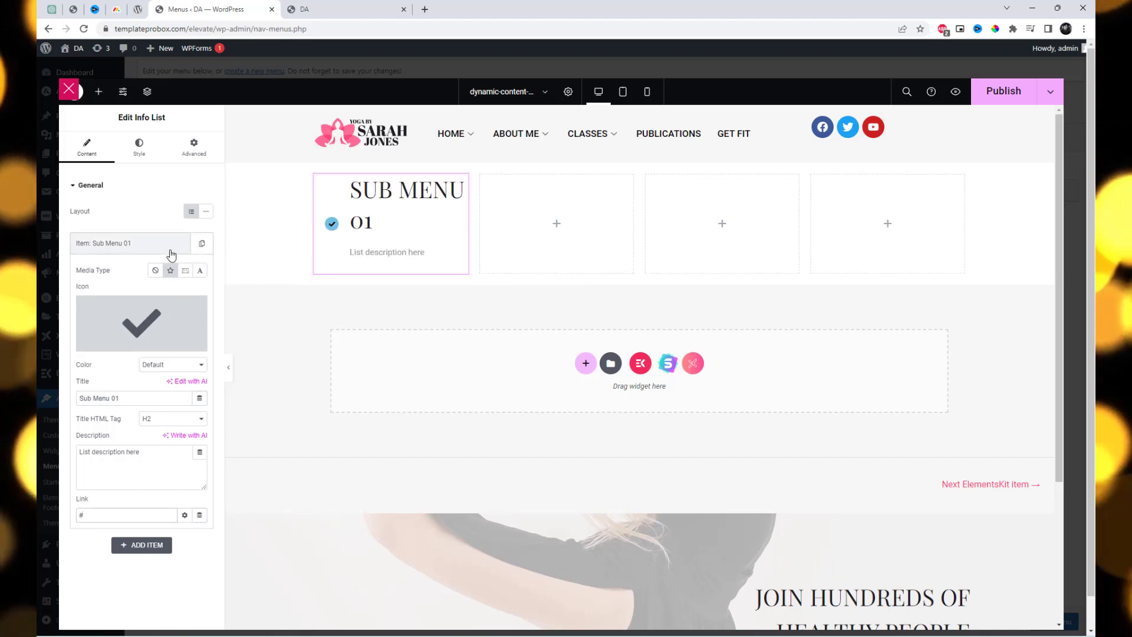
# Step: Set the Sub Menu 01 item's title HTML tag to H5 and collapse the item
pyautogui.click(170, 419)
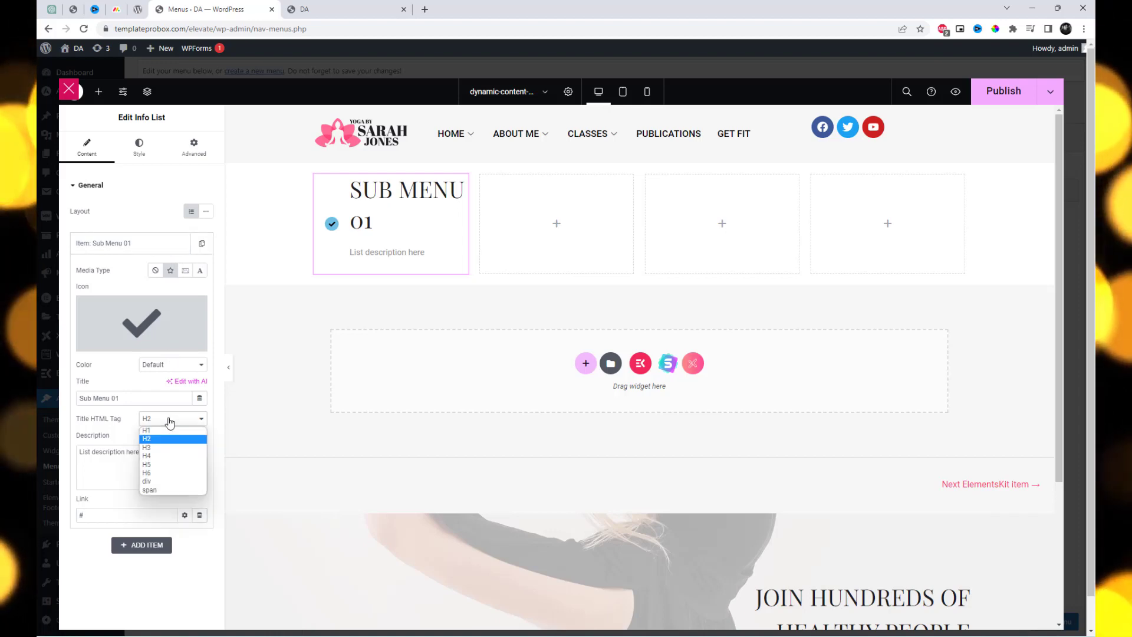
pyautogui.click(167, 473)
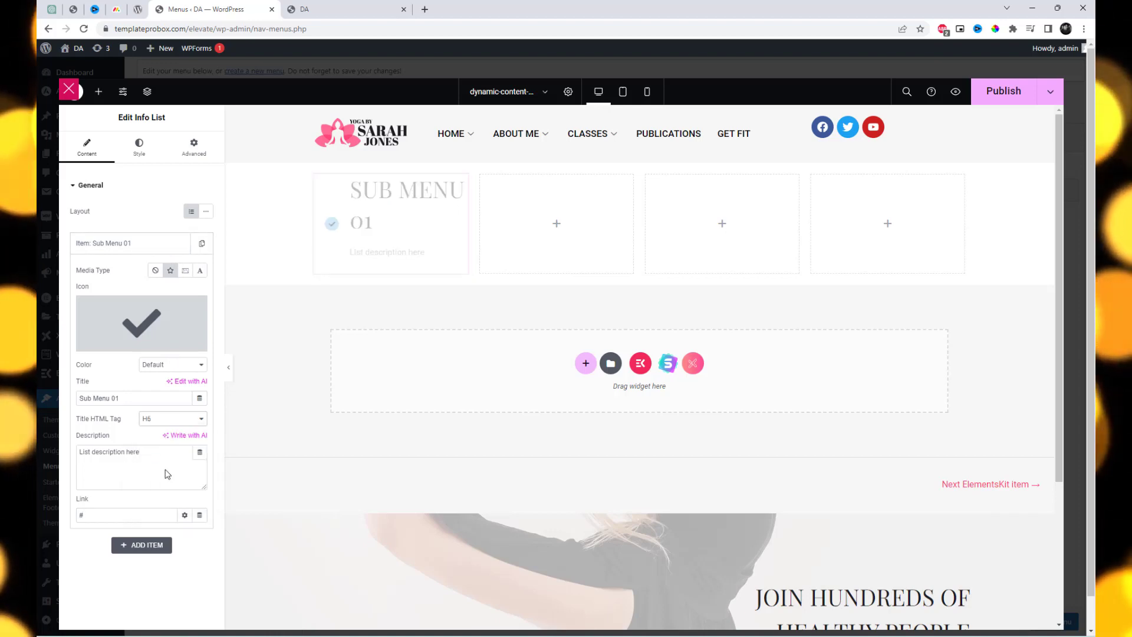
pyautogui.click(166, 418)
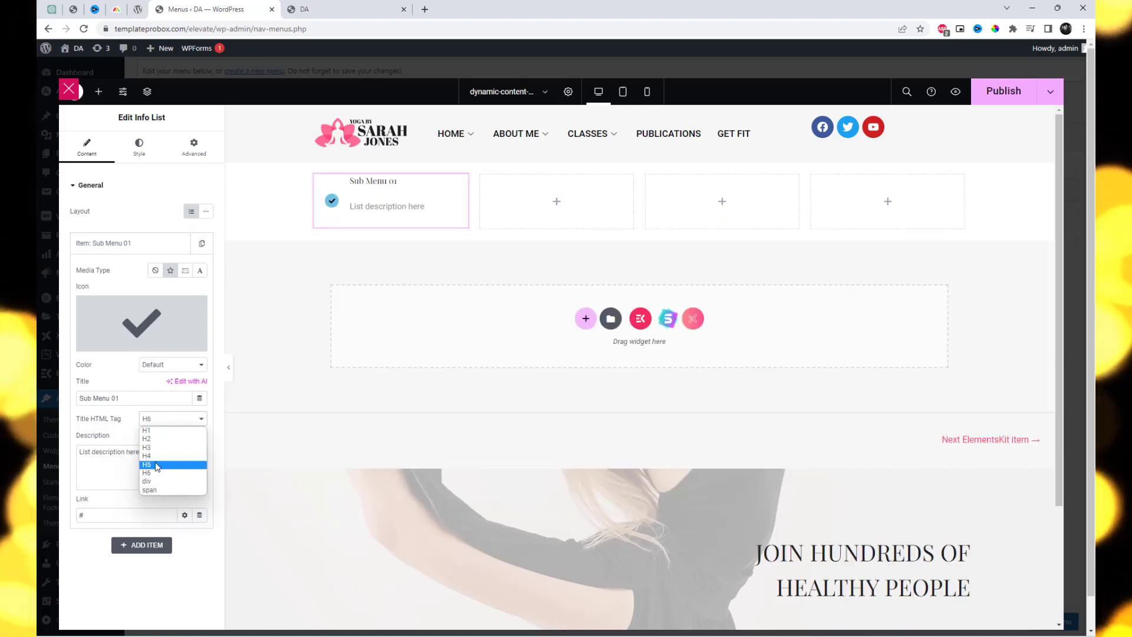
pyautogui.click(157, 465)
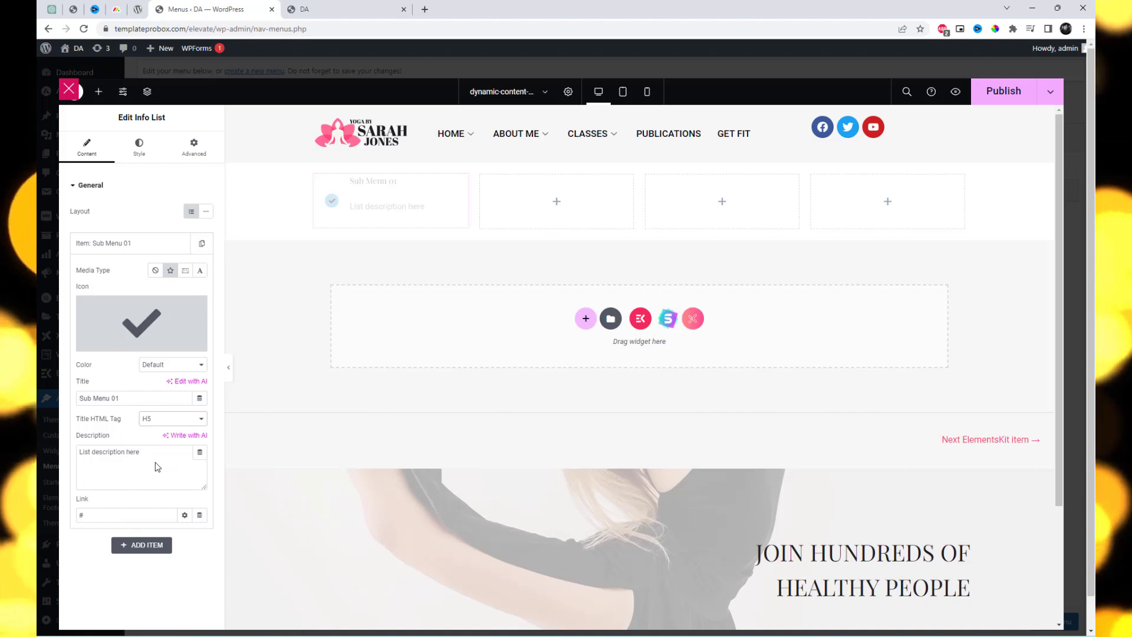
pyautogui.click(142, 243)
# Step: Set the info list's media alignment to Top in its style settings
pyautogui.click(139, 147)
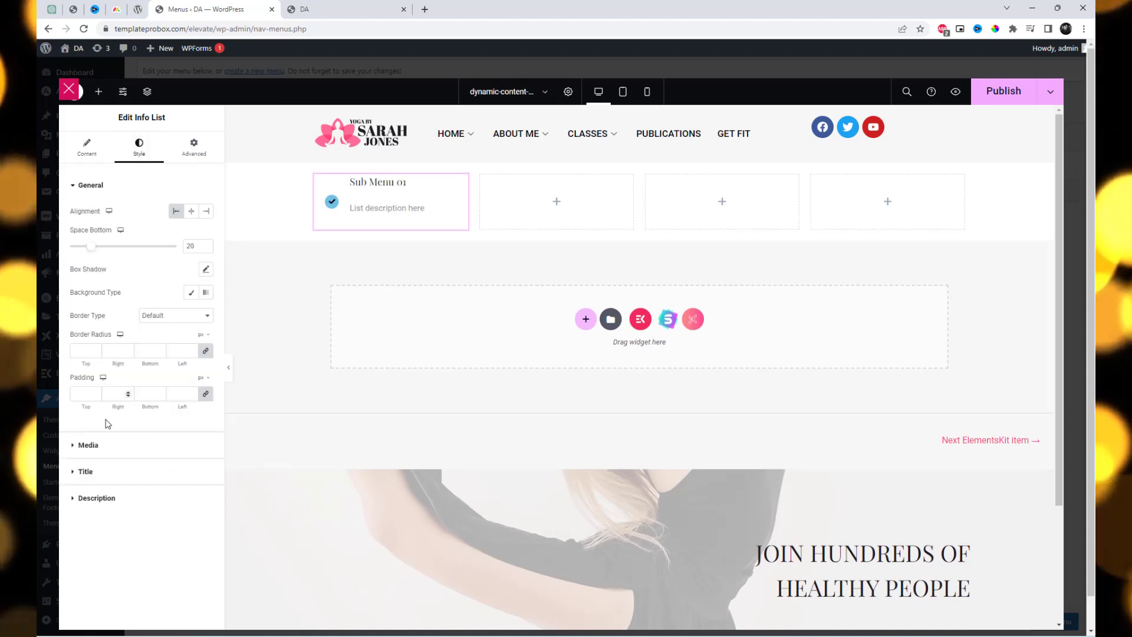
pyautogui.click(88, 445)
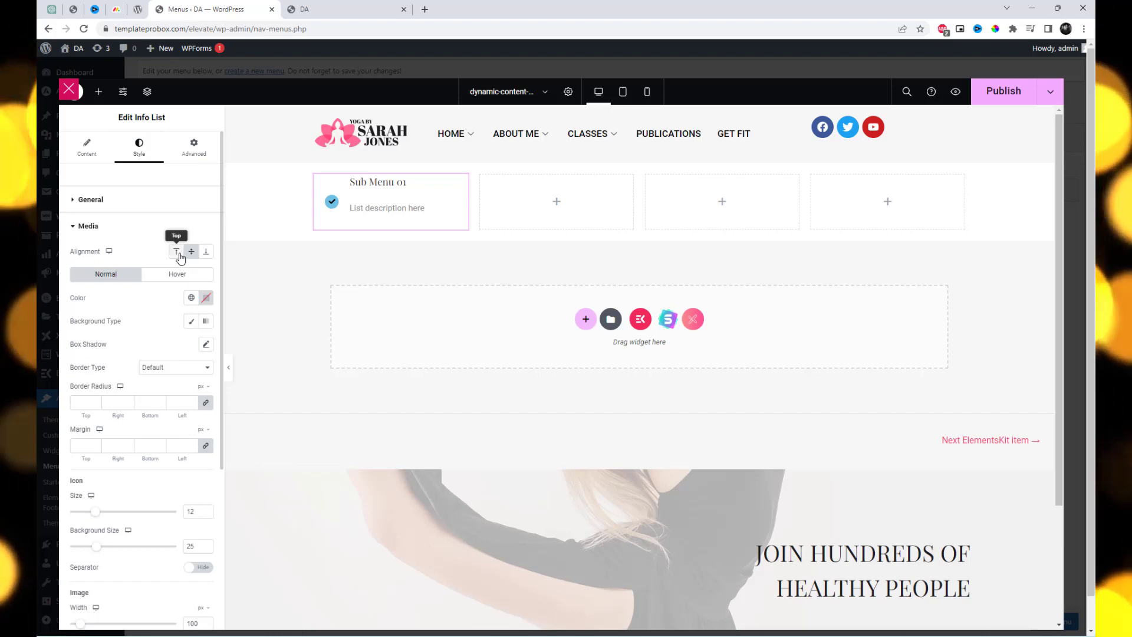
# Step: Try center alignment for the info list and return it to left
pyautogui.click(136, 204)
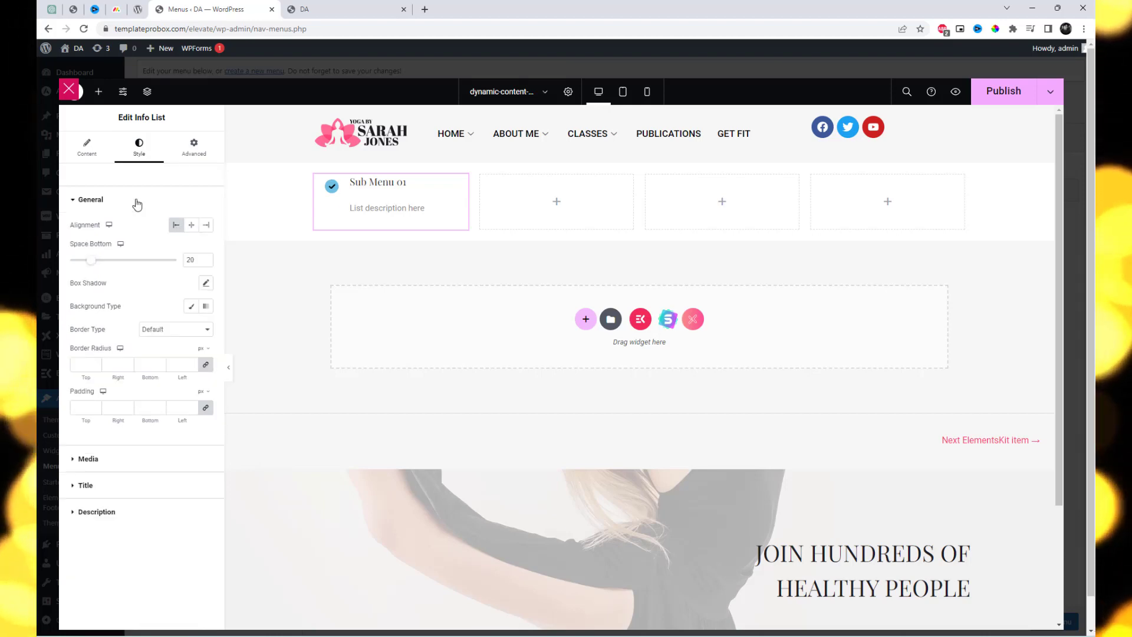
pyautogui.click(192, 226)
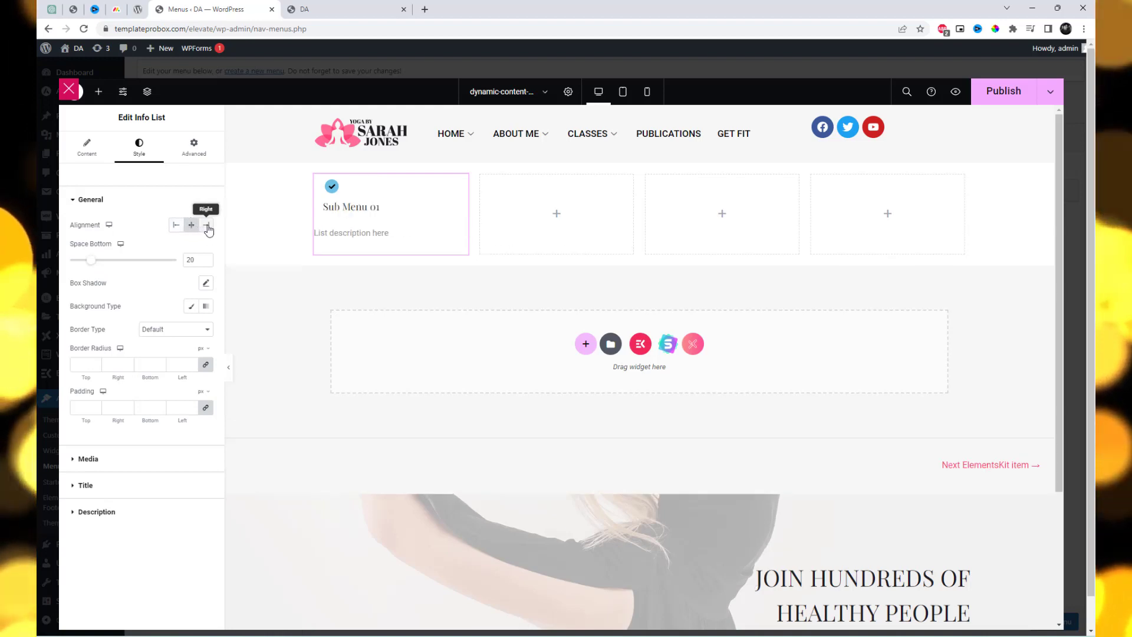
pyautogui.click(208, 228)
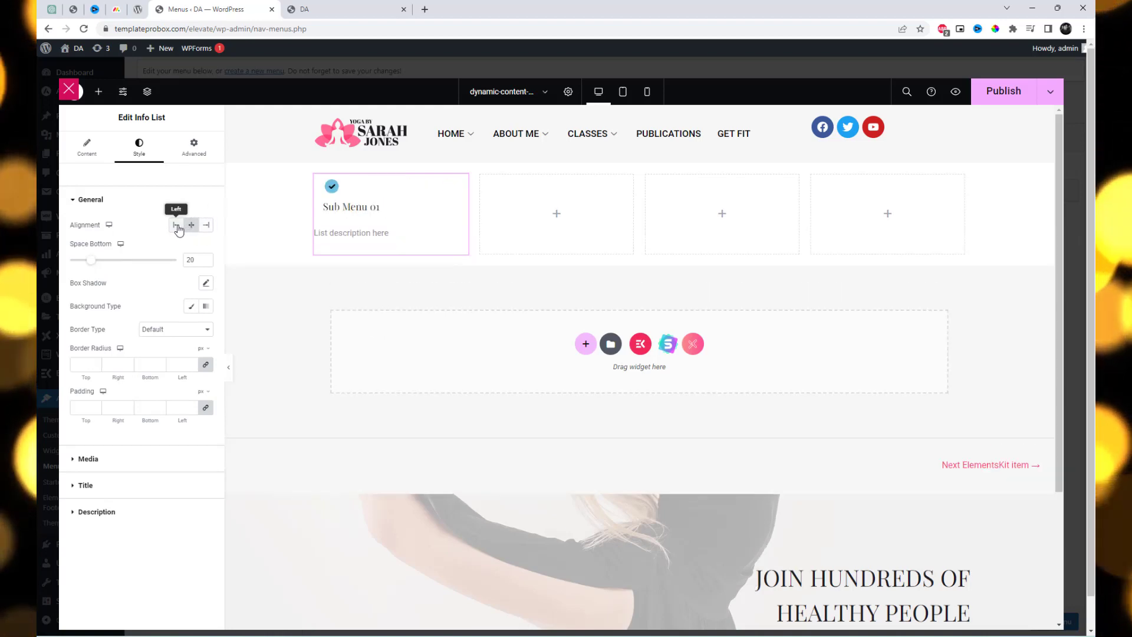
pyautogui.click(177, 225)
# Step: Set the line height of the info list's title typography to 25 px
pyautogui.click(118, 490)
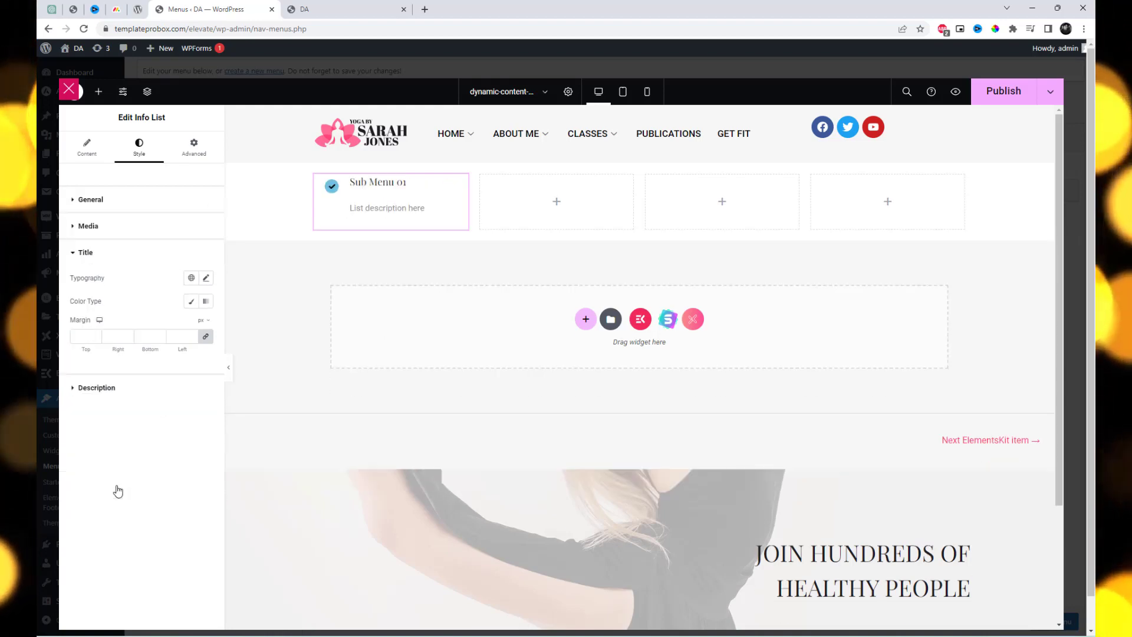
pyautogui.click(206, 278)
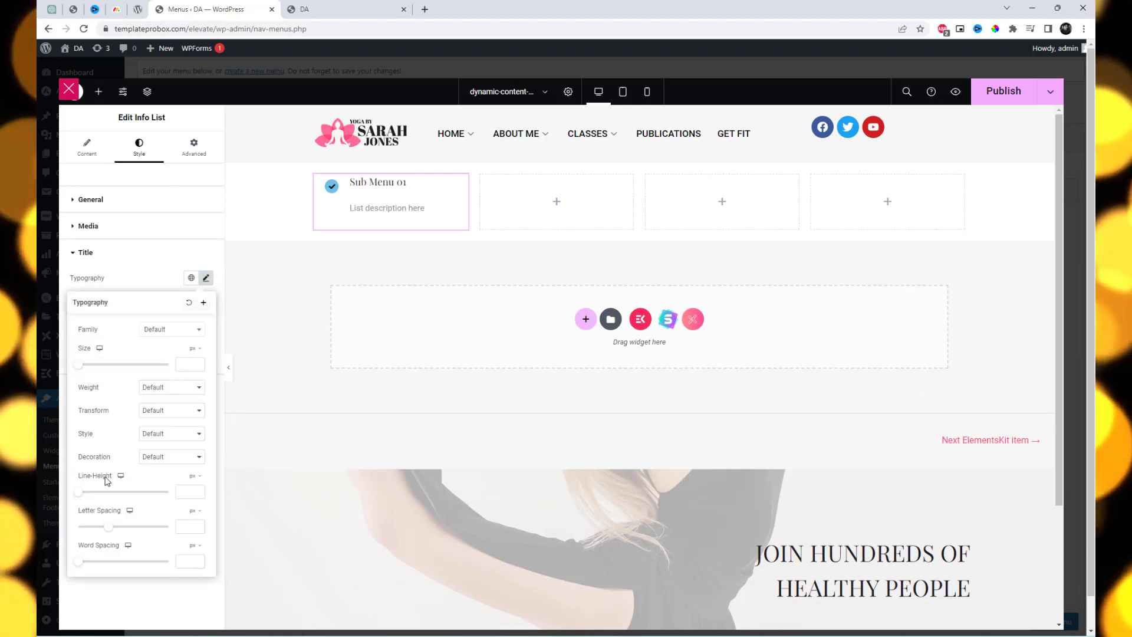
pyautogui.moveTo(81, 491); pyautogui.dragTo(104, 502)
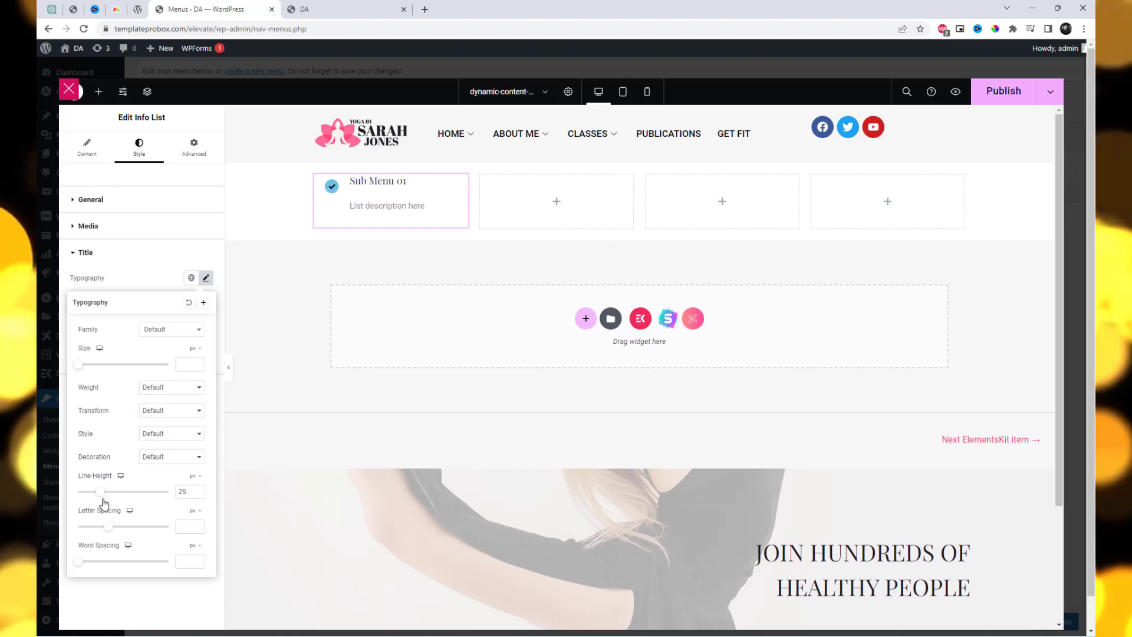
pyautogui.click(142, 267)
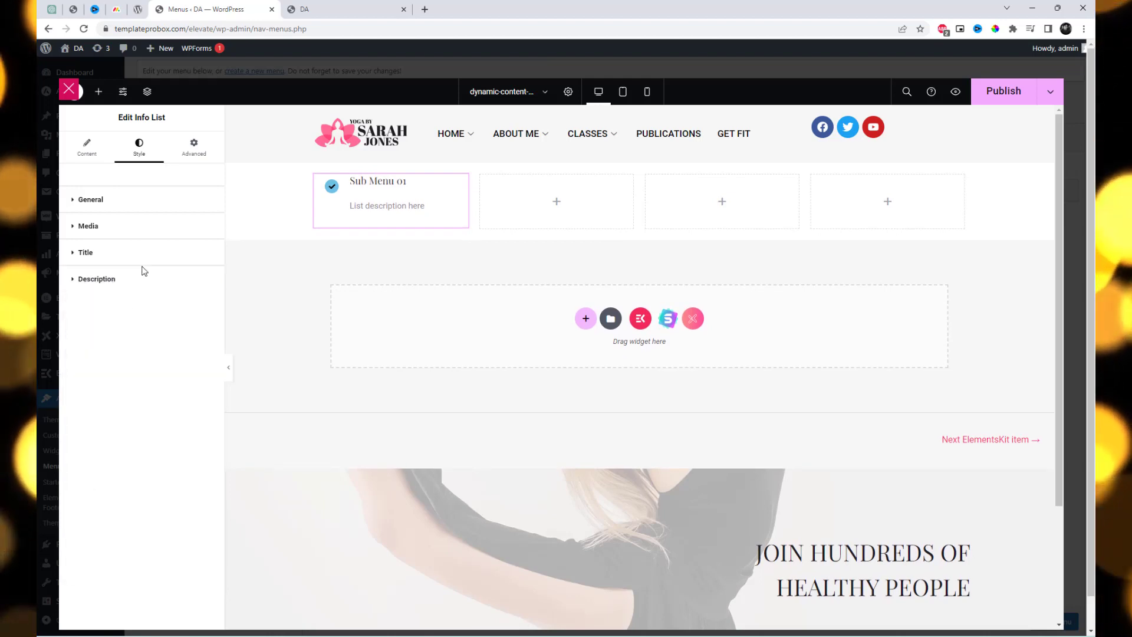
# Step: Set the line height of the info list's description typography to 1 px
pyautogui.click(207, 304)
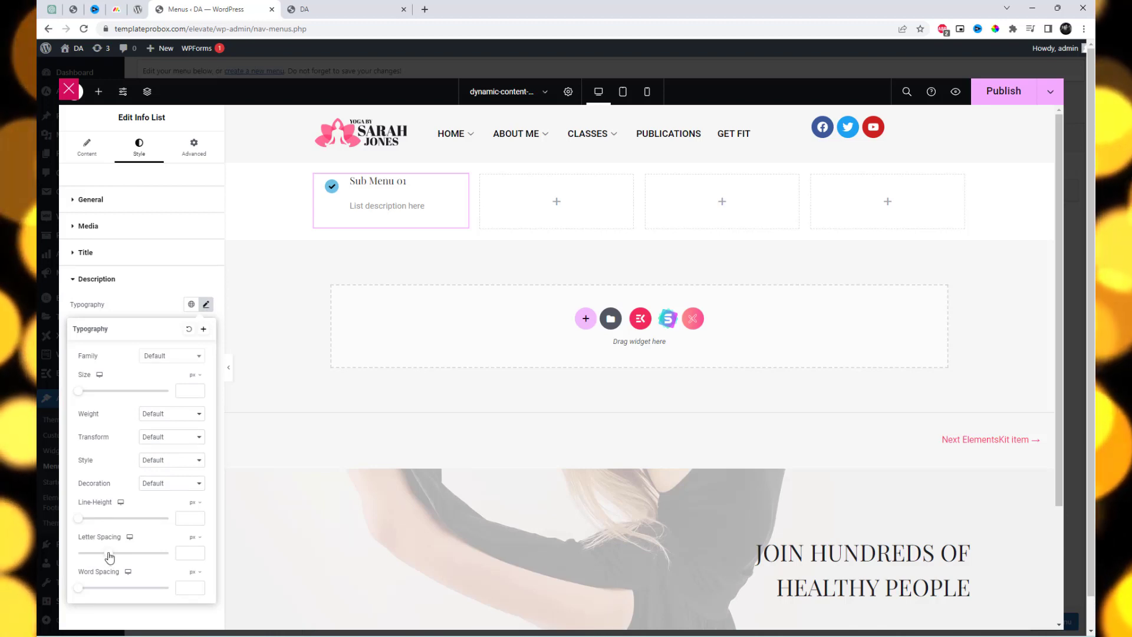
pyautogui.moveTo(79, 522); pyautogui.dragTo(89, 519)
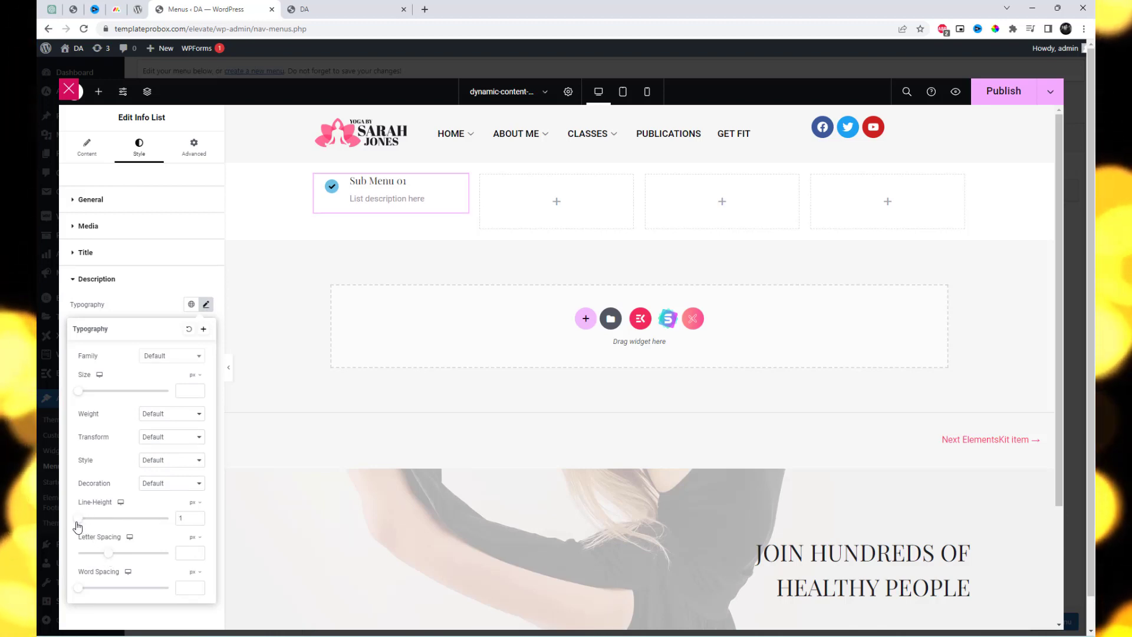
pyautogui.click(154, 292)
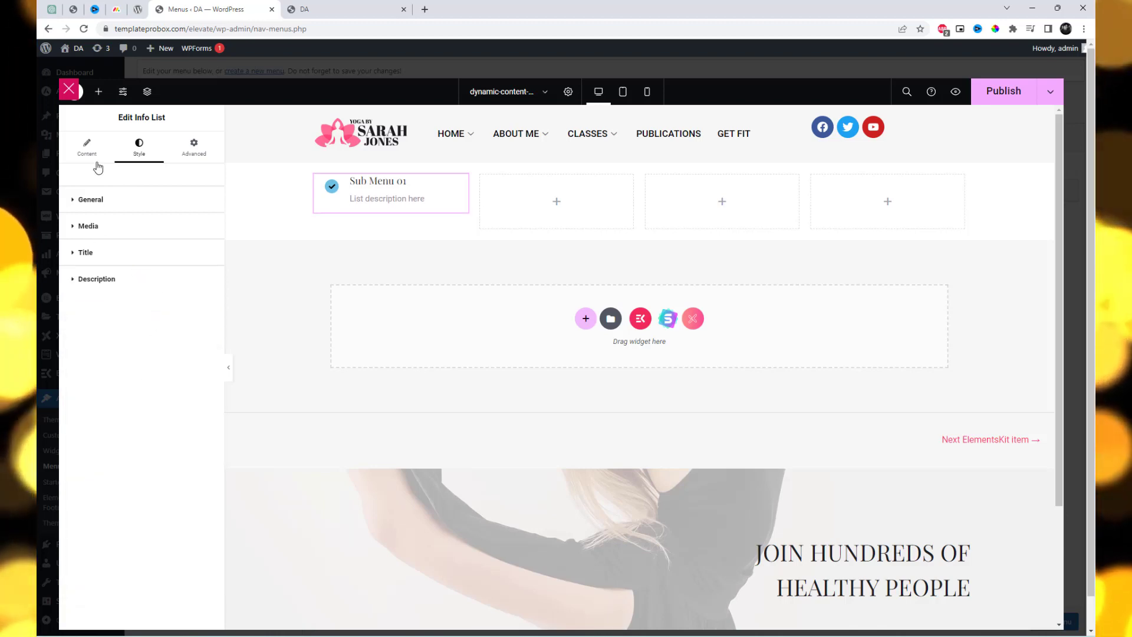
# Step: Give the info list's icon a classic background in the global color #FF3A6F
pyautogui.click(118, 230)
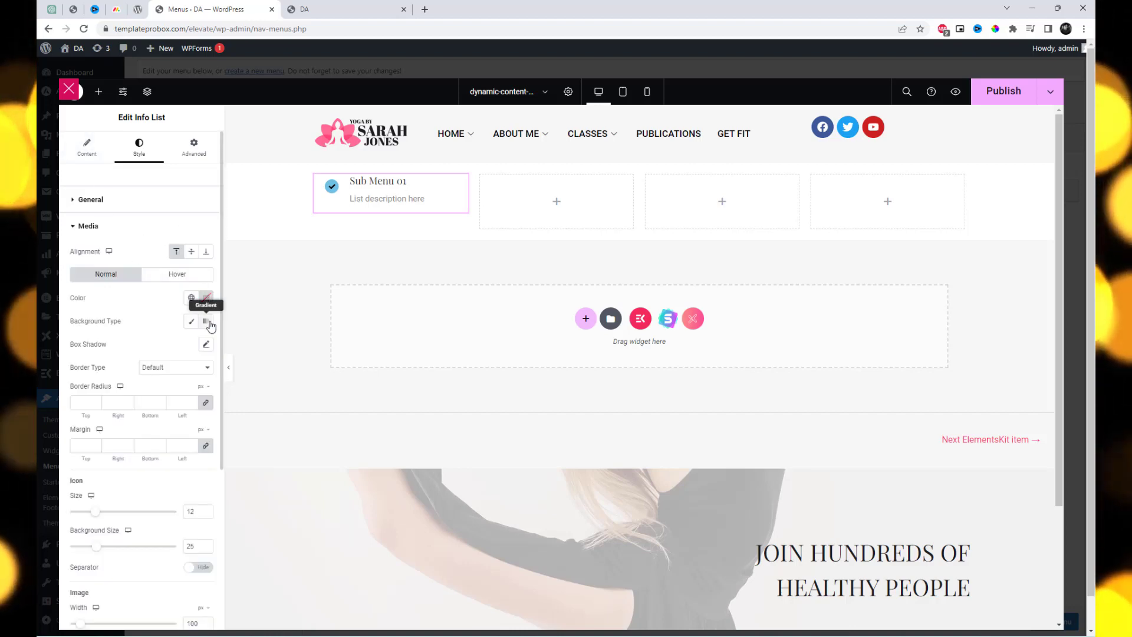
pyautogui.click(190, 321)
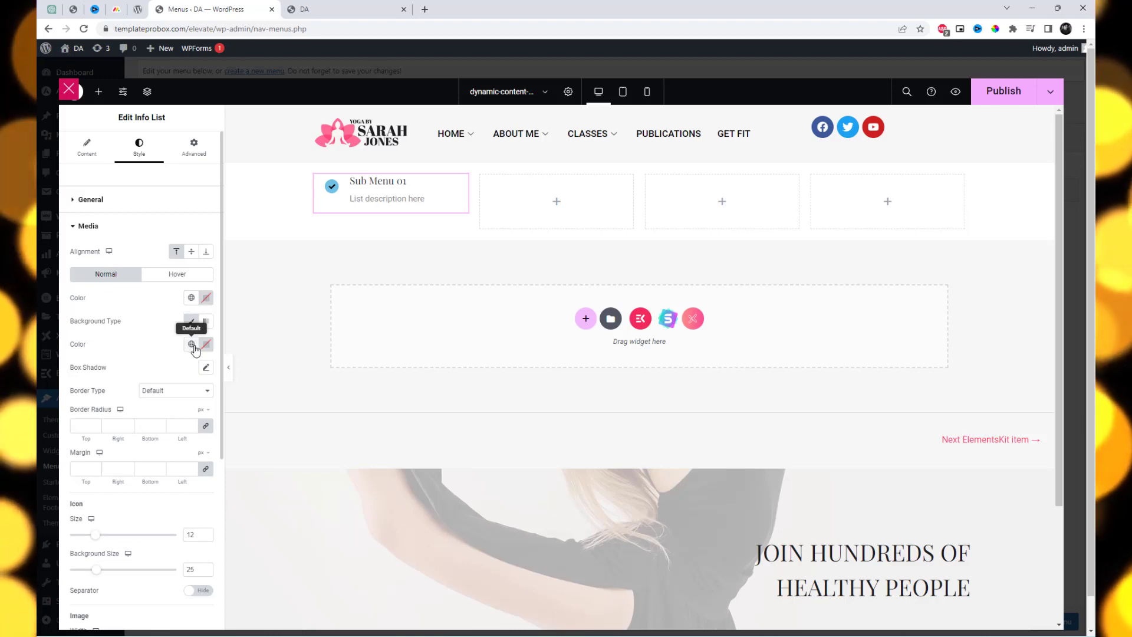
pyautogui.click(192, 345)
pyautogui.click(138, 471)
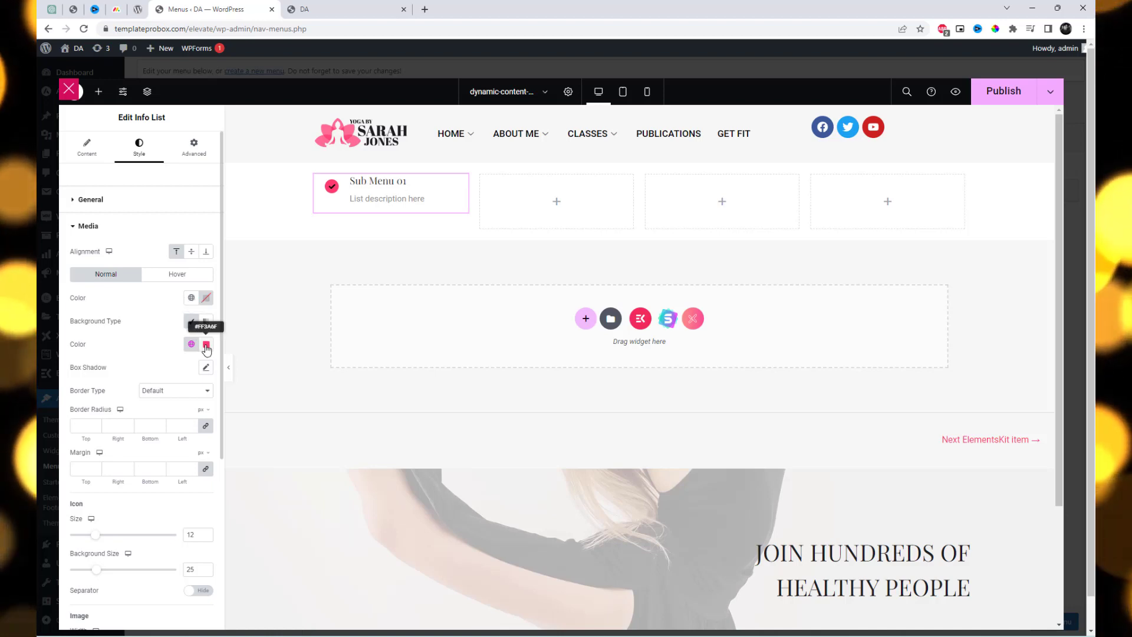
# Step: Color the info list's icon white and give its hover state a classic background in the global color Saved Color #5
pyautogui.click(206, 298)
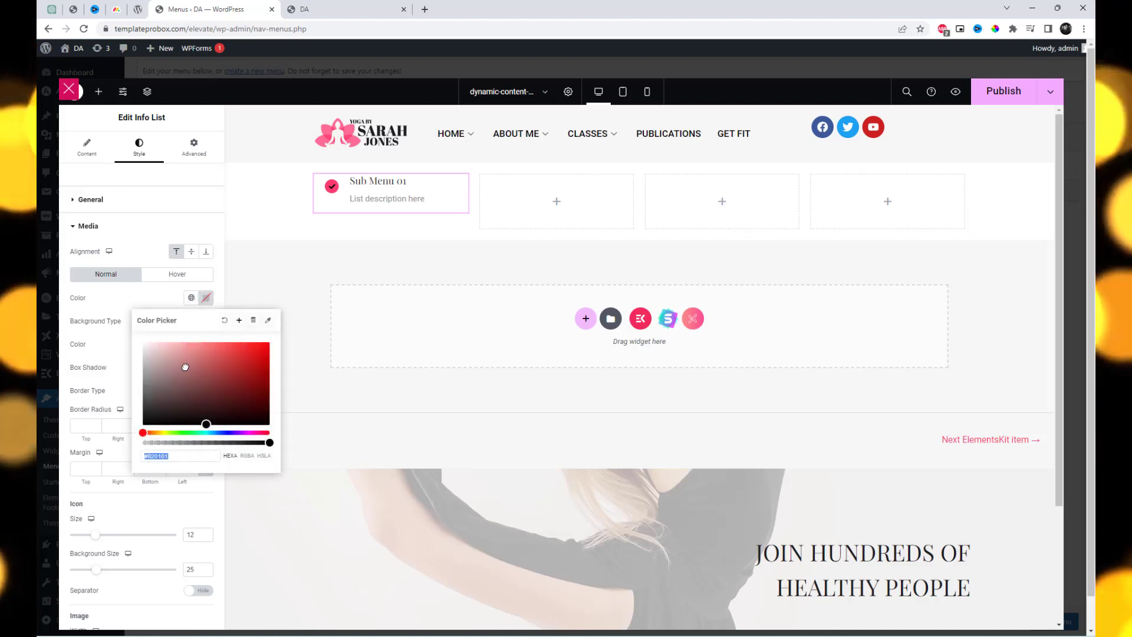
pyautogui.click(116, 350)
pyautogui.click(171, 275)
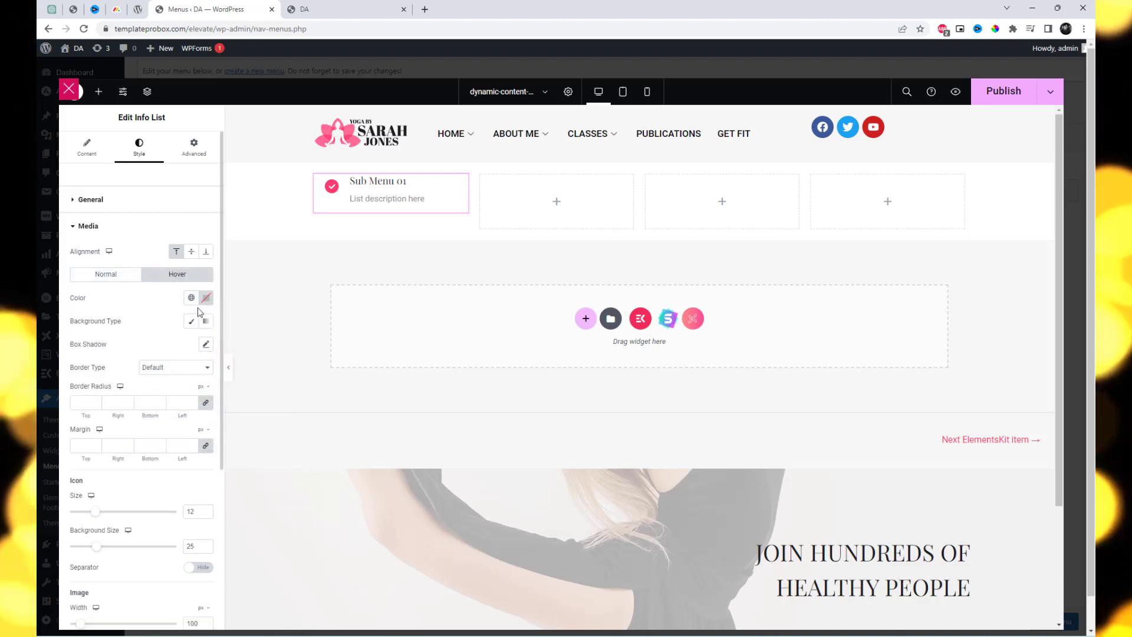
pyautogui.click(192, 322)
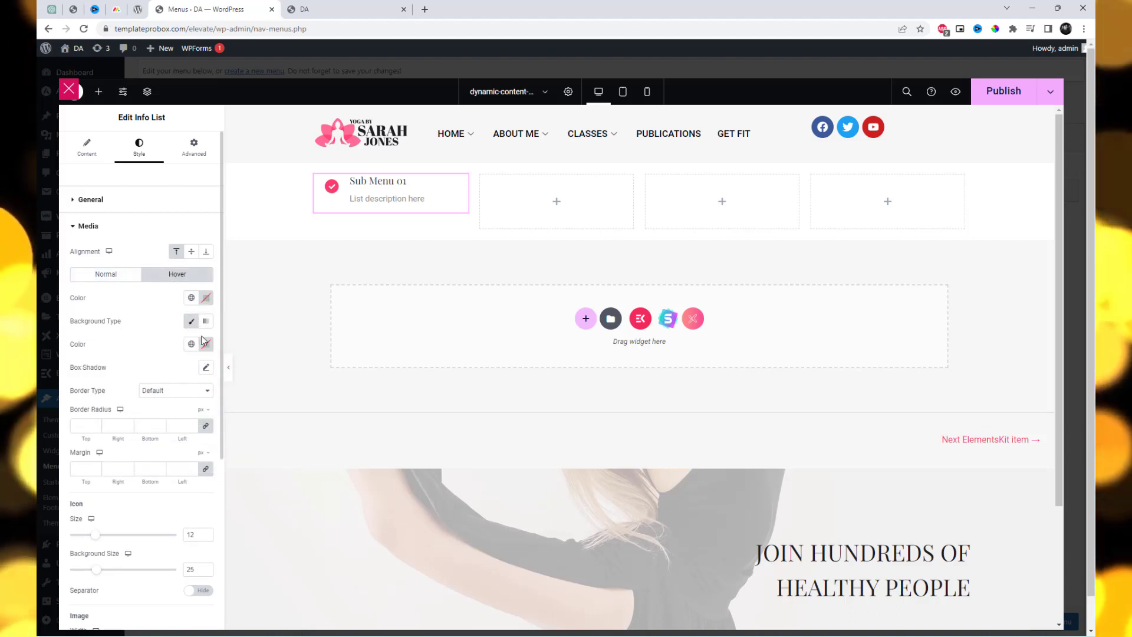
pyautogui.click(191, 345)
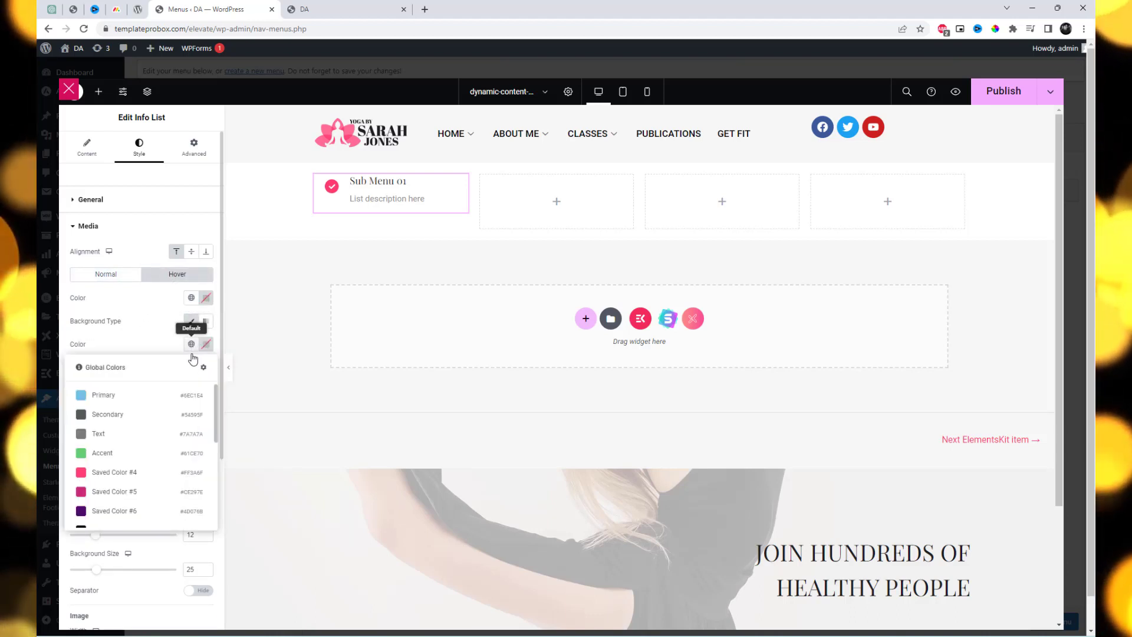
pyautogui.click(144, 490)
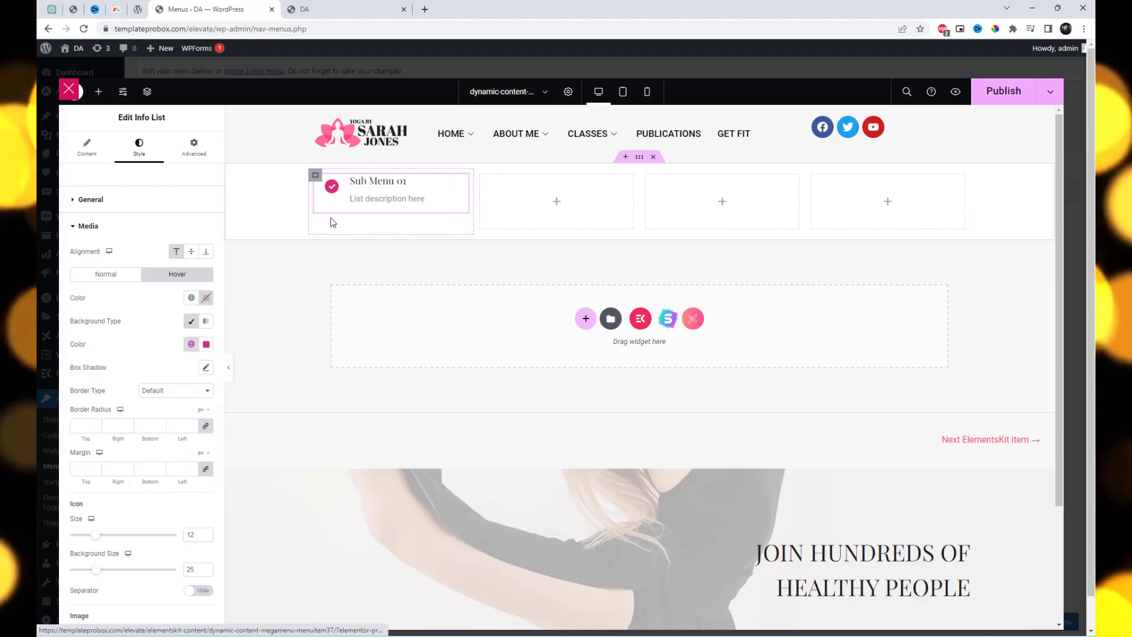
# Step: Duplicate the Sub Menu 01 item until the info list holds four items
pyautogui.click(87, 146)
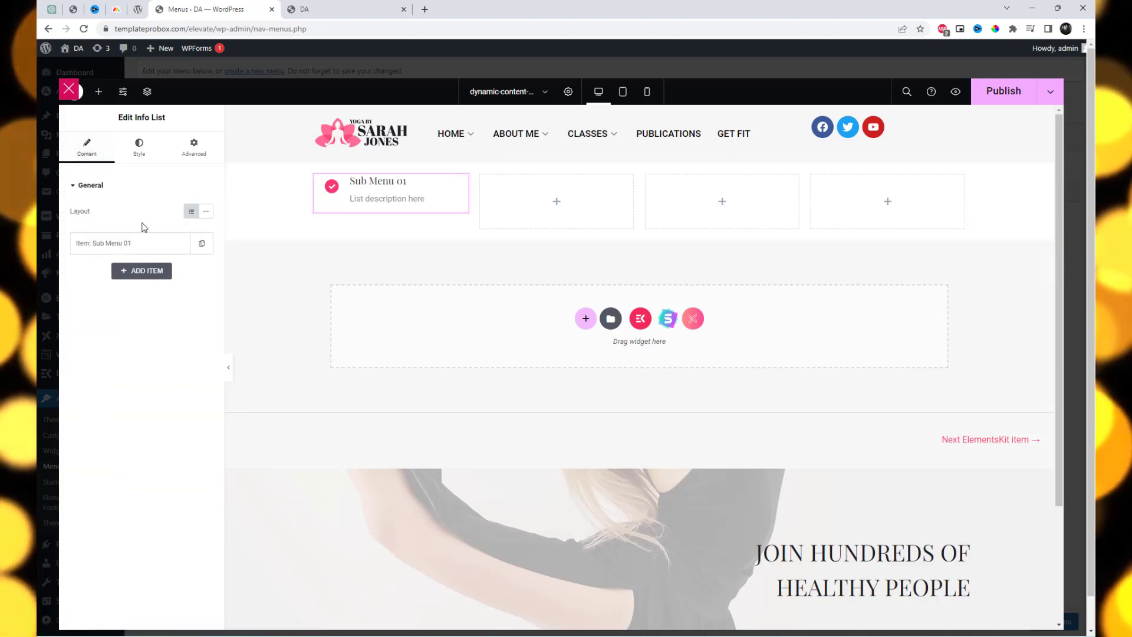
pyautogui.click(200, 244)
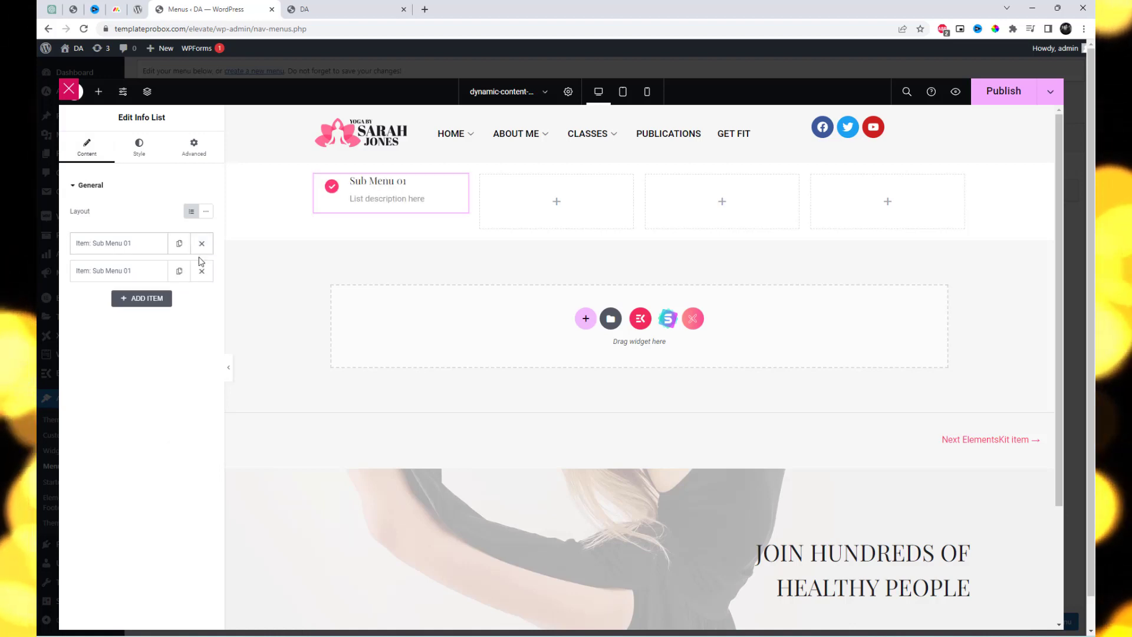
pyautogui.click(179, 271)
pyautogui.click(179, 298)
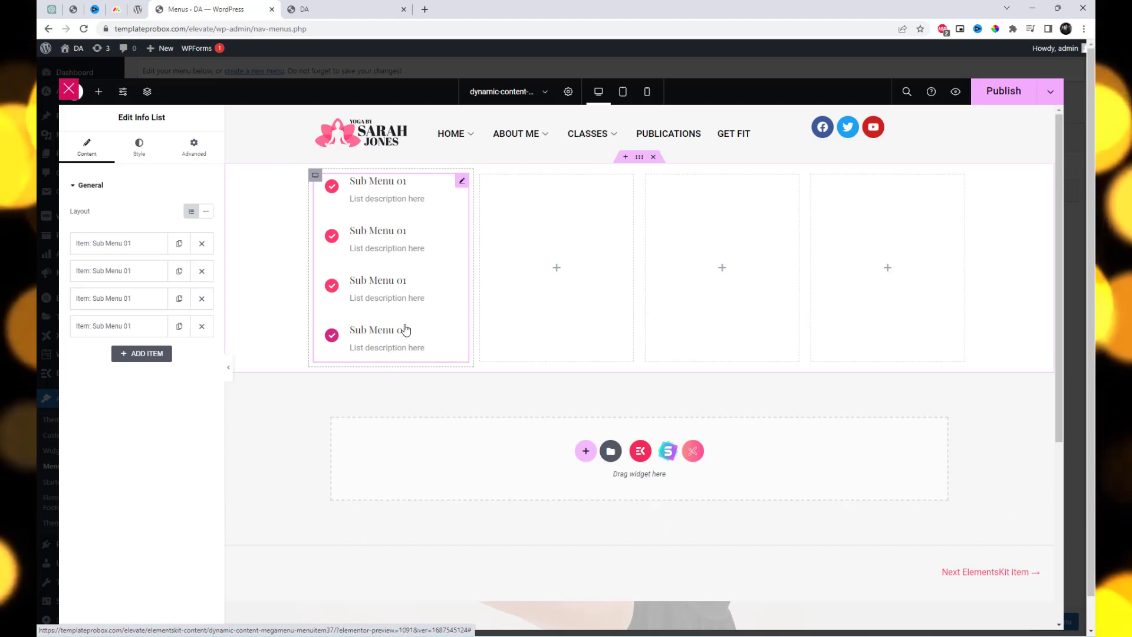
# Step: Duplicate the info list three times and place one copy in each of the three empty columns
pyautogui.rightClick(411, 219)
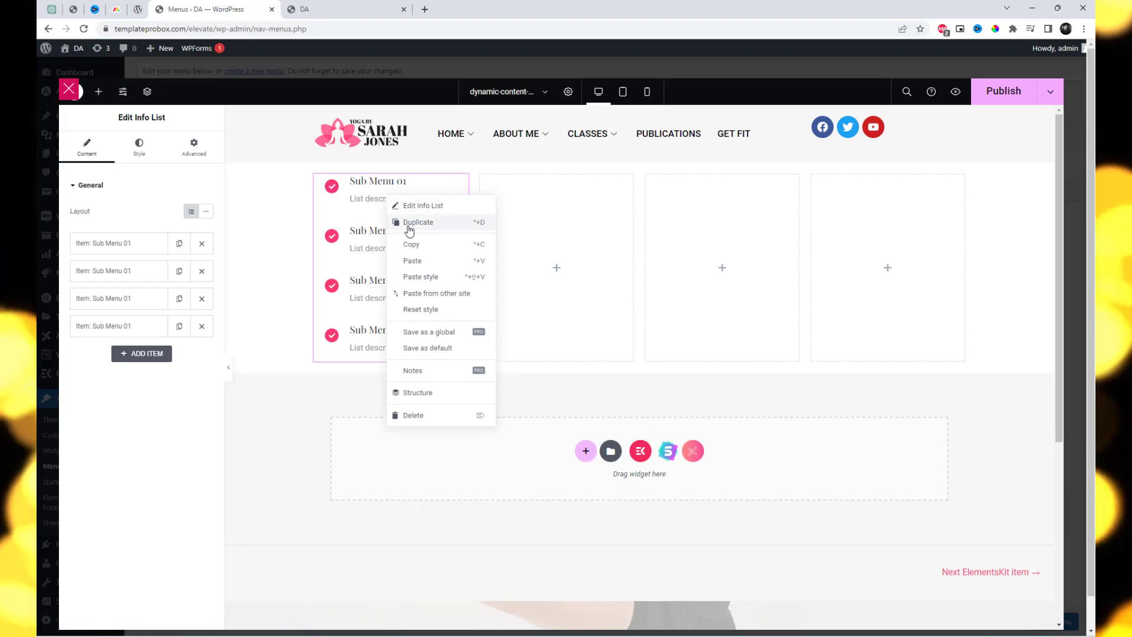
pyautogui.click(416, 260)
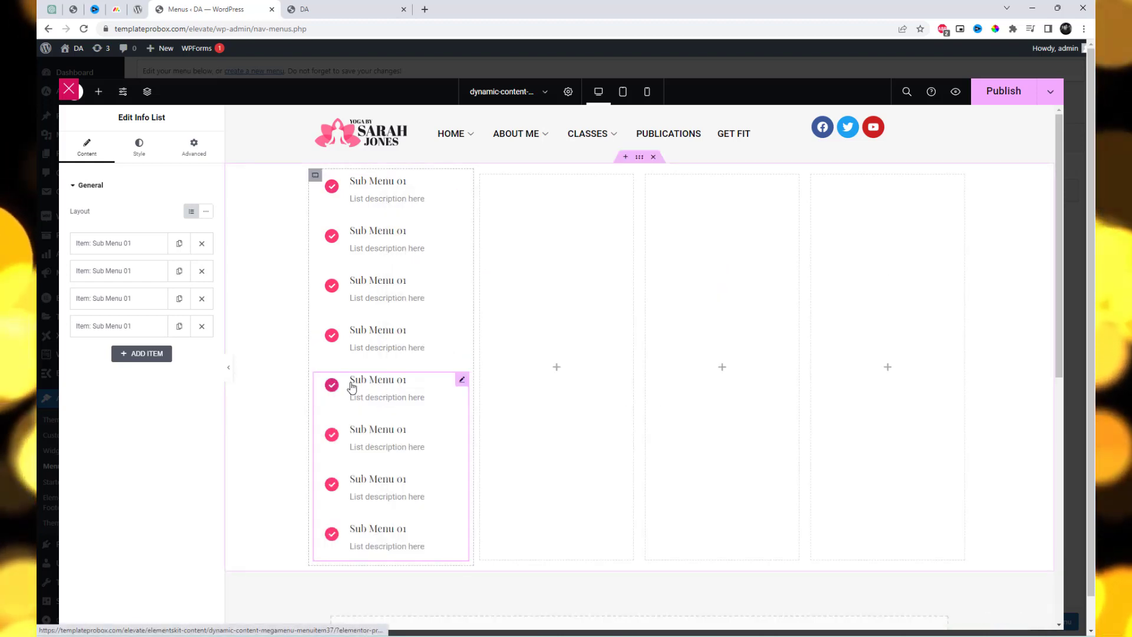
pyautogui.moveTo(352, 387); pyautogui.dragTo(551, 291)
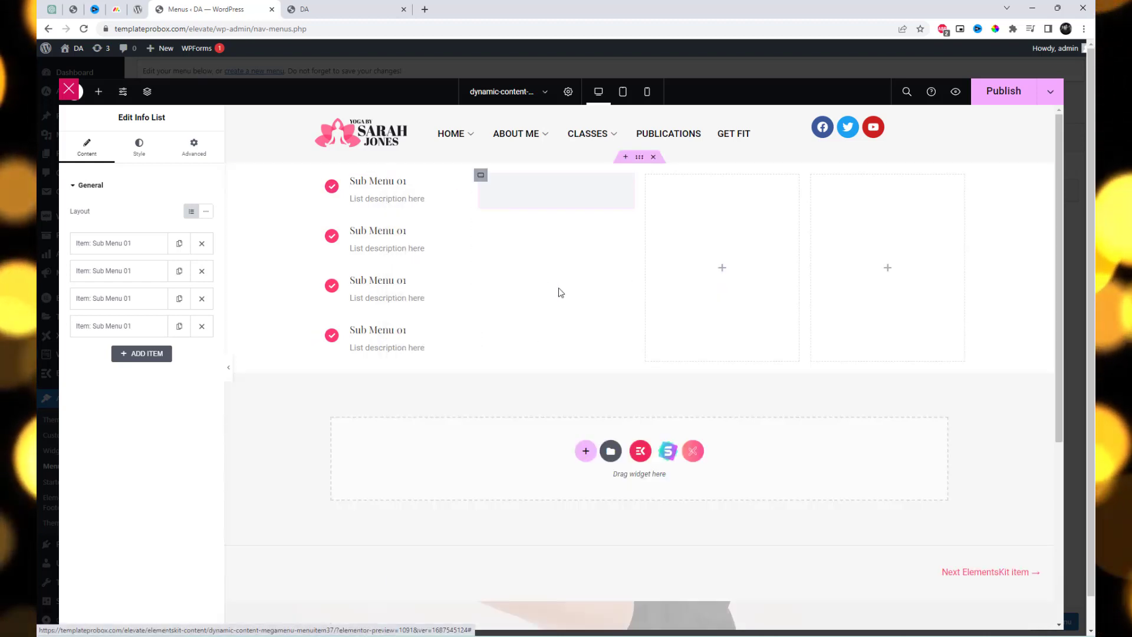
pyautogui.rightClick(573, 268)
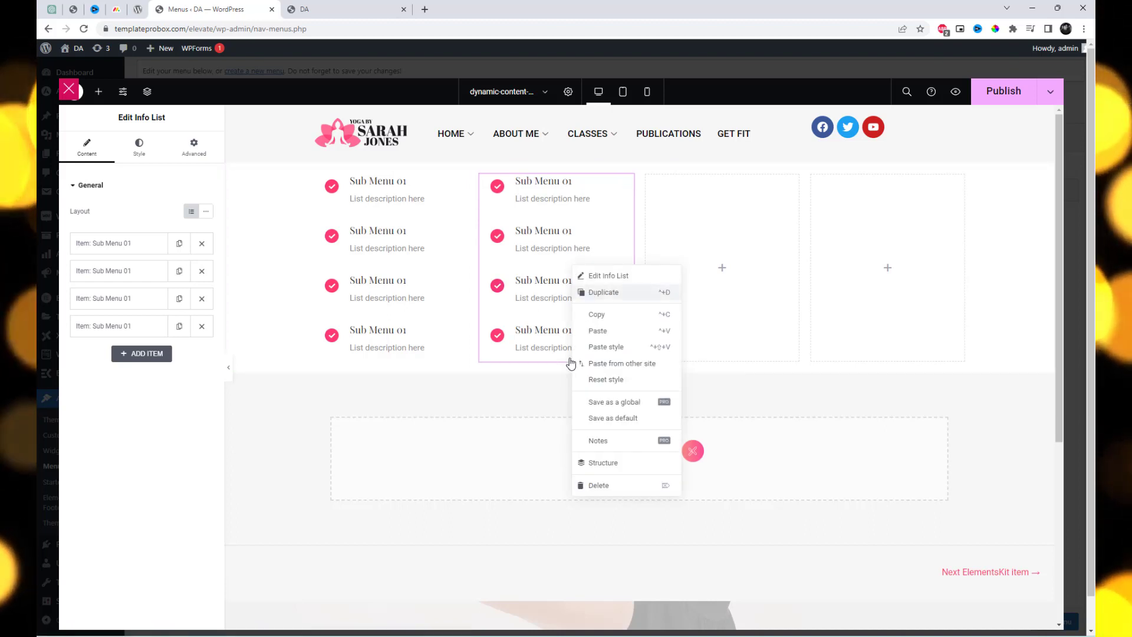
pyautogui.hotkey('ctrl', 'd')
pyautogui.moveTo(627, 379); pyautogui.dragTo(742, 273)
pyautogui.rightClick(741, 262)
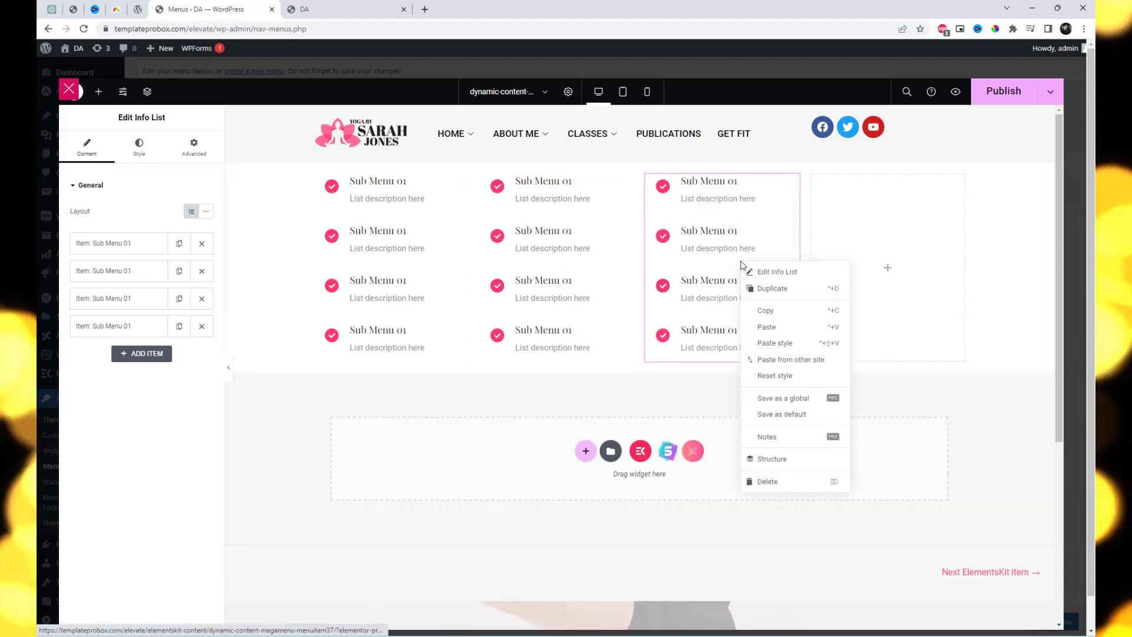
pyautogui.click(766, 289)
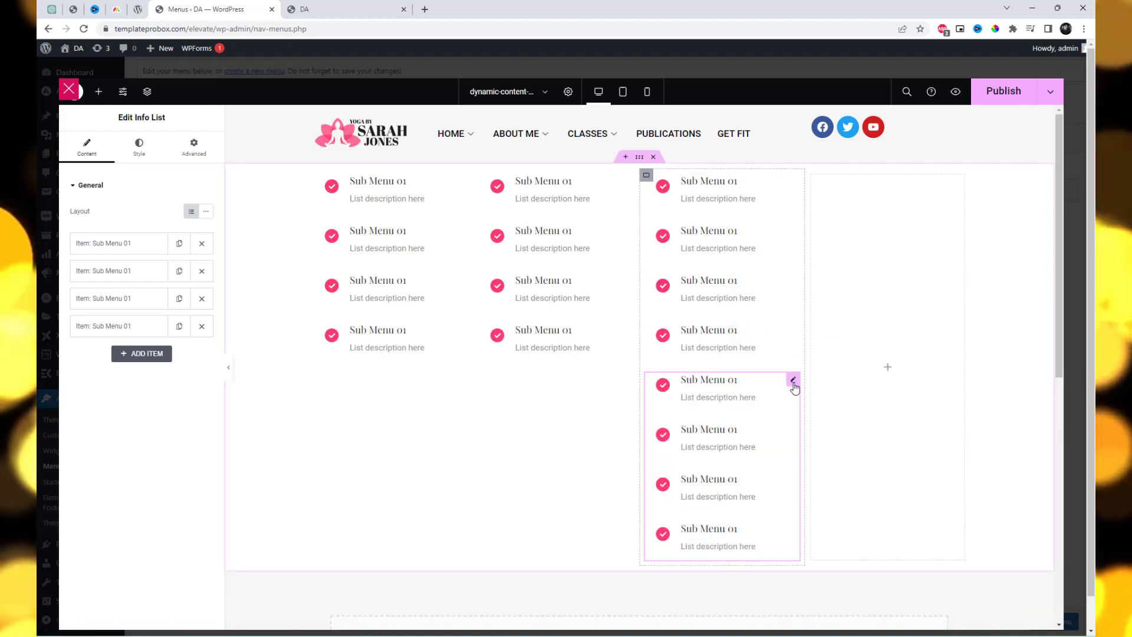
pyautogui.moveTo(794, 388); pyautogui.dragTo(885, 272)
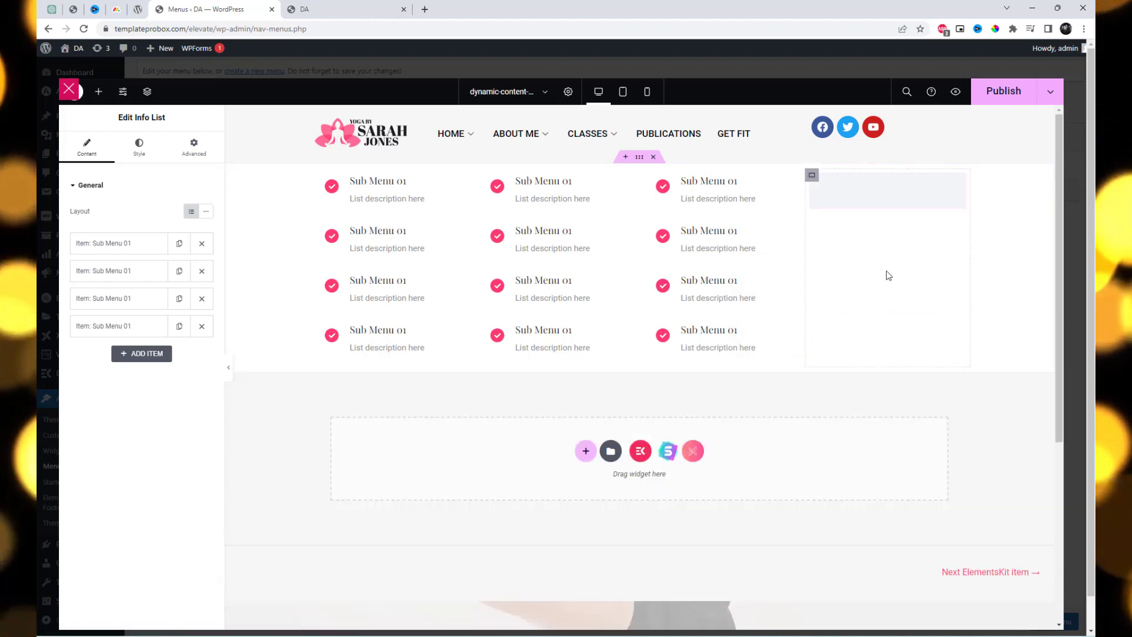
# Step: Set intuitive-yoga.png from the media library as the background image of the four-column container
pyautogui.click(639, 157)
pyautogui.click(137, 147)
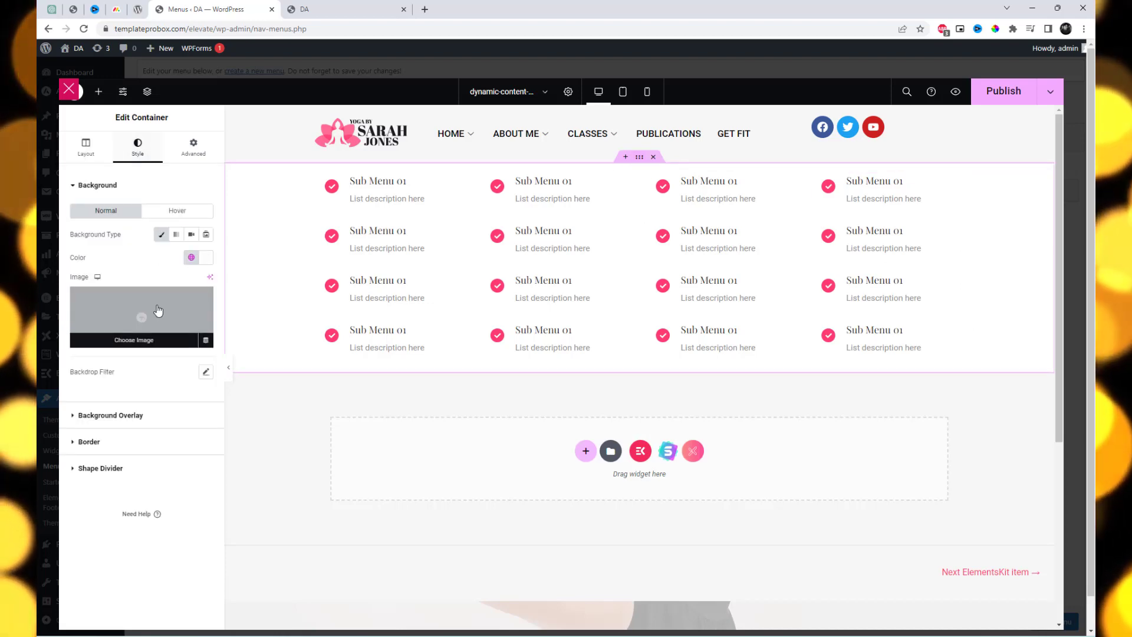
pyautogui.click(141, 316)
pyautogui.click(256, 323)
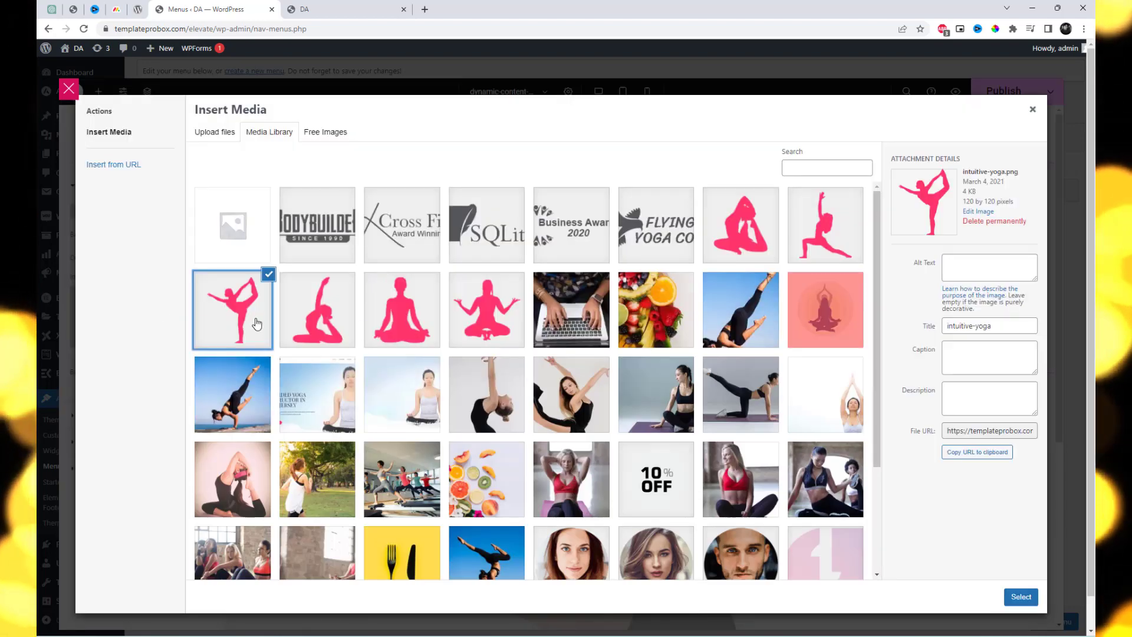
pyautogui.click(1020, 597)
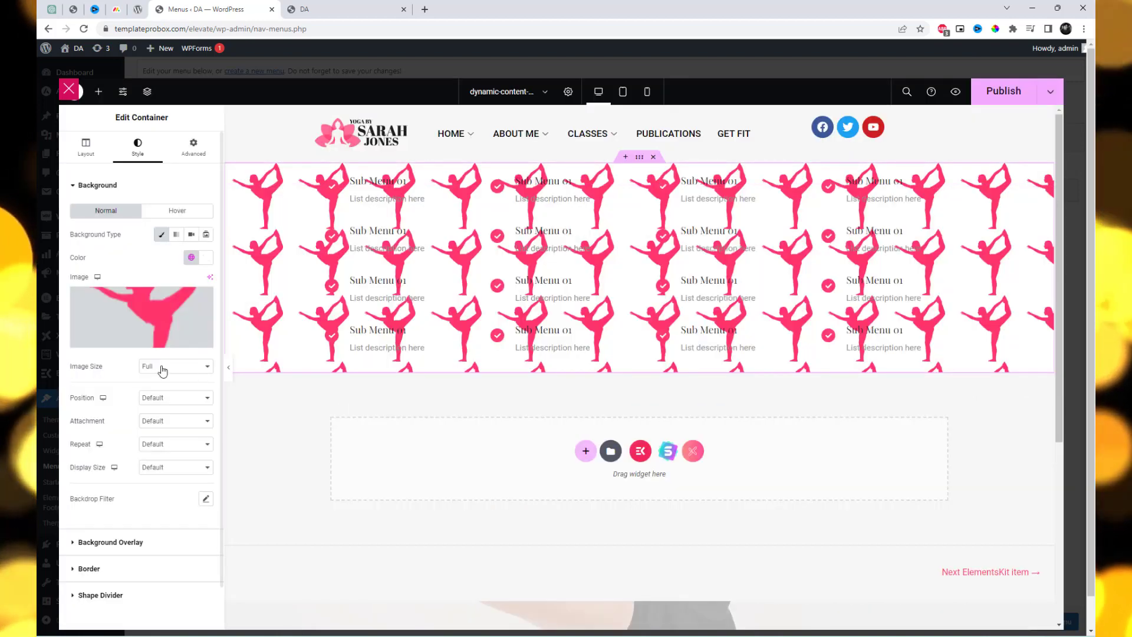
# Step: Set the container's background image to Bottom Right position, Scroll attachment and No-repeat
pyautogui.click(164, 368)
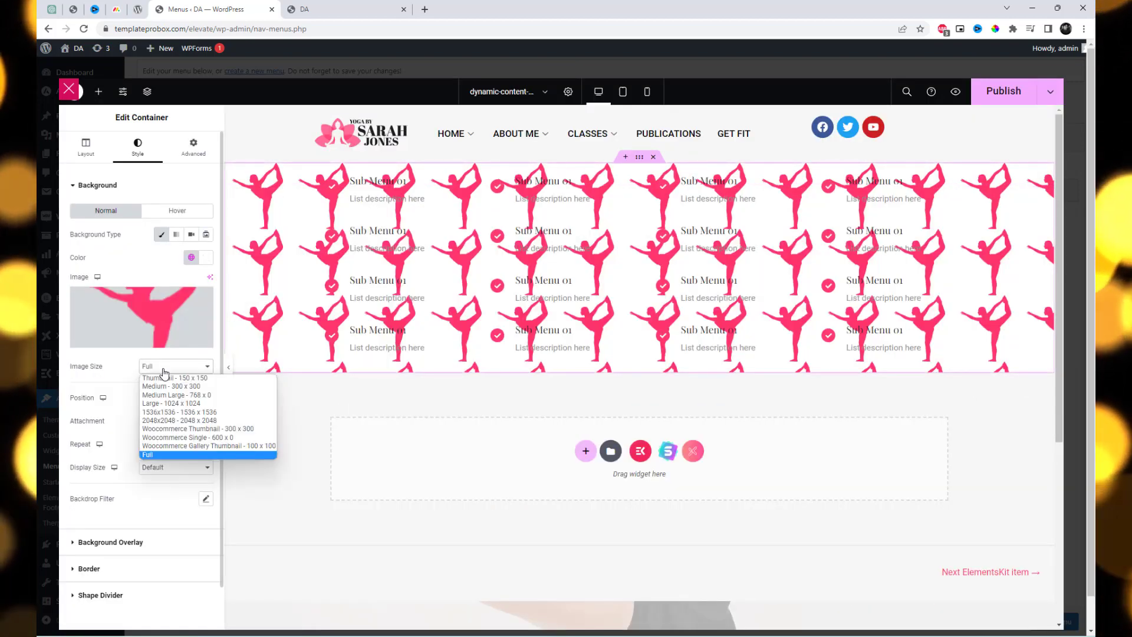
pyautogui.click(164, 368)
pyautogui.click(170, 399)
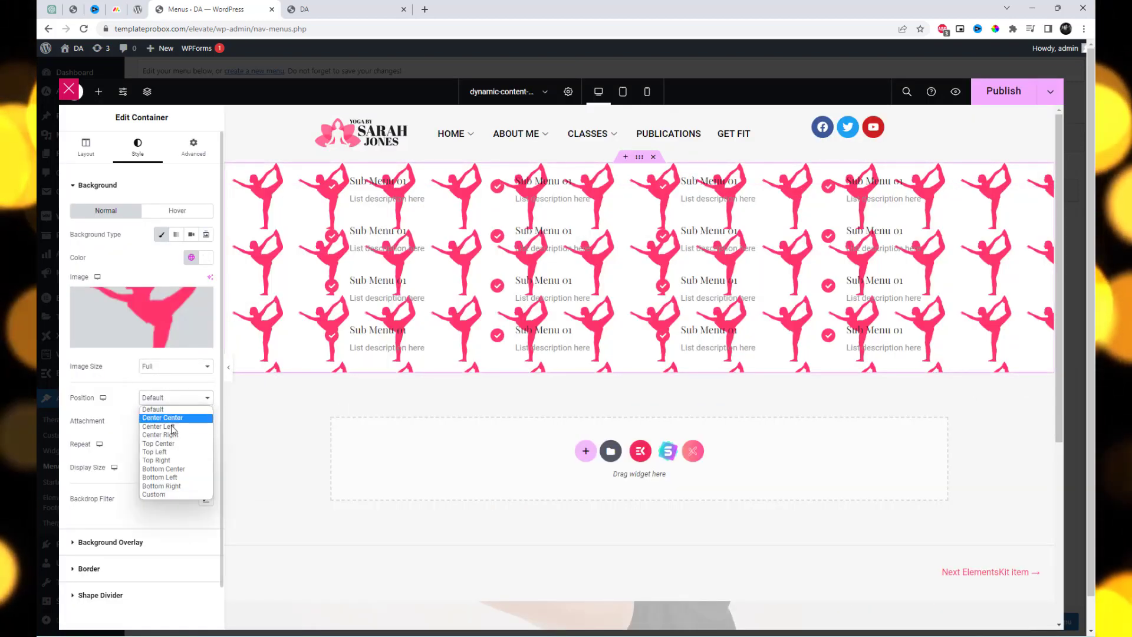
pyautogui.click(175, 486)
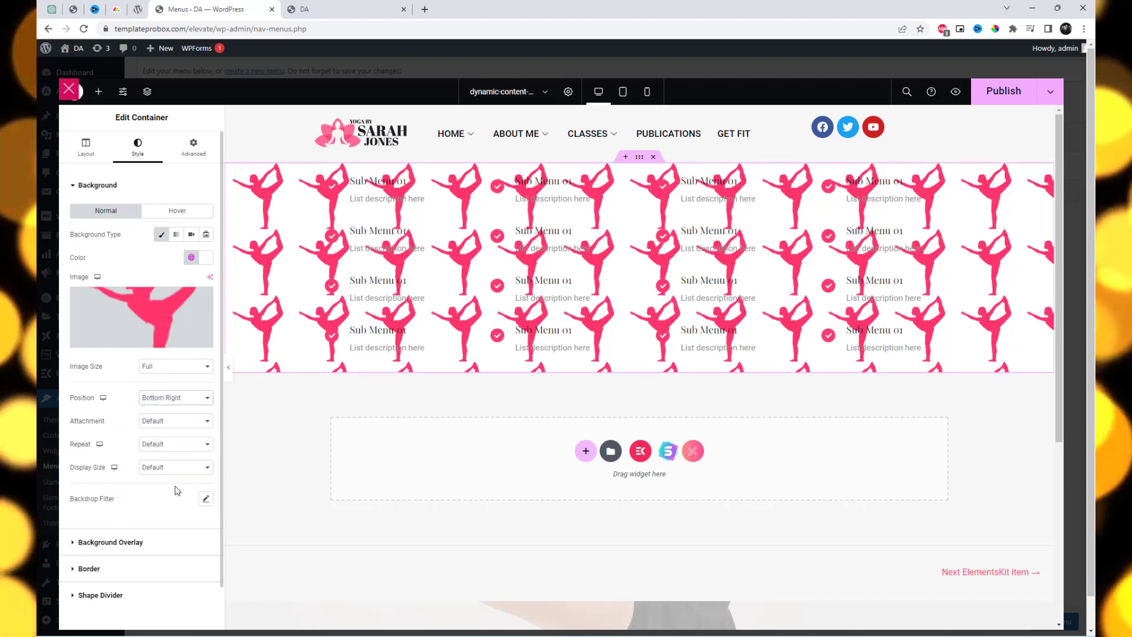
pyautogui.click(177, 427)
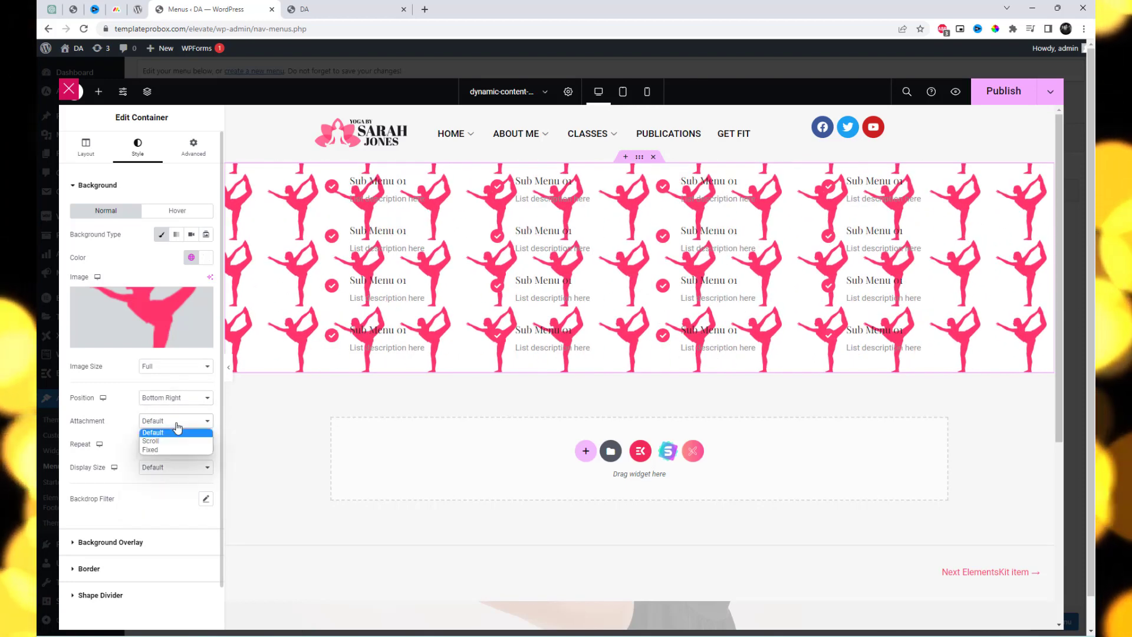
pyautogui.click(166, 441)
pyautogui.click(170, 445)
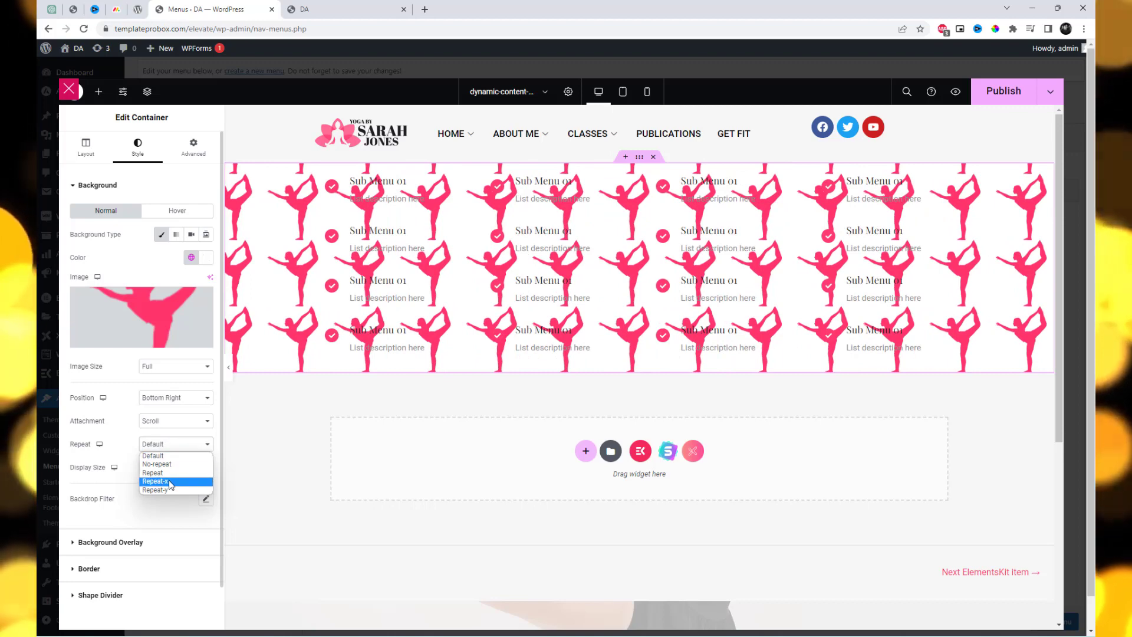
pyautogui.click(172, 465)
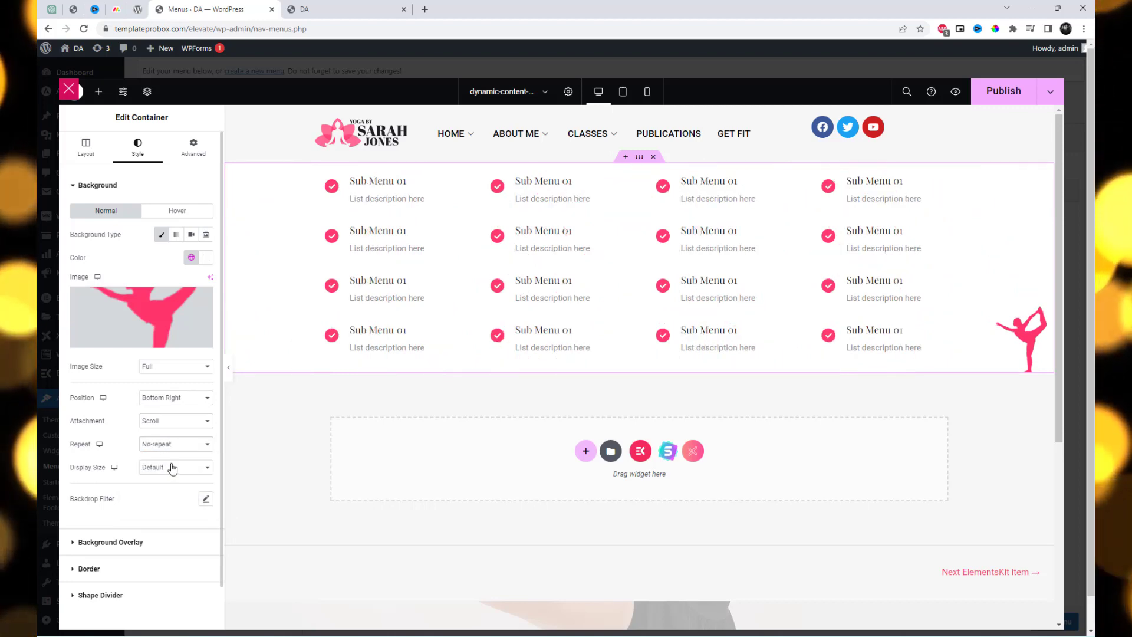
# Step: Change the background image's position to Bottom Left and publish the mega menu content
pyautogui.click(170, 397)
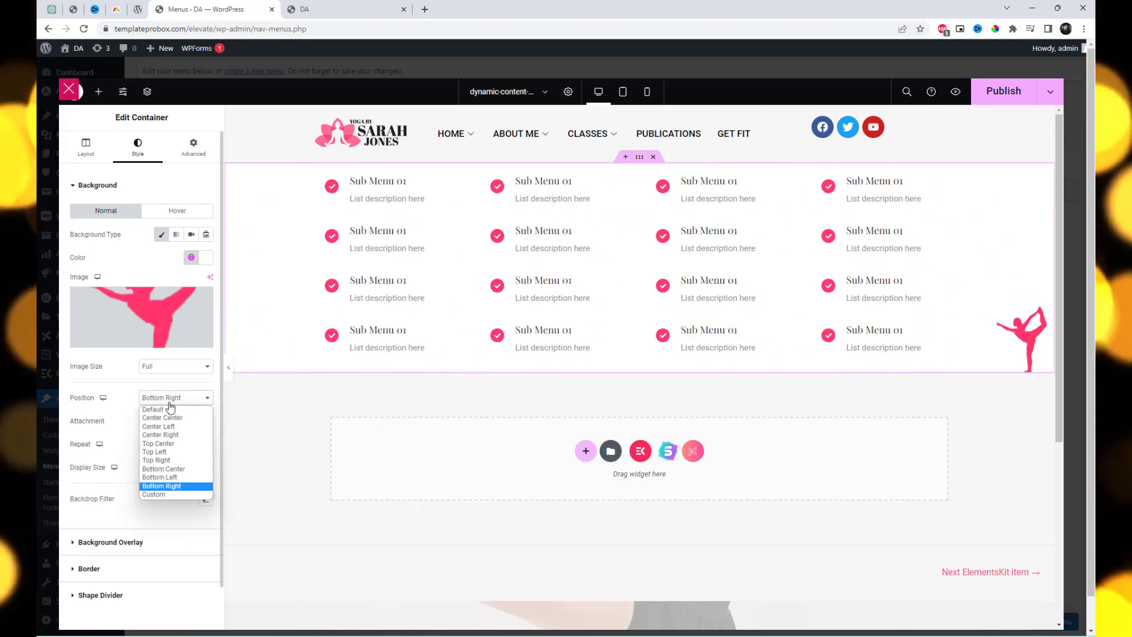
pyautogui.click(171, 477)
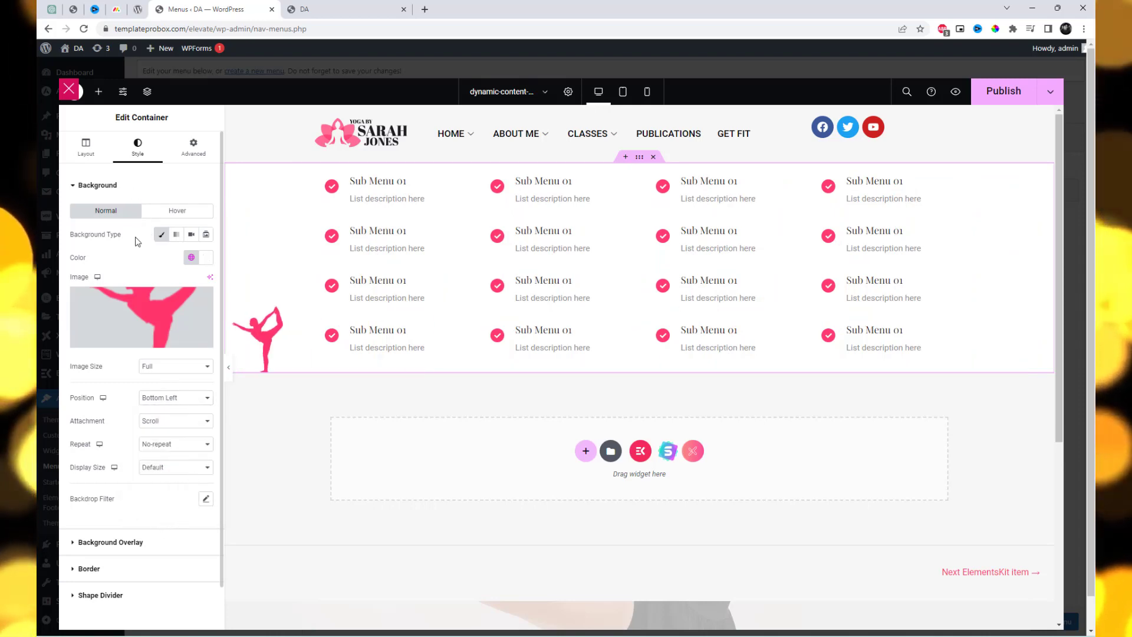
pyautogui.click(1009, 91)
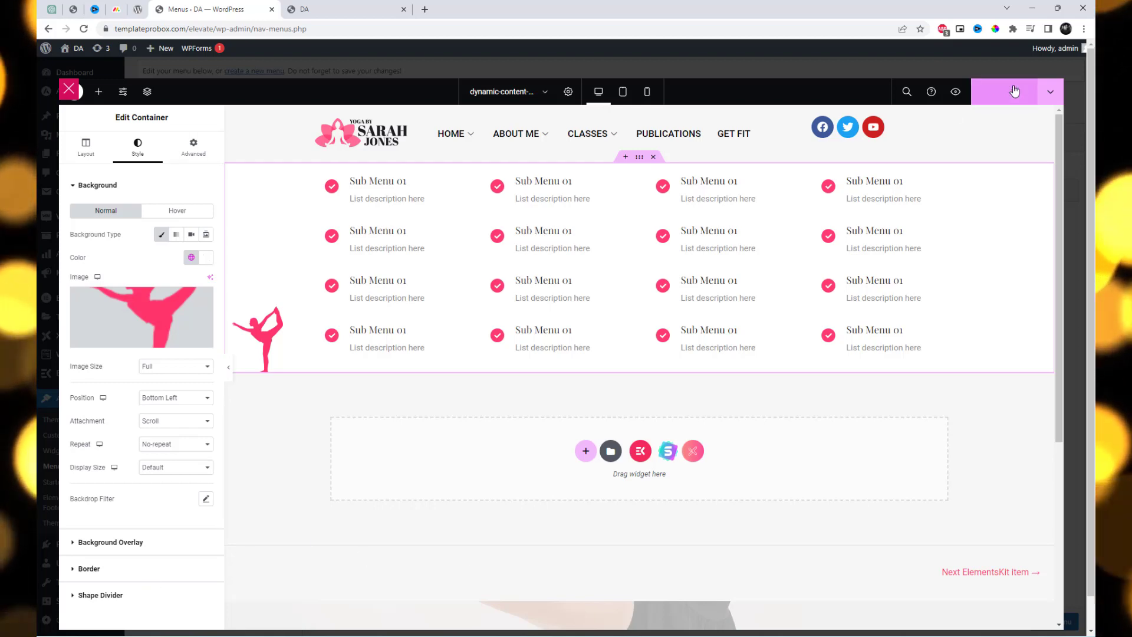
# Step: Reload the live site, check the About Me mega menu, and return to the Menus page
pyautogui.click(377, 10)
pyautogui.click(400, 26)
pyautogui.click(83, 29)
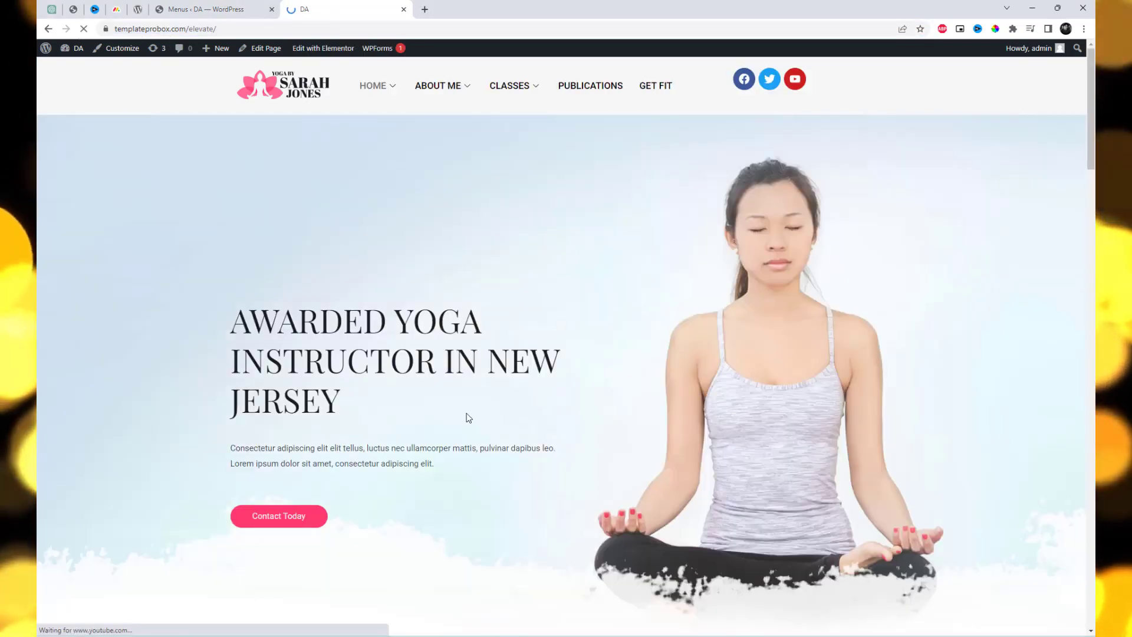
pyautogui.moveTo(438, 94)
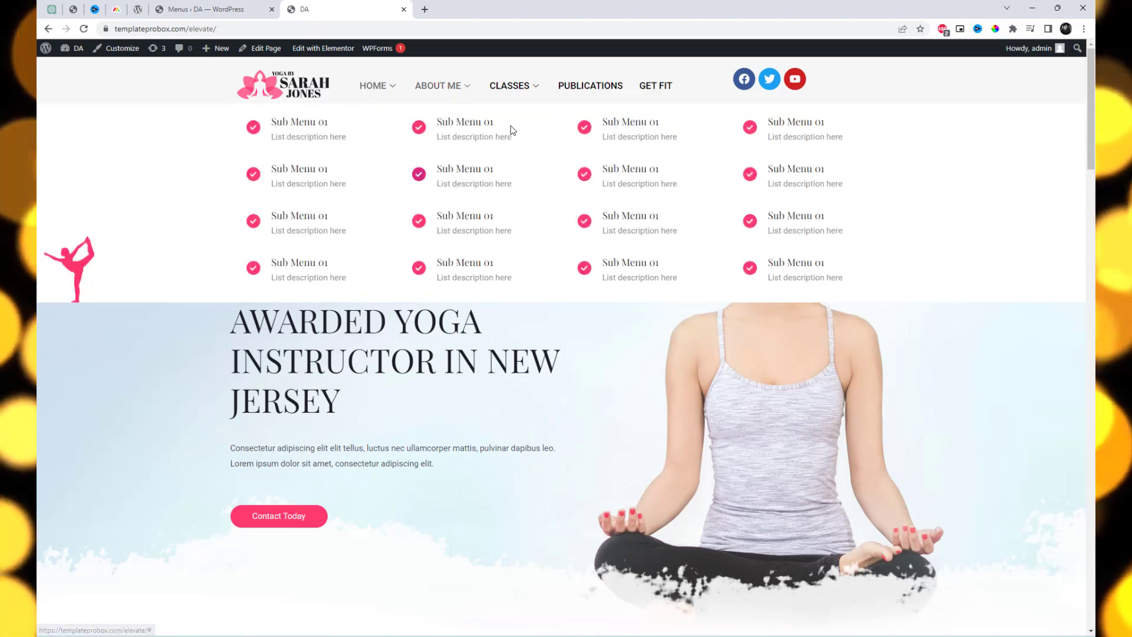
pyautogui.click(251, 9)
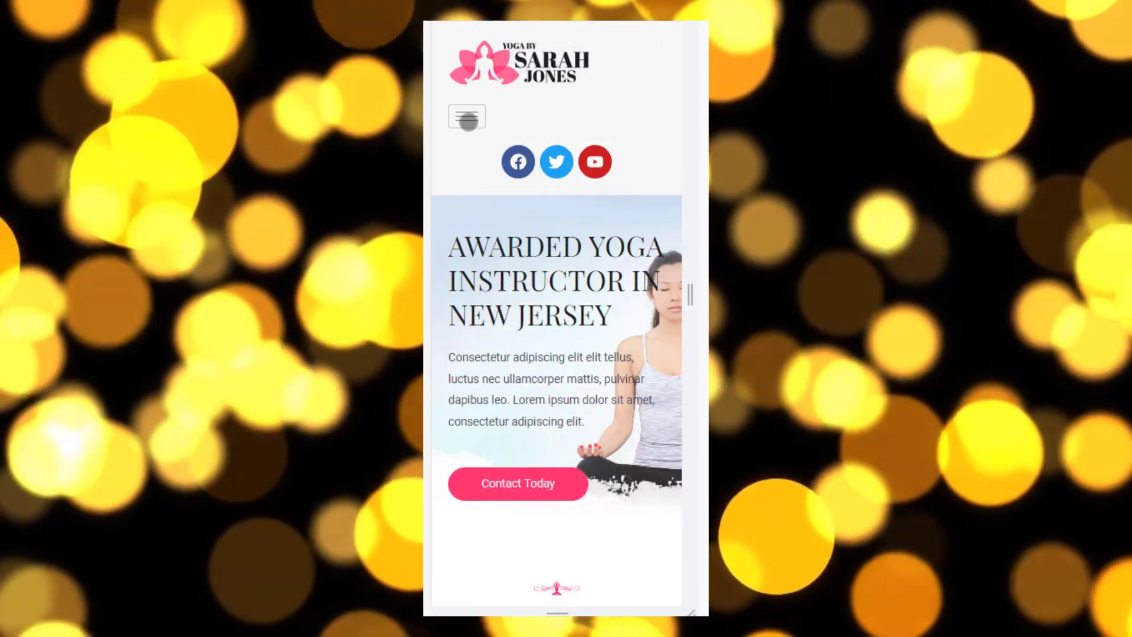
# Step: Open the mobile navigation and expand the Home, About Me and Classes submenus to check their mega menus
pyautogui.click(468, 120)
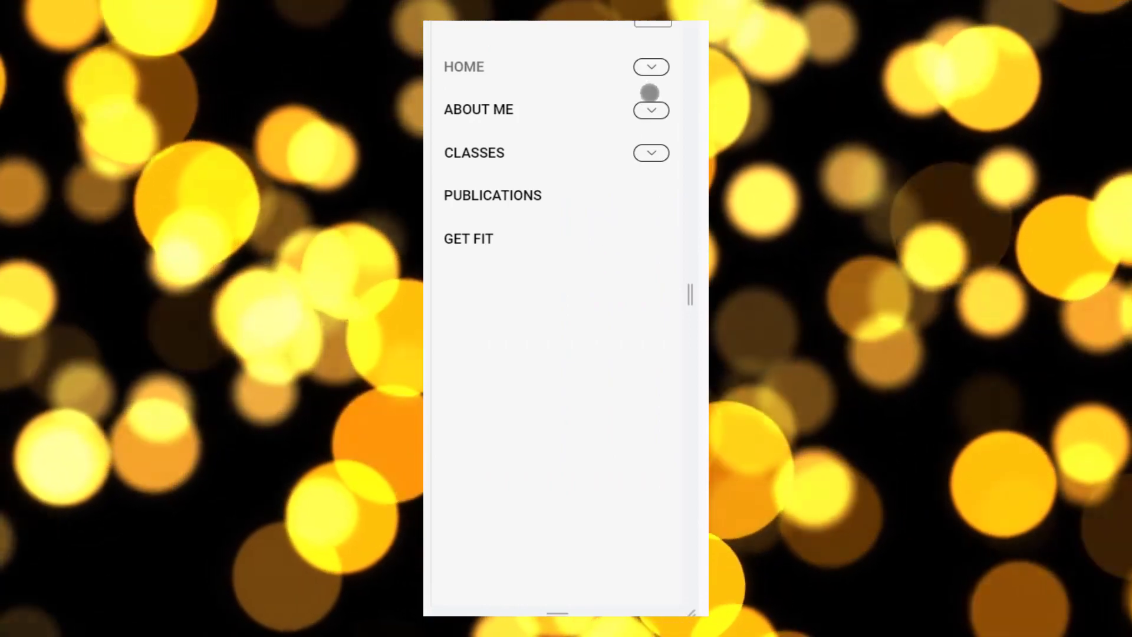
pyautogui.click(651, 67)
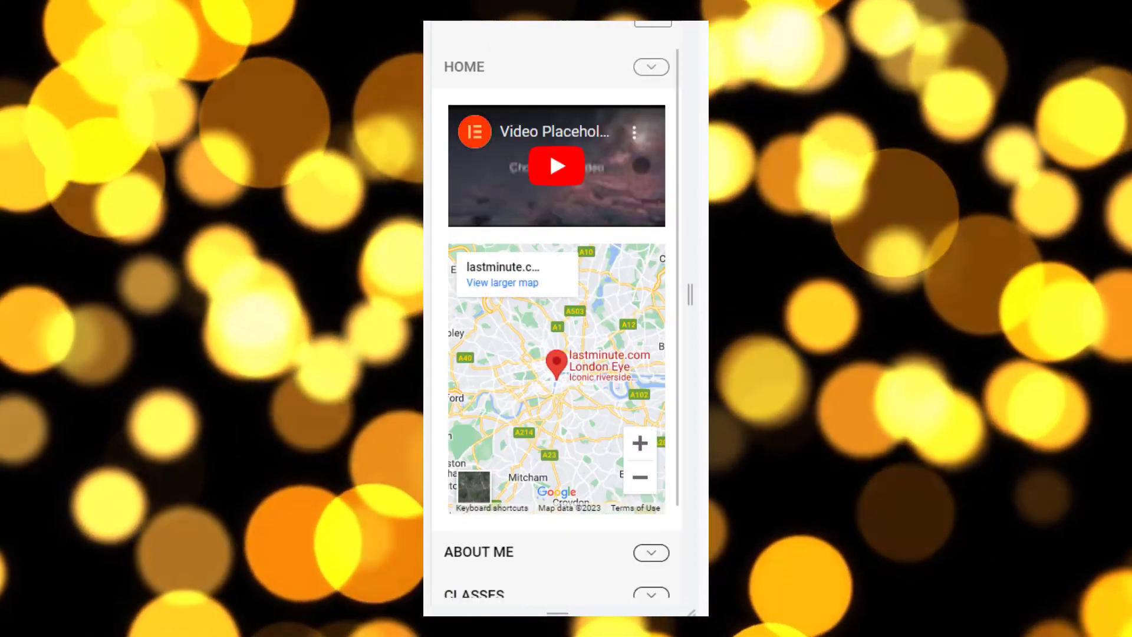
pyautogui.scroll(-2, 550, 150)
pyautogui.click(656, 446)
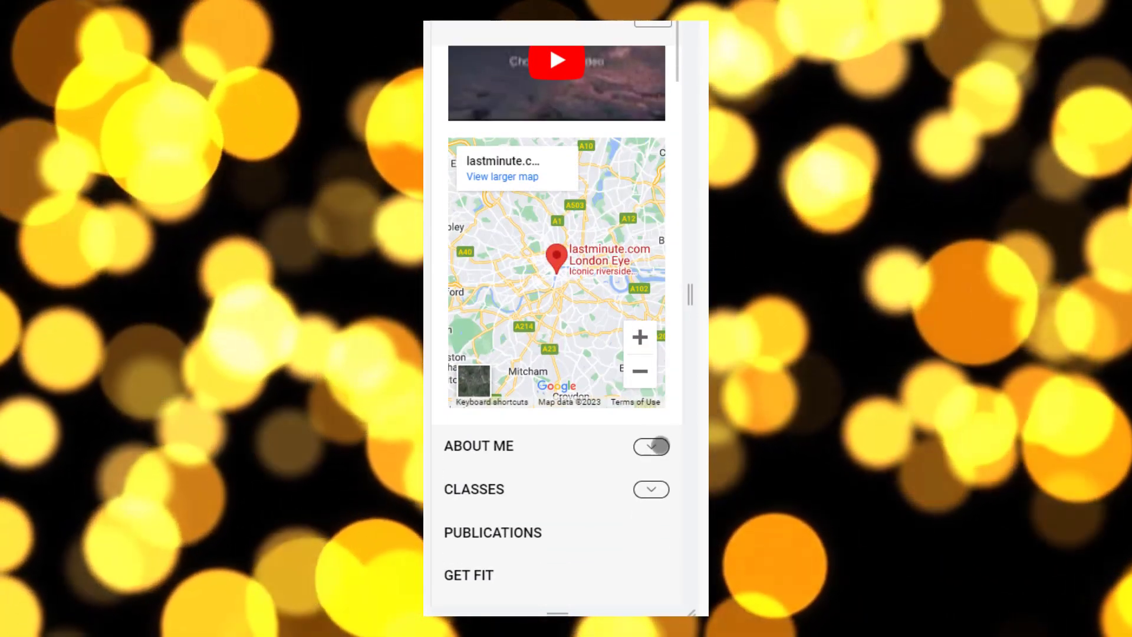
pyautogui.scroll(-10, 654, 452)
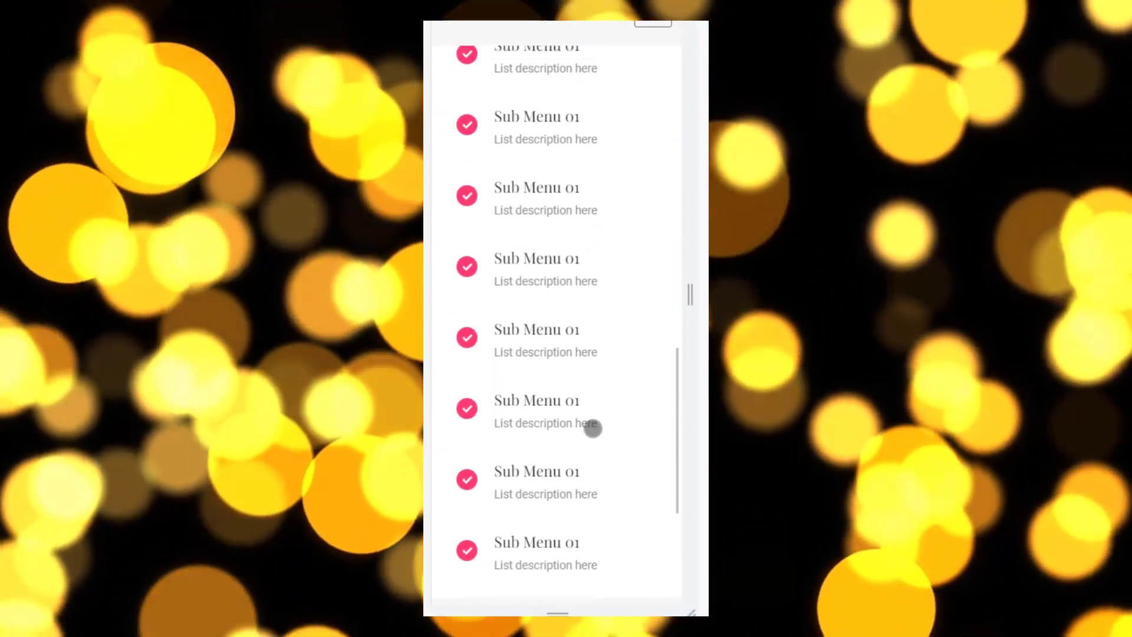
pyautogui.scroll(-2, 595, 427)
pyautogui.click(652, 485)
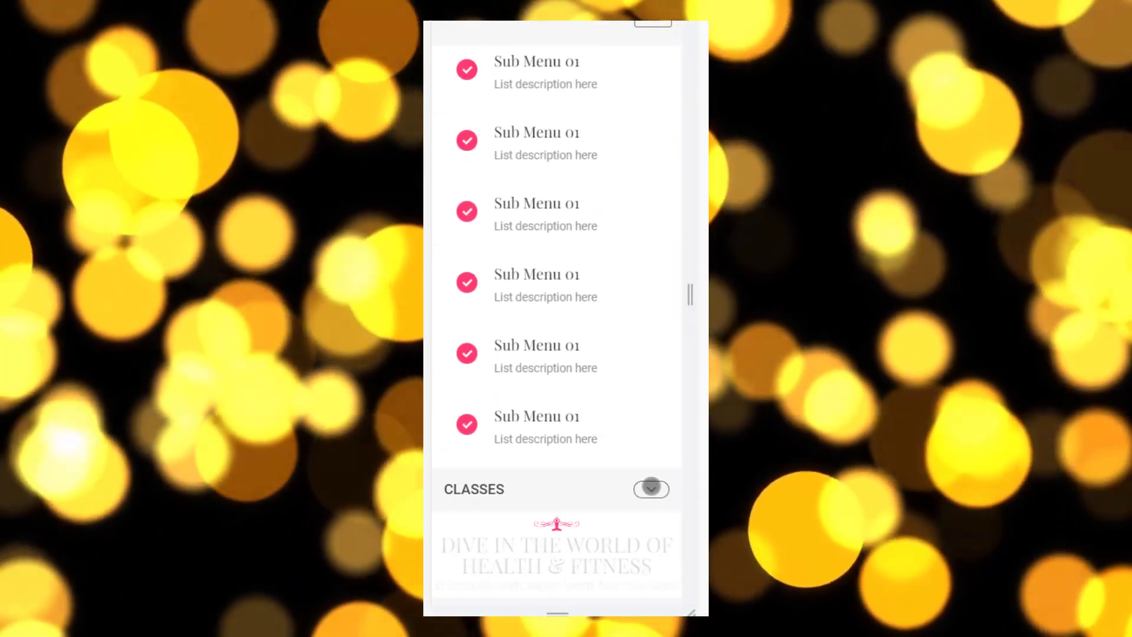
# Step: Look through the expanded Classes mega menu content in the mobile navigation
pyautogui.scroll(-3, 605, 379)
pyautogui.scroll(-14, 606, 379)
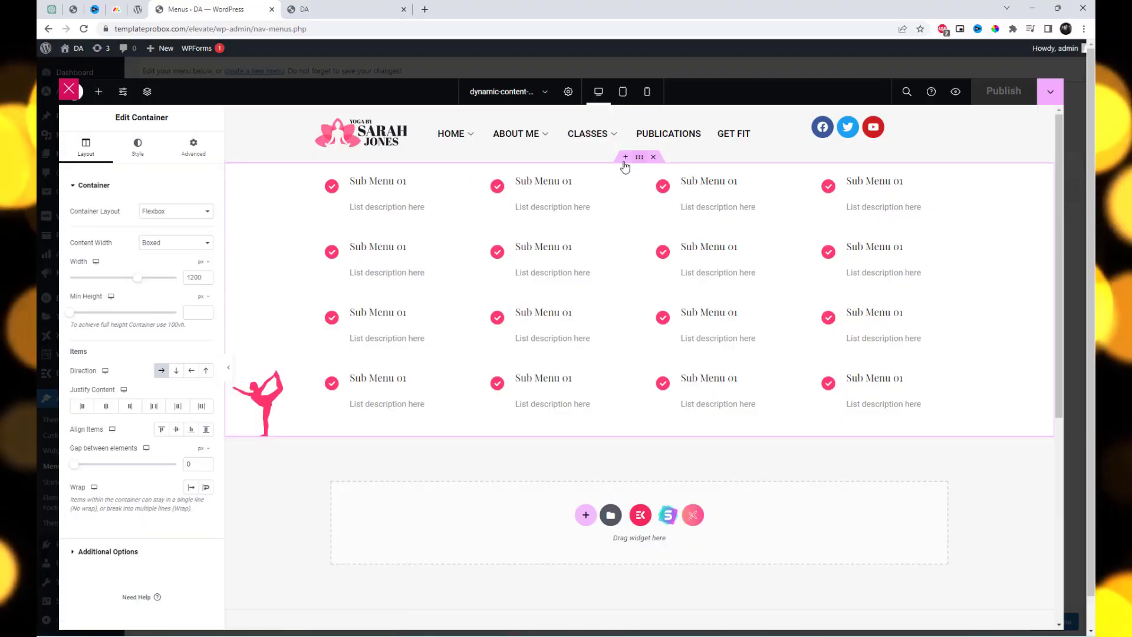
# Step: Try a 50 px top margin on the mega menu container and reset it to 0
pyautogui.click(206, 152)
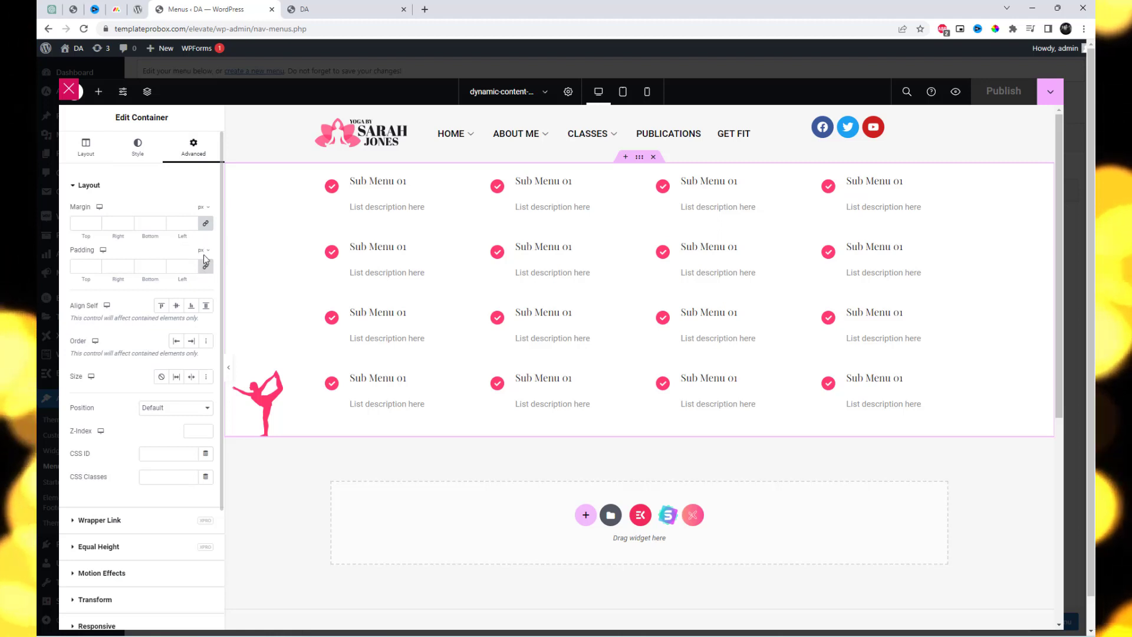
pyautogui.click(207, 227)
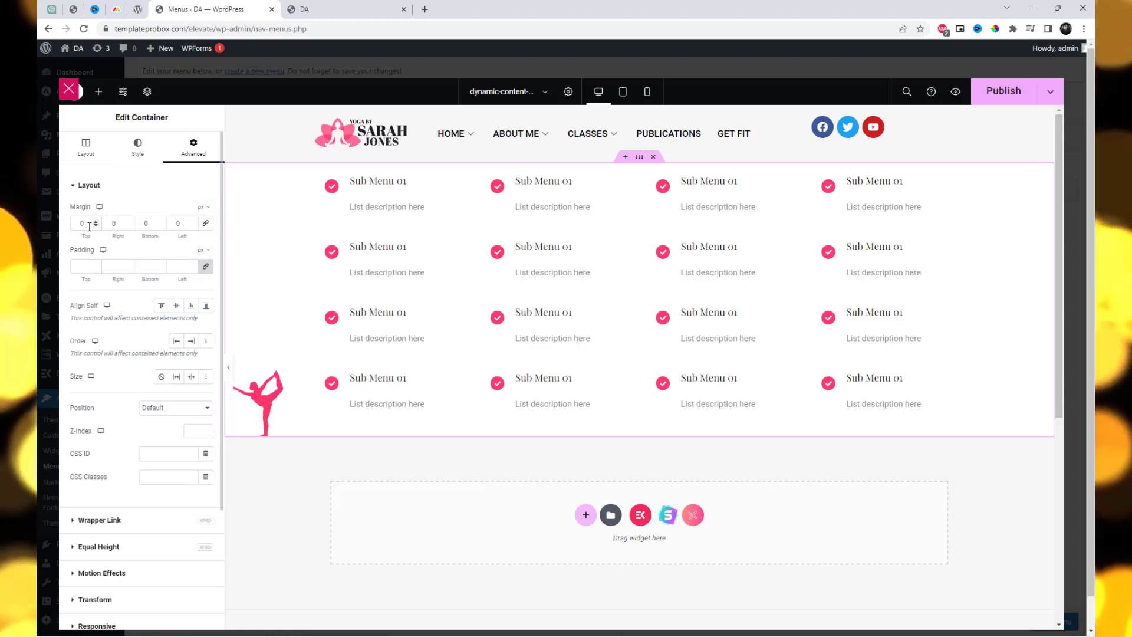
pyautogui.write('50')
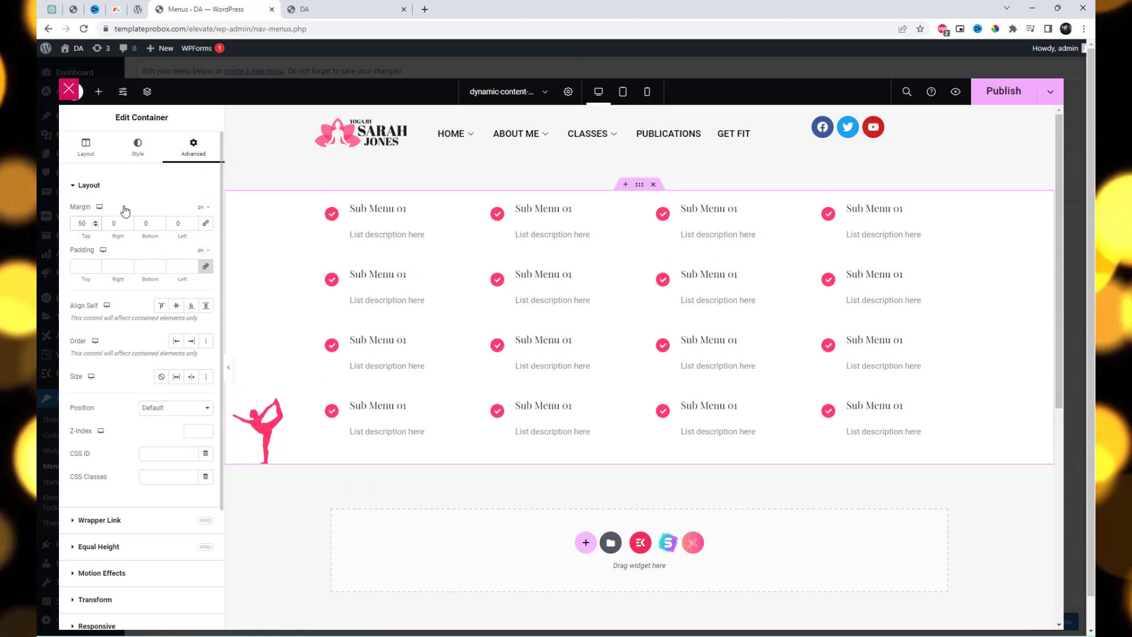
pyautogui.press('BackSpace')
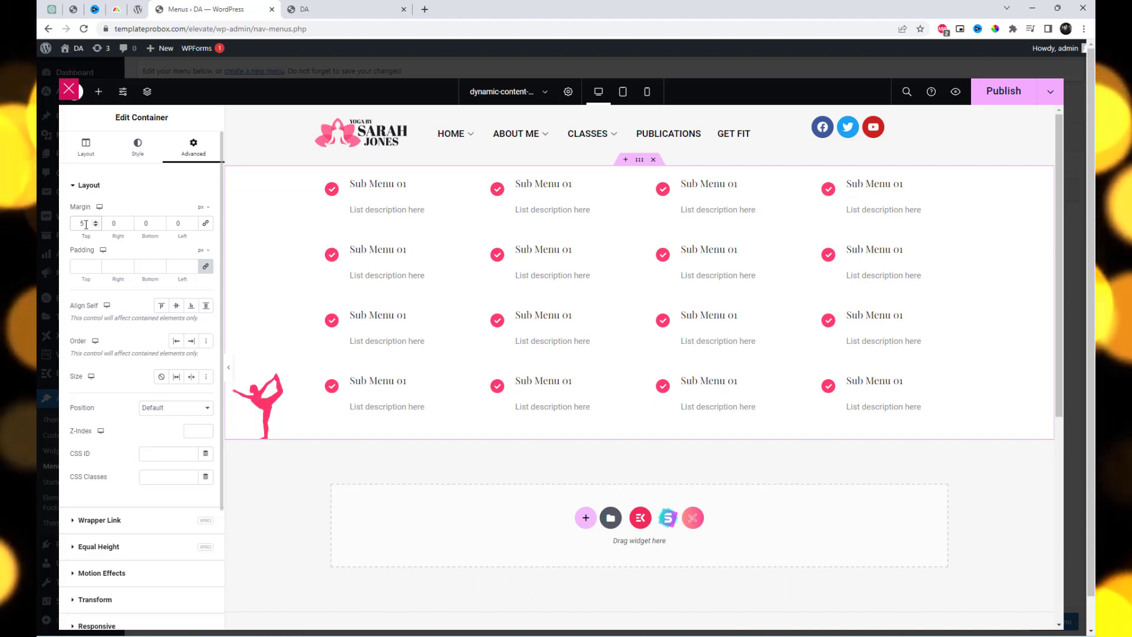
pyautogui.write('0')
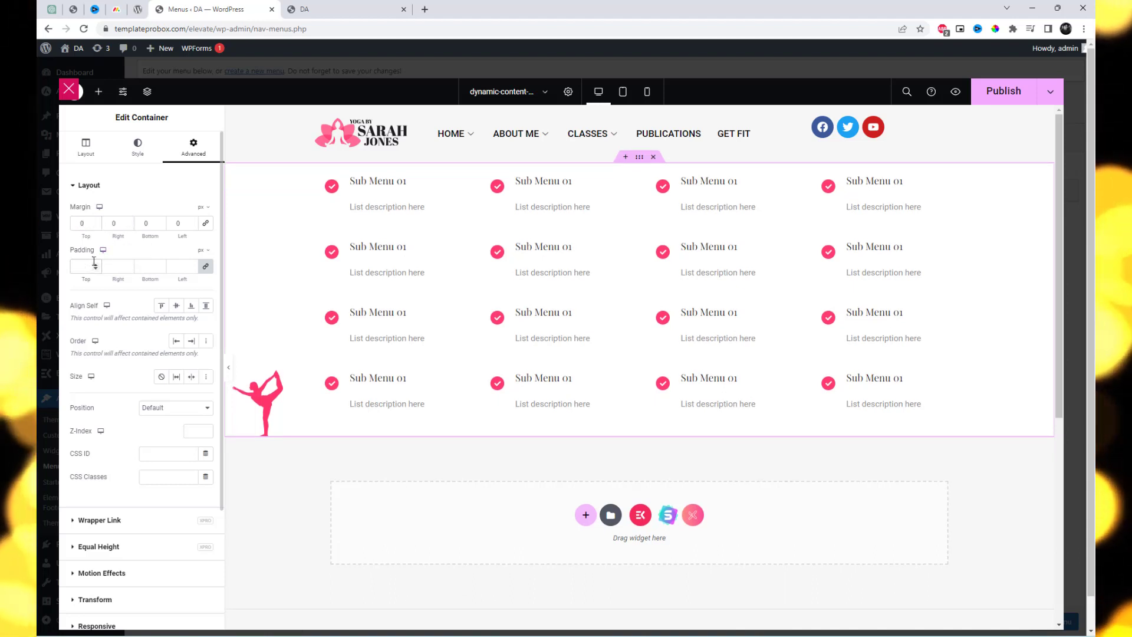
# Step: Set the container's padding to 30 px on all sides and publish the mega menu content
pyautogui.click(204, 270)
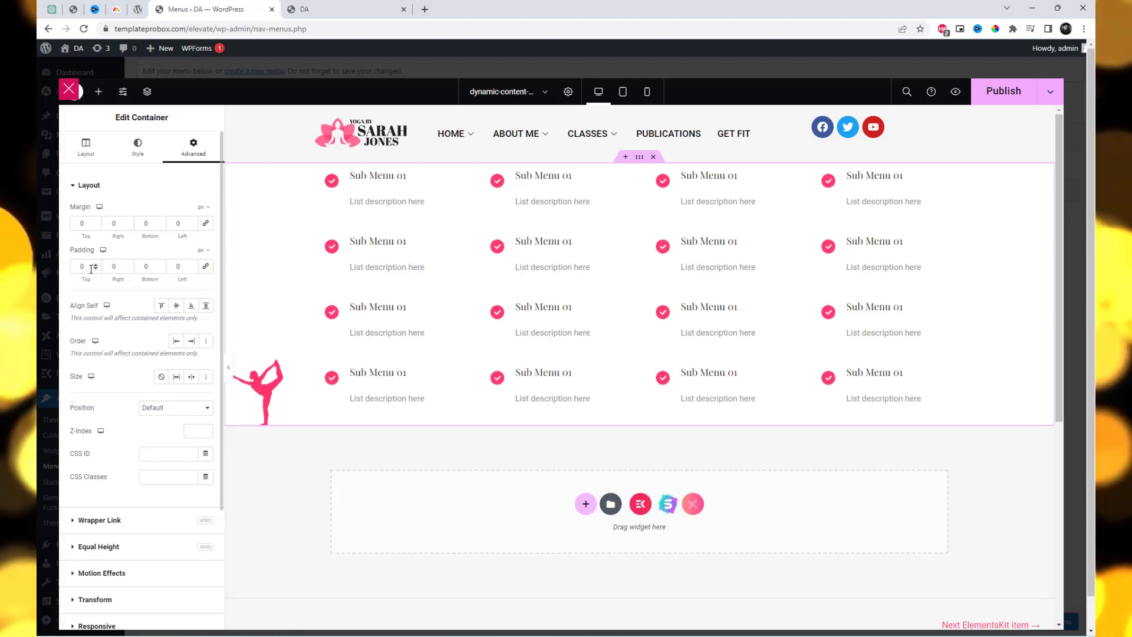
pyautogui.write('30')
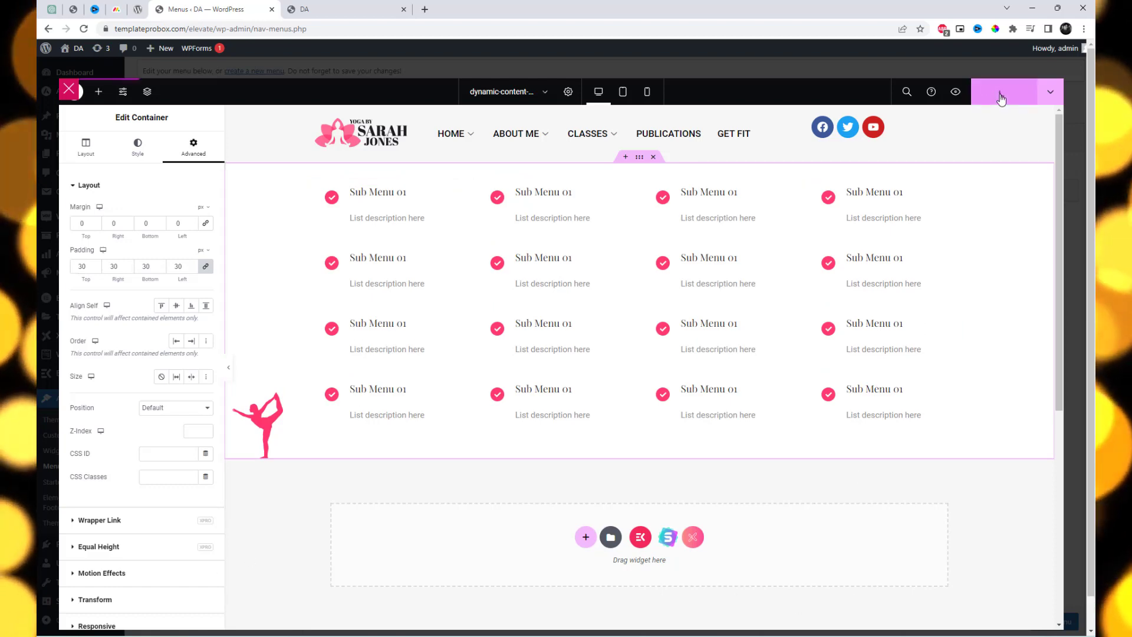
# Step: Check the About Me and Classes mega menus on the reloaded live site and review the home page down to the footer
pyautogui.click(333, 4)
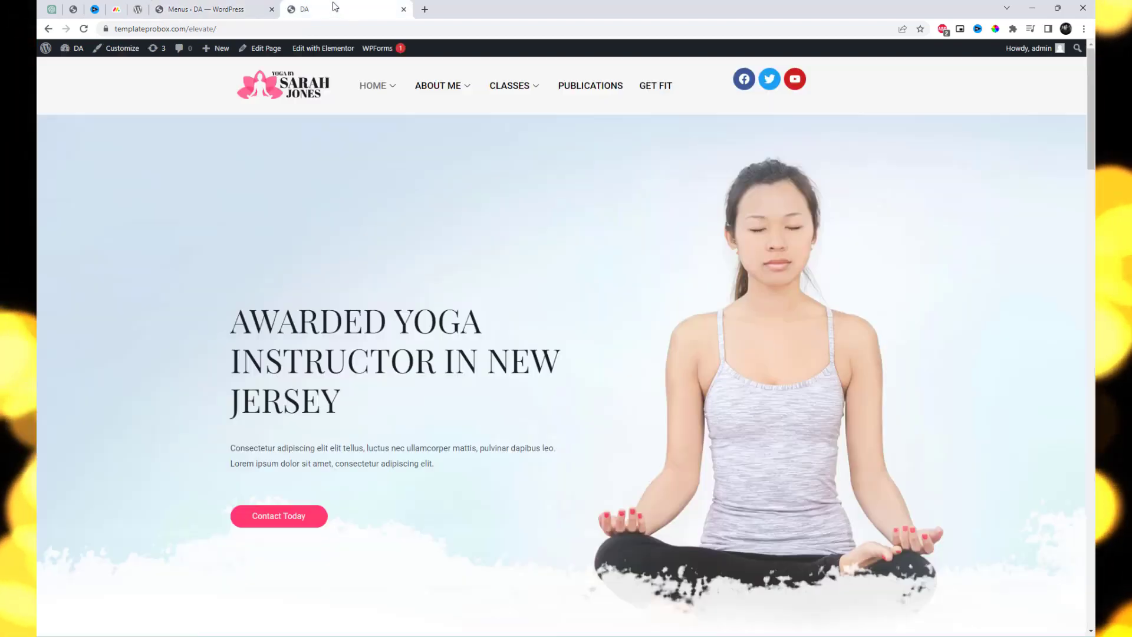
pyautogui.press('F5')
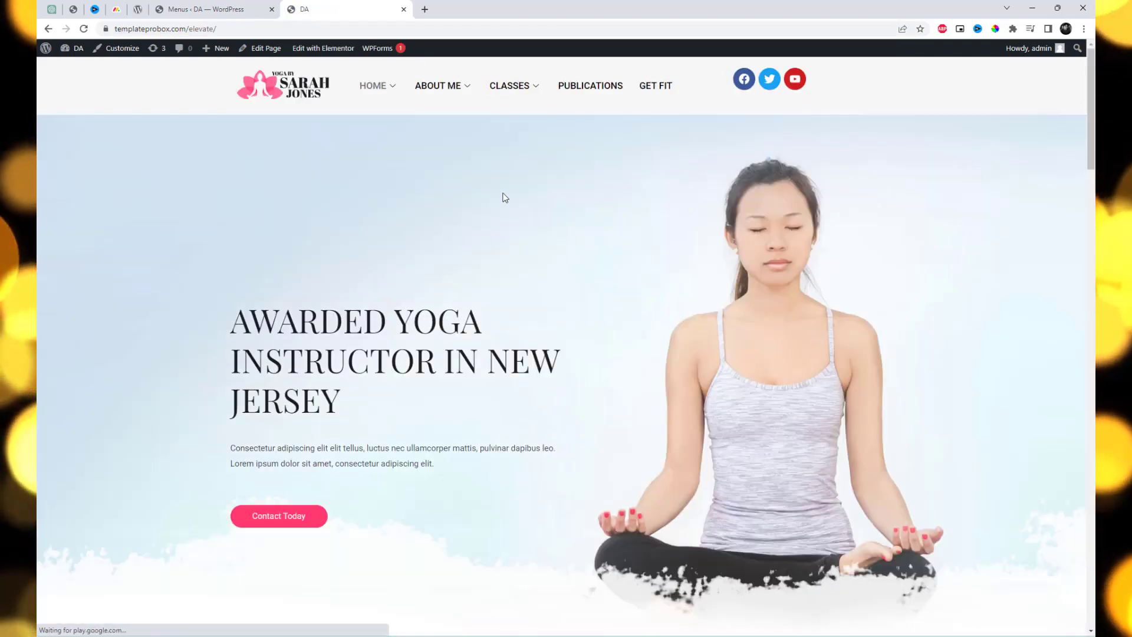
pyautogui.moveTo(461, 103)
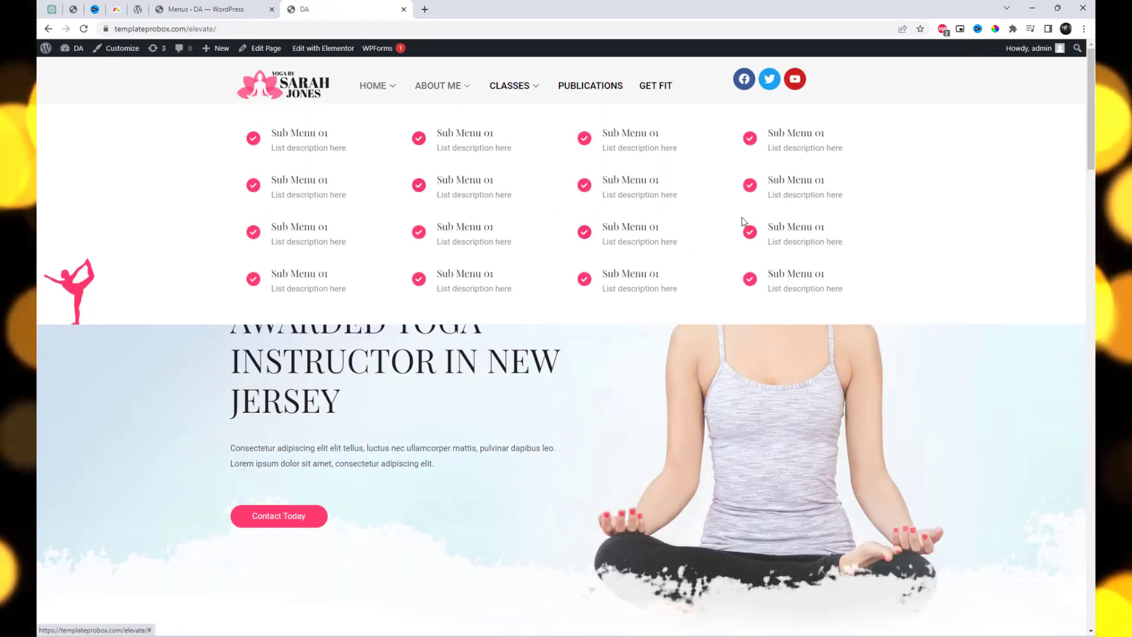
pyautogui.moveTo(536, 88)
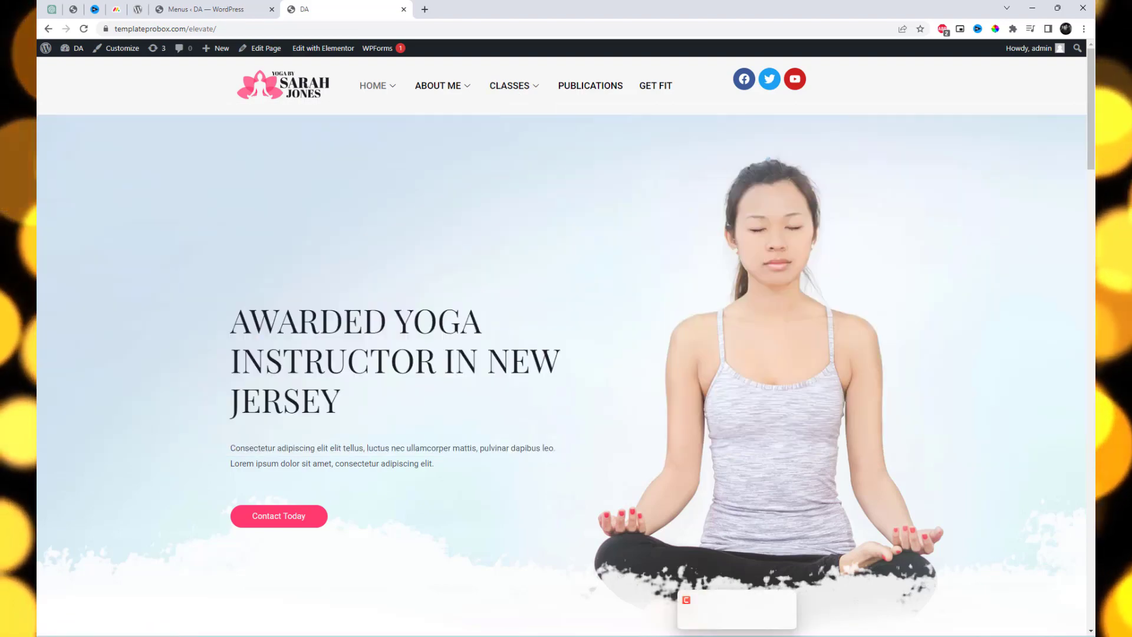
pyautogui.scroll(-20, 720, 424)
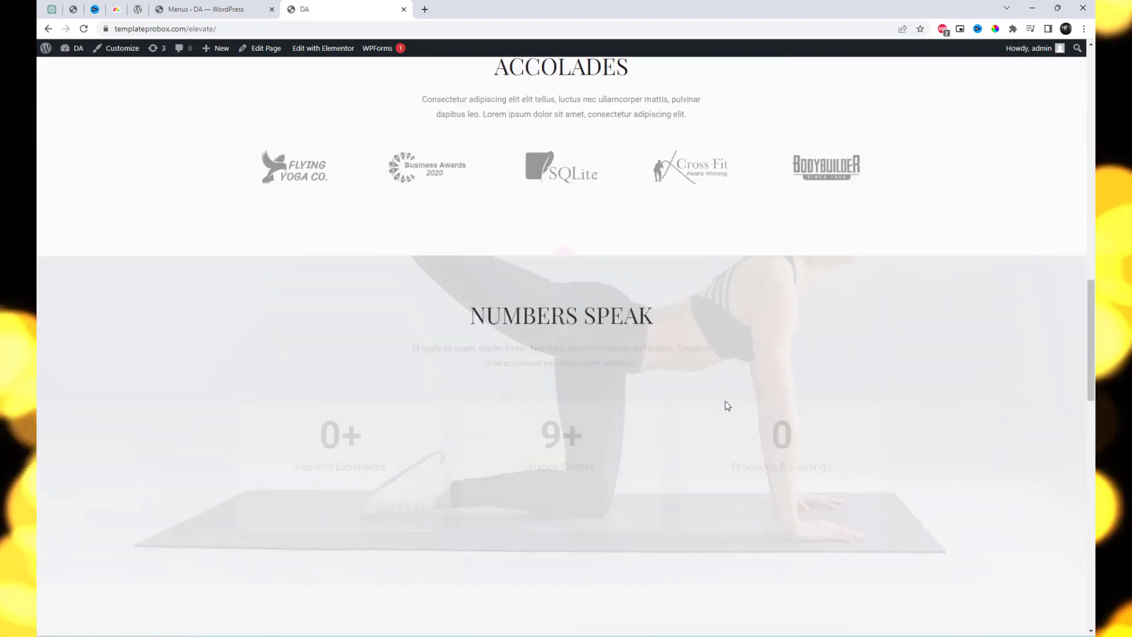
pyautogui.scroll(-10, 728, 399)
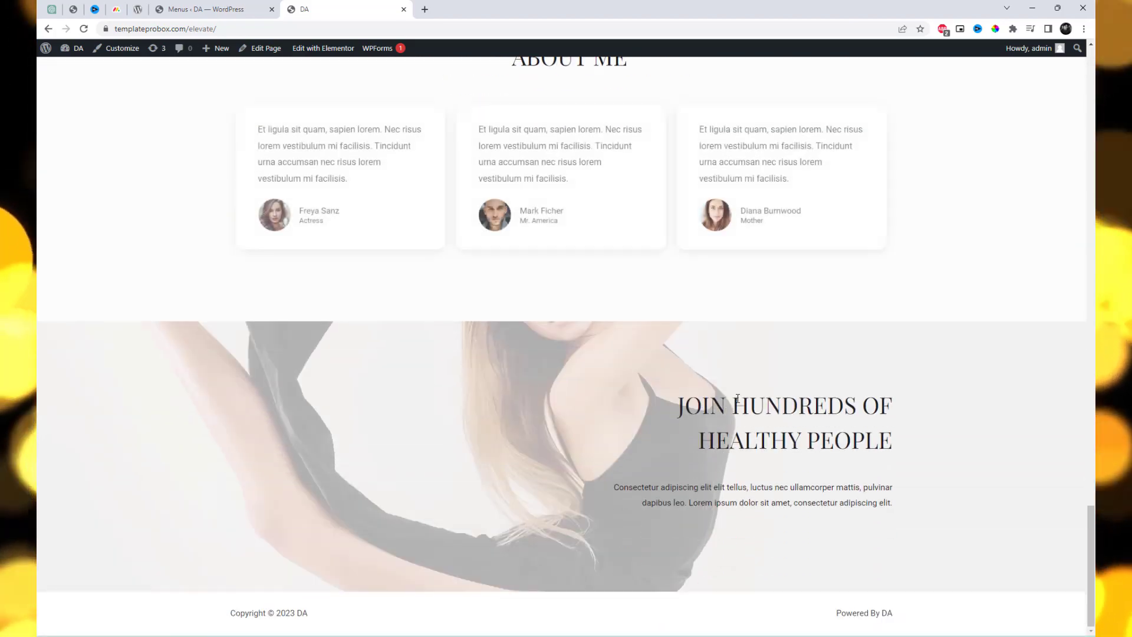